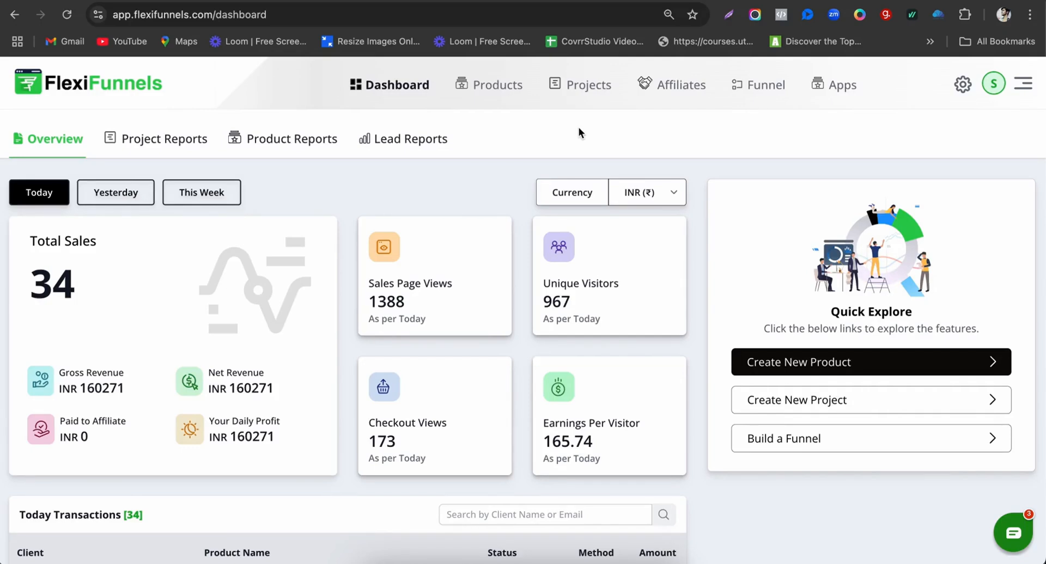
# Step: Start a new project and name it 'FlexiFunnels Tutorial <> Course'
pyautogui.click(577, 92)
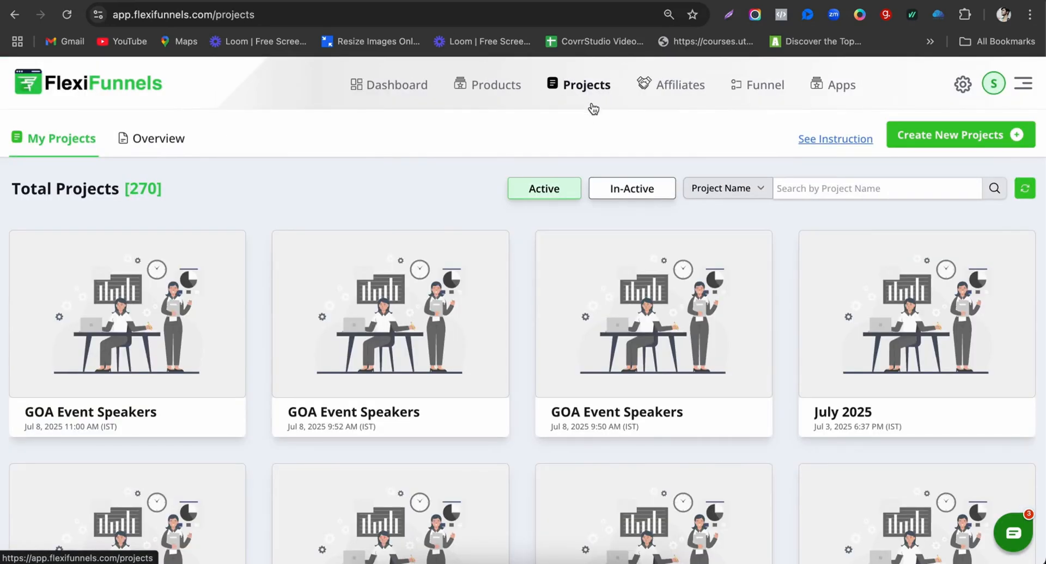
pyautogui.click(946, 137)
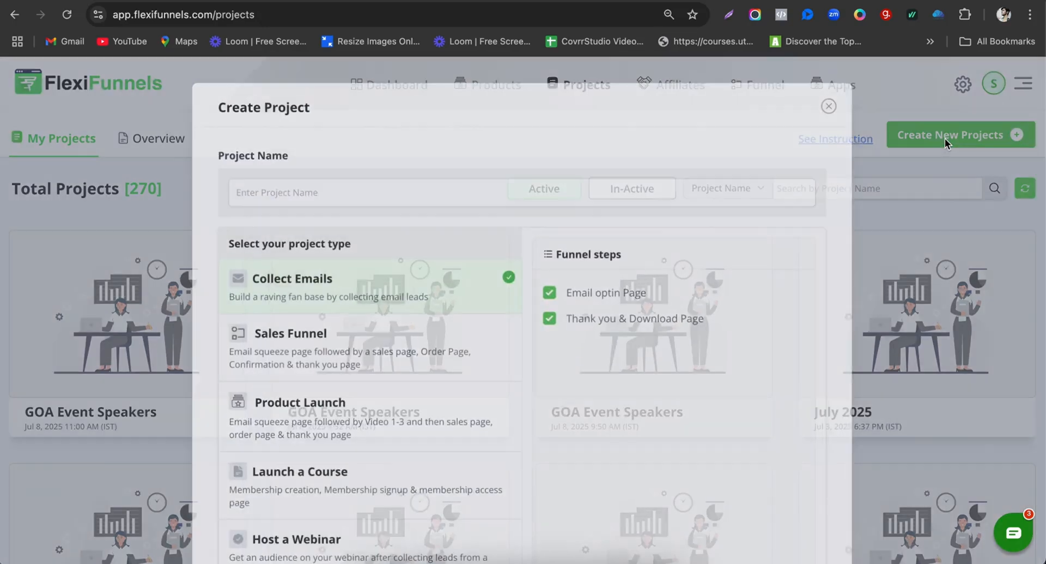
pyautogui.click(300, 189)
pyautogui.write('FlexiFunnels')
pyautogui.write(' Tr')
pyautogui.write('torial')
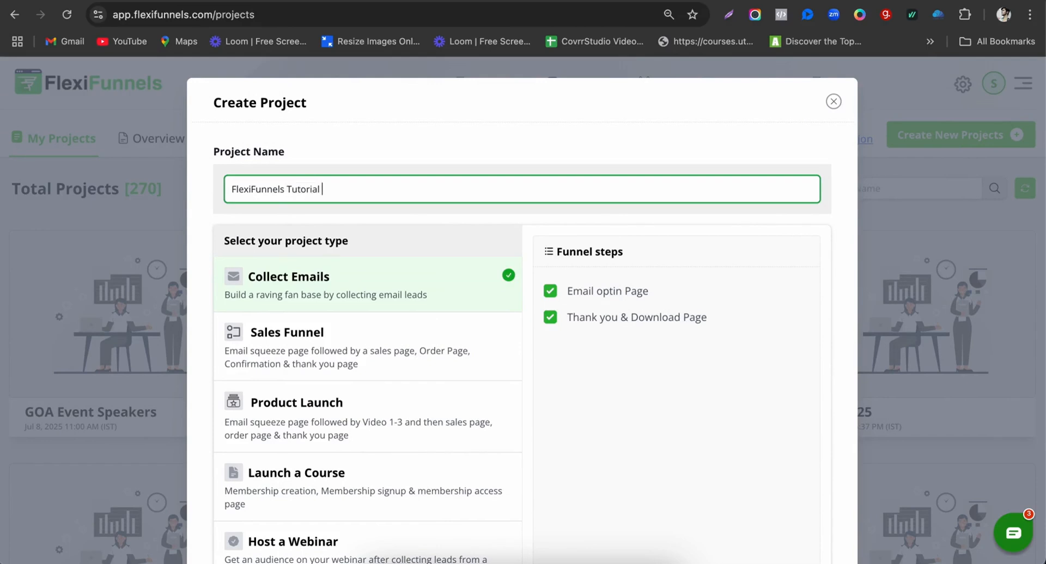
pyautogui.write(' <> Course')
pyautogui.scroll(-3, 344, 380)
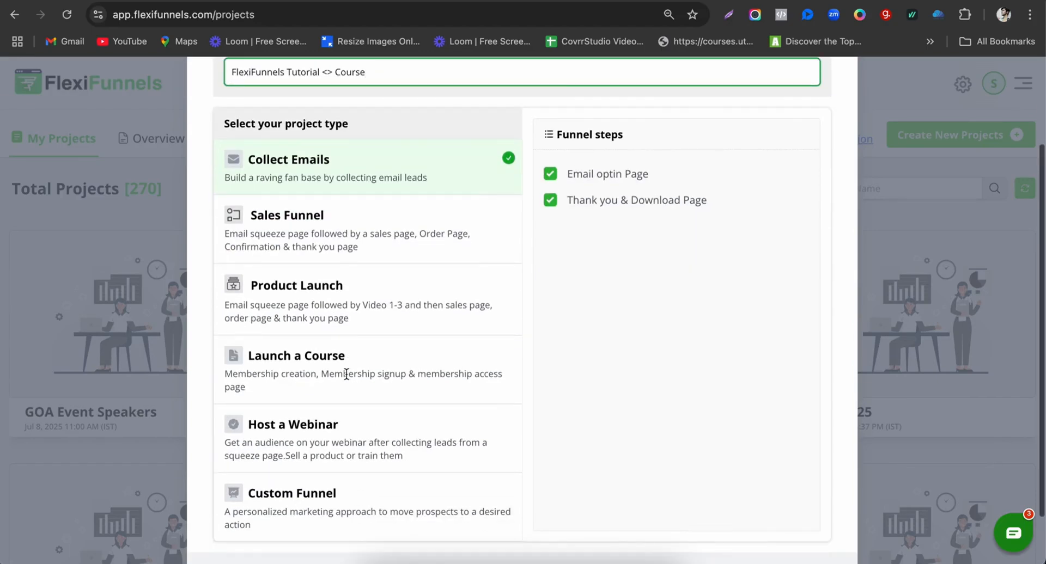
# Step: Choose the Launch a Course project type, create the project, and start a new page
pyautogui.moveTo(243, 358); pyautogui.dragTo(382, 356)
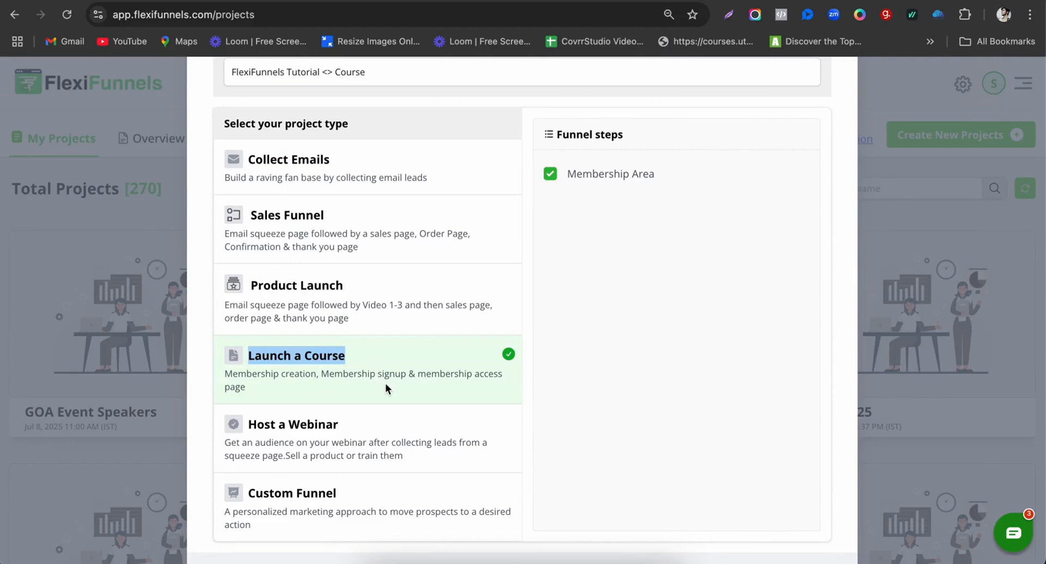
pyautogui.click(406, 380)
pyautogui.scroll(-2, 407, 380)
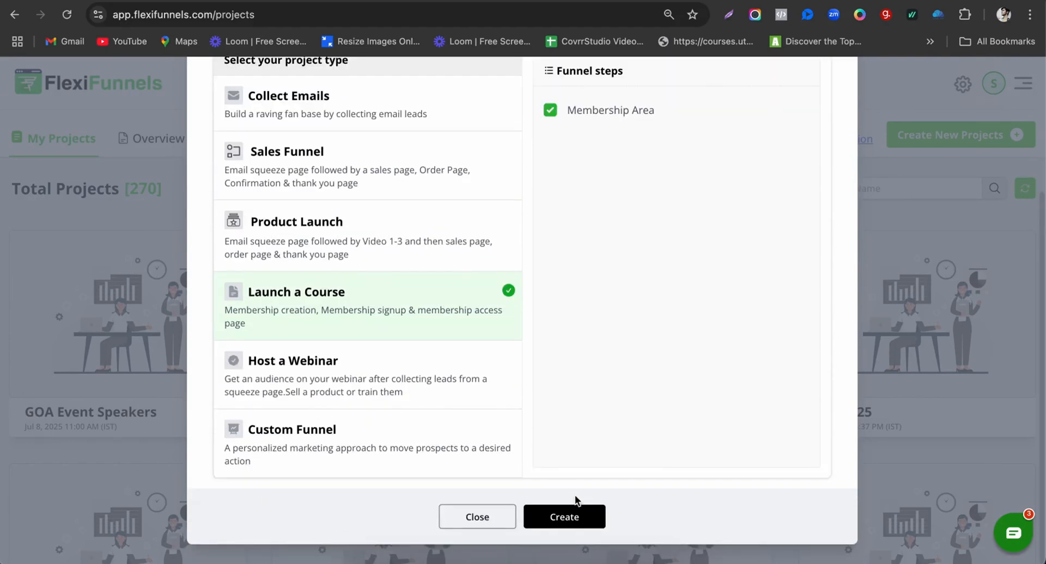
pyautogui.click(565, 521)
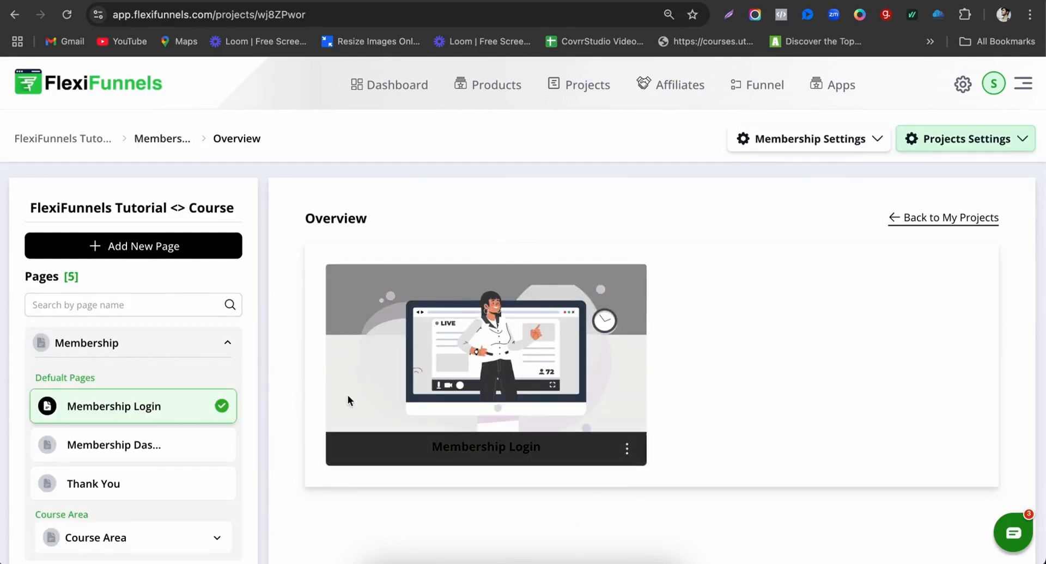
pyautogui.scroll(-2, 155, 402)
pyautogui.click(186, 142)
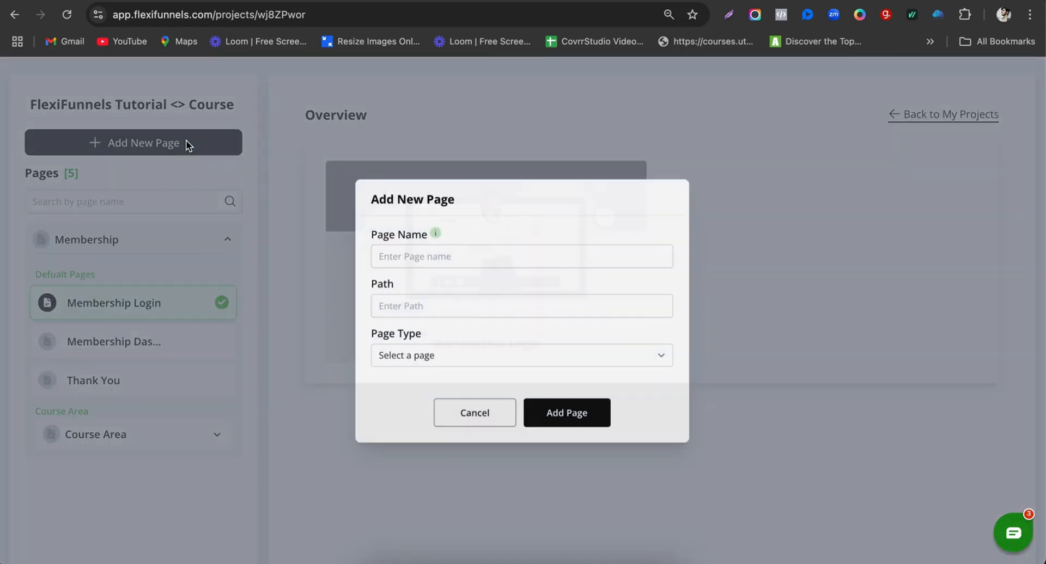
# Step: Enter 'FFT - Sales' as the page name, choose the Sales page type, and add it
pyautogui.click(508, 264)
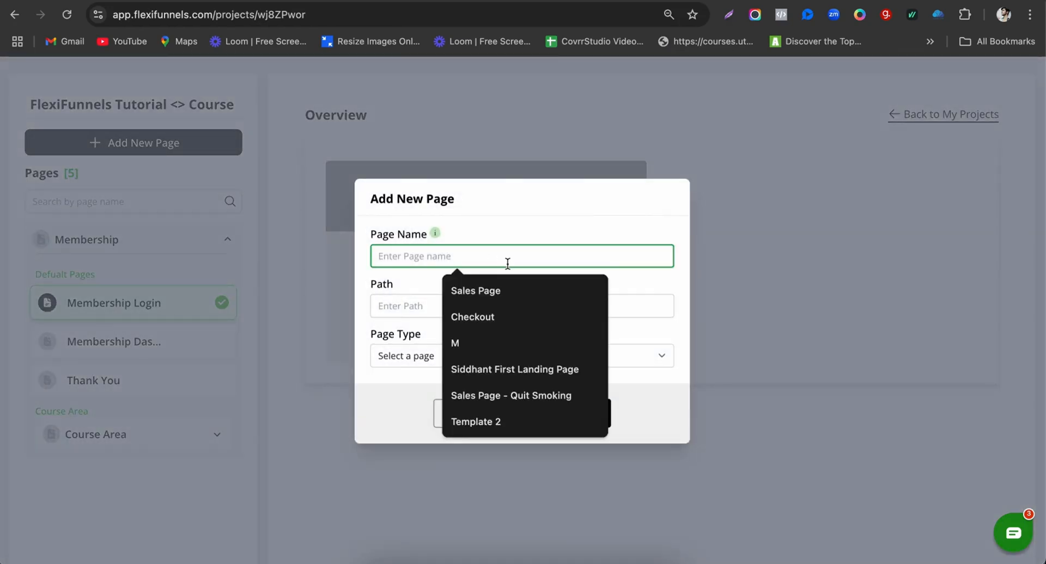
pyautogui.write('FF')
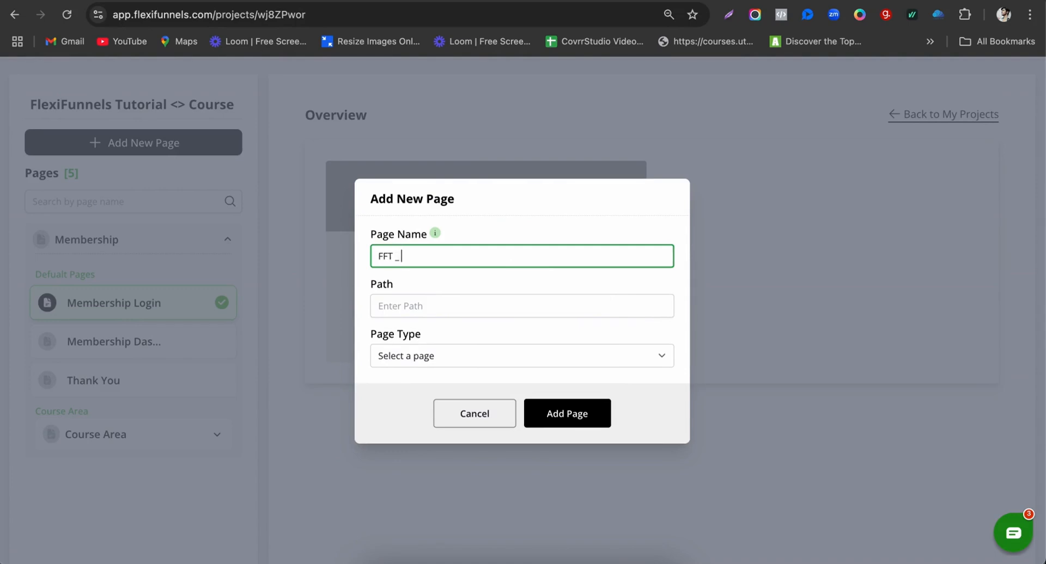
pyautogui.write('T - Sales')
pyautogui.click(419, 357)
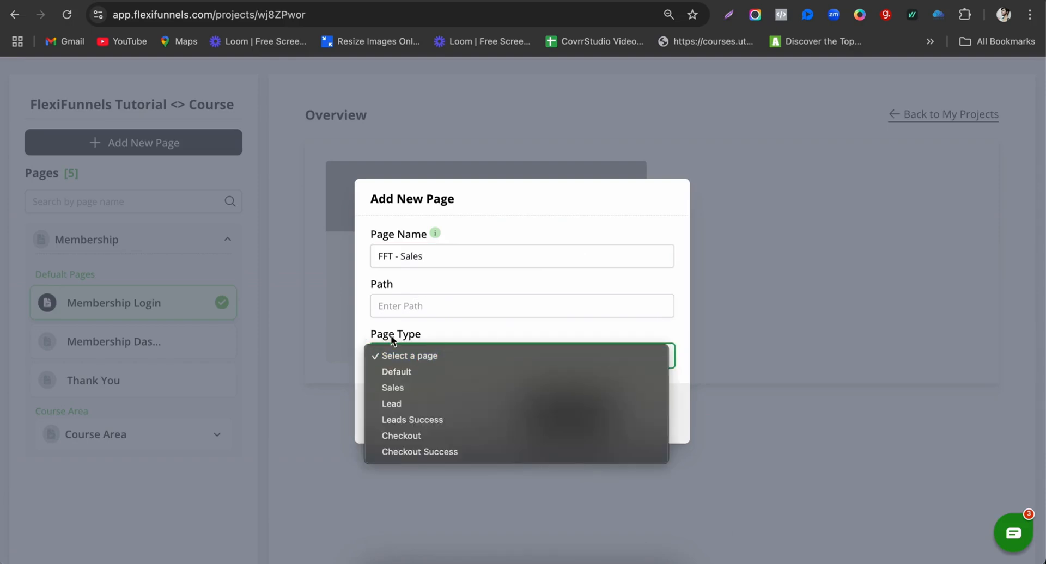
pyautogui.click(407, 391)
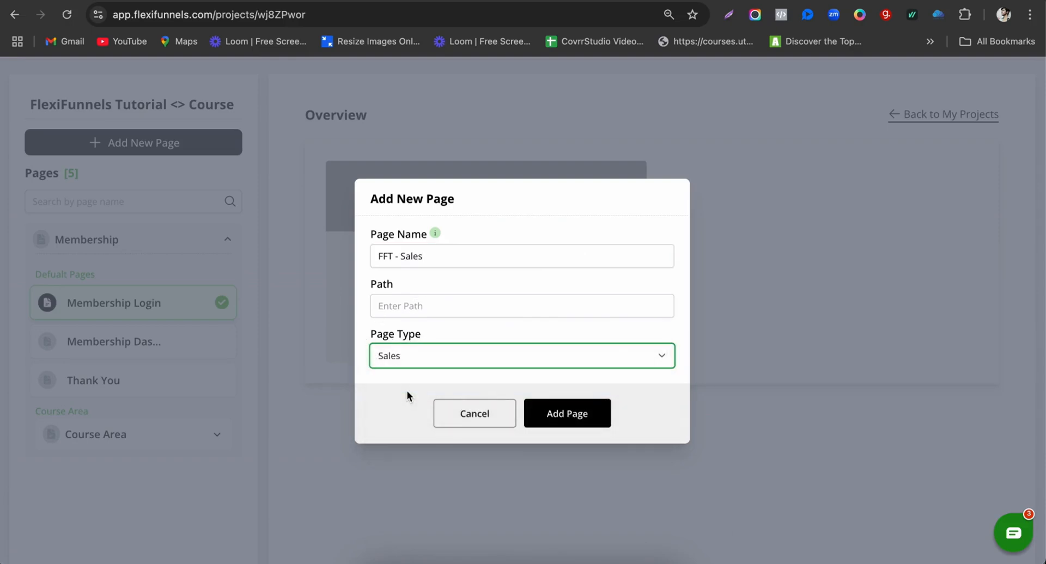
pyautogui.click(586, 427)
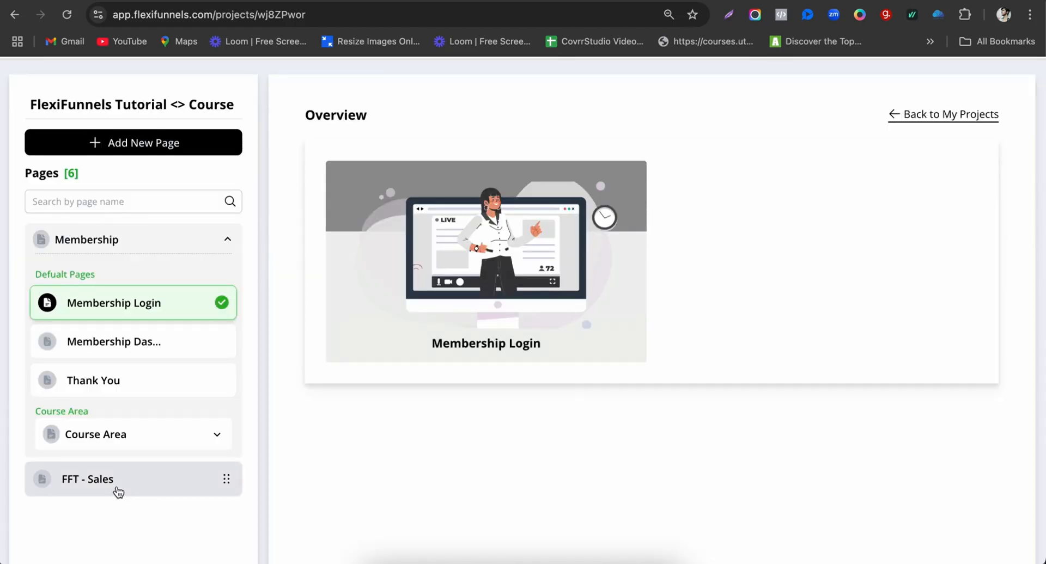
# Step: Apply the SEO Training Course template from the Sales Page templates to FFT - Sales
pyautogui.click(118, 491)
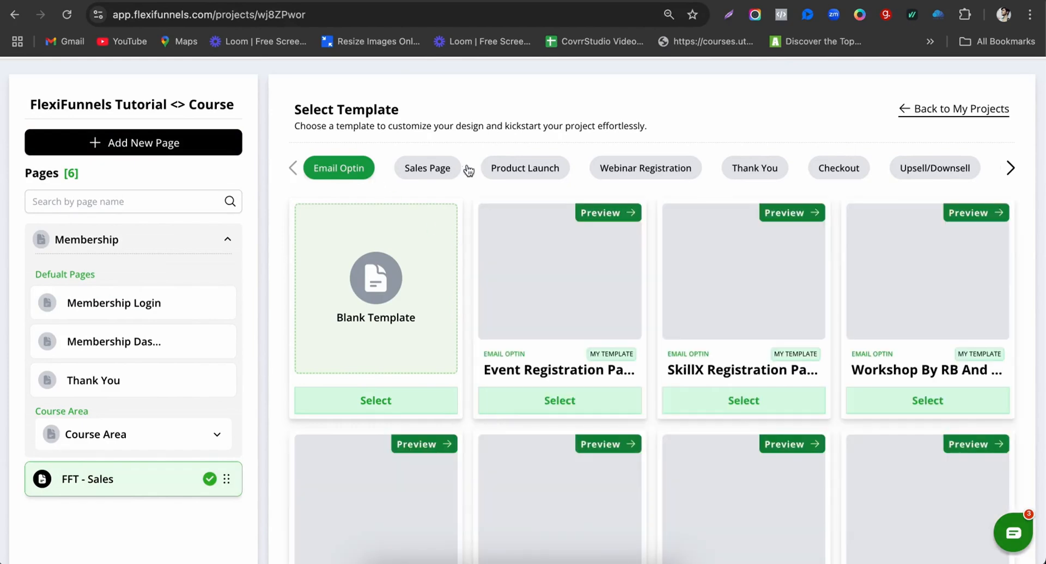
pyautogui.click(432, 170)
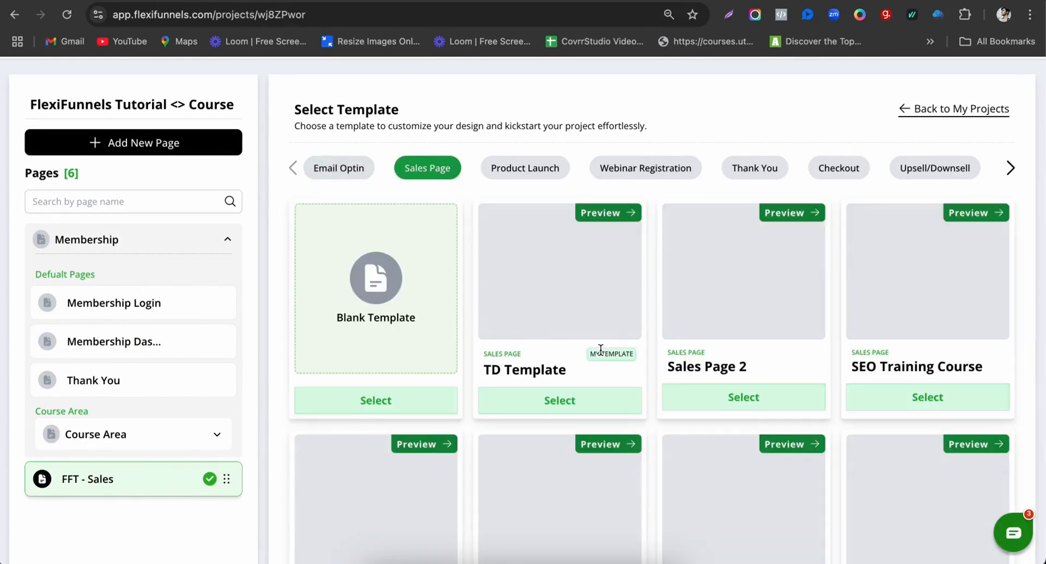
pyautogui.scroll(-1, 588, 387)
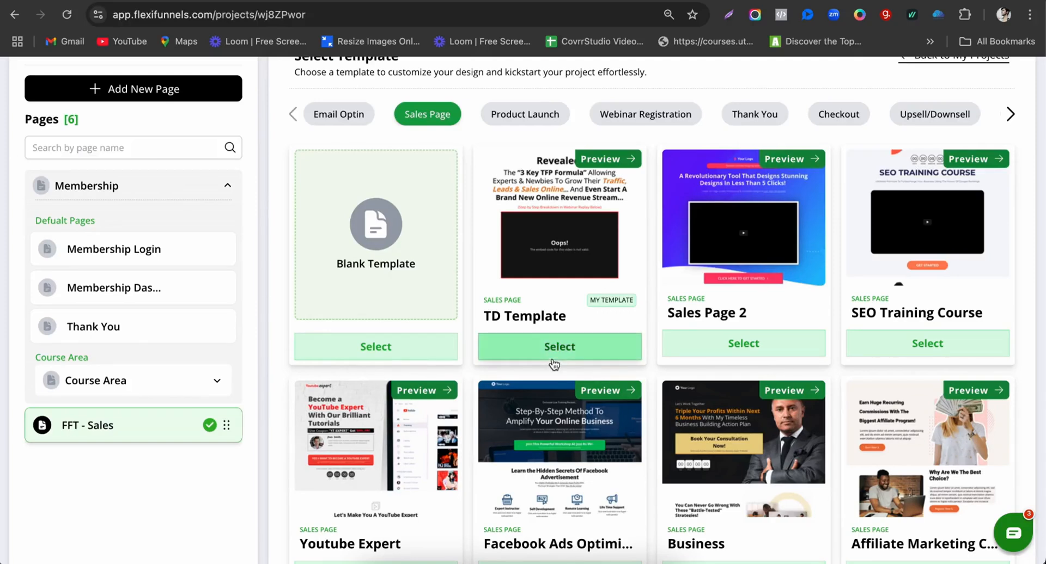
pyautogui.click(900, 343)
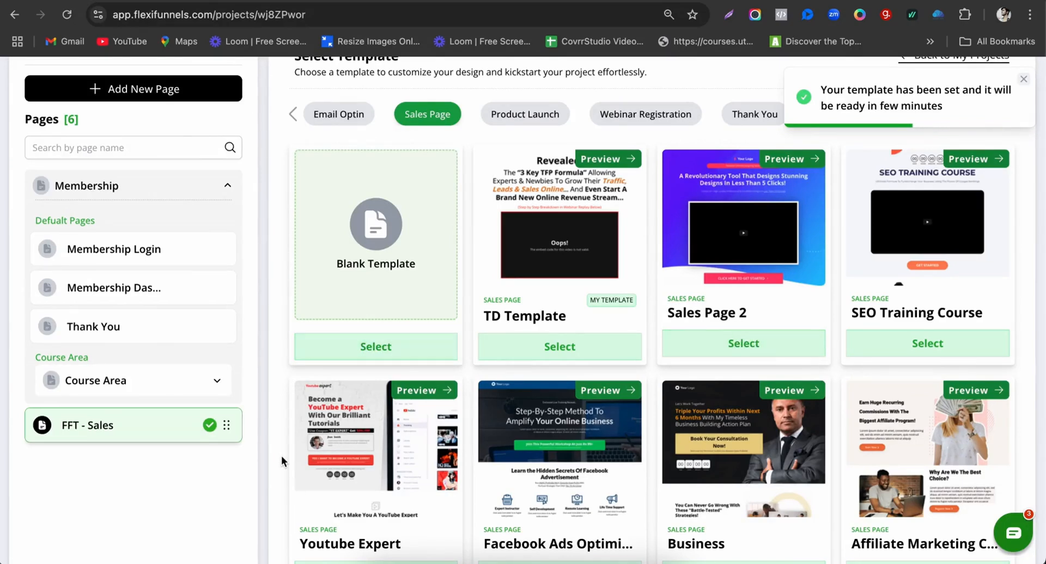
pyautogui.click(202, 93)
# Step: Enter 'FFT - Checkout' as the page name, pick the Checkout page type, and add it
pyautogui.click(439, 256)
pyautogui.write('Check')
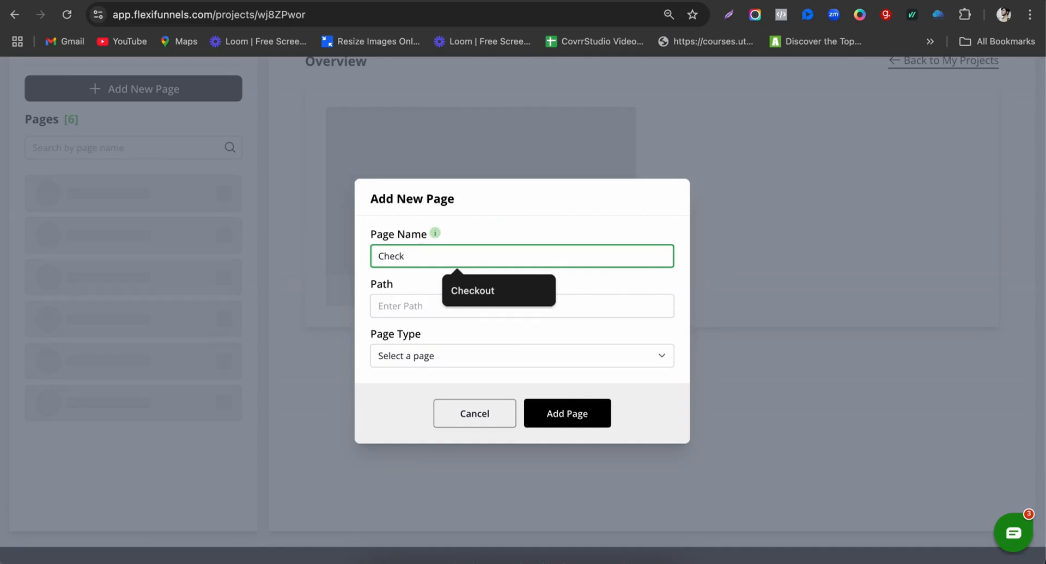
pyautogui.write('out')
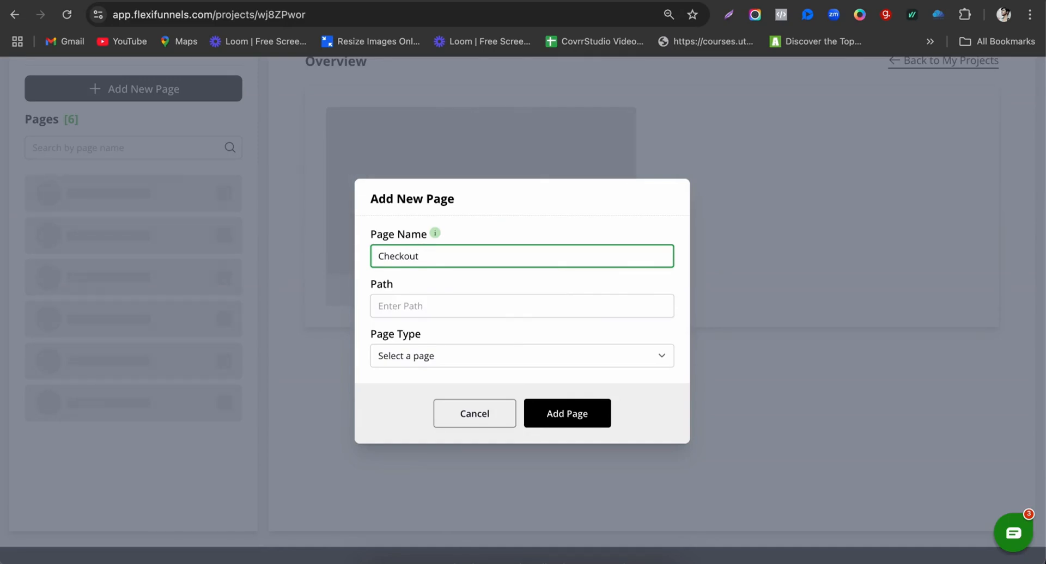
pyautogui.write('FFT -')
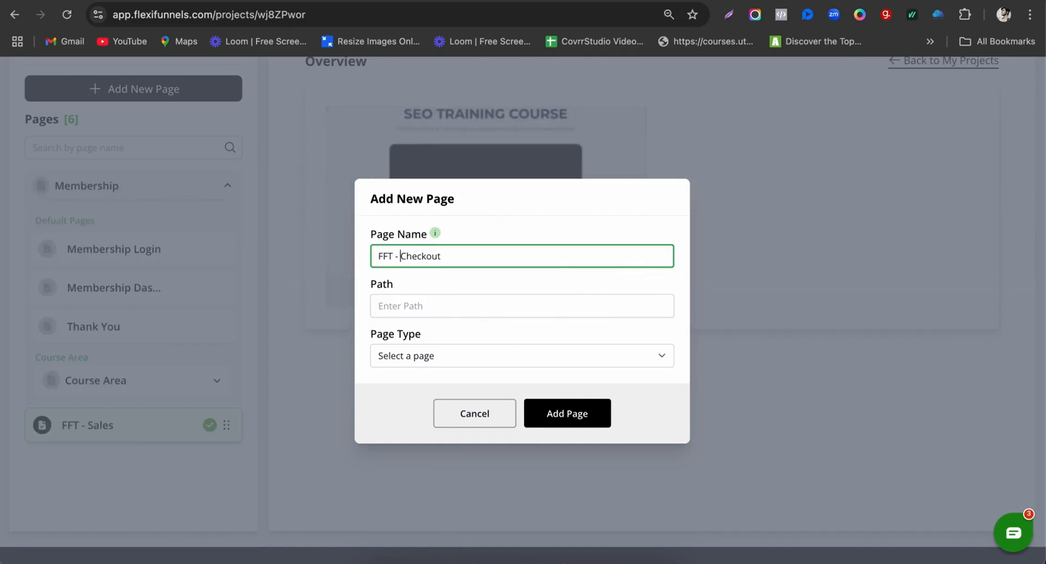
pyautogui.click(408, 360)
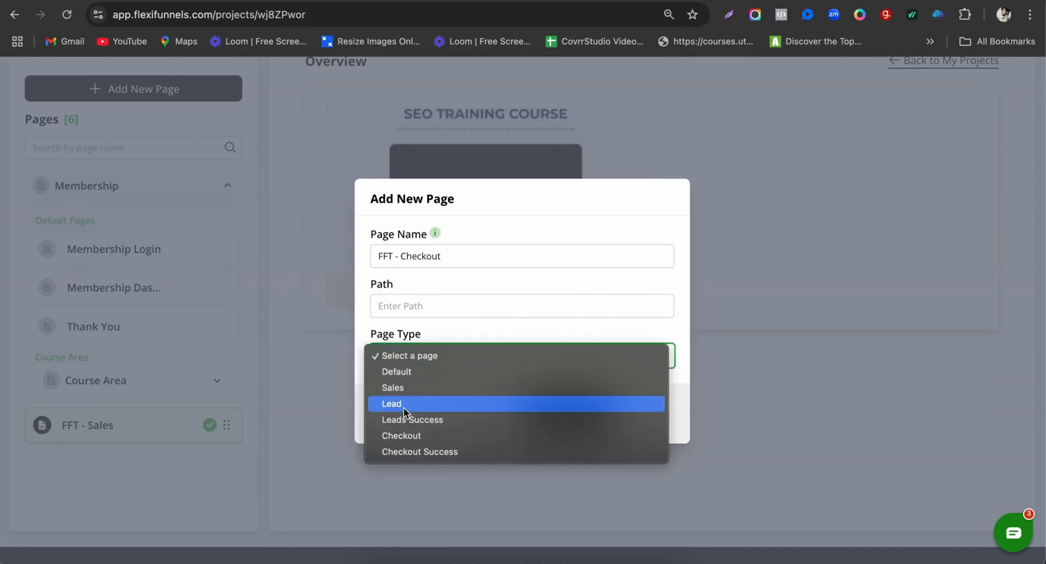
pyautogui.click(406, 436)
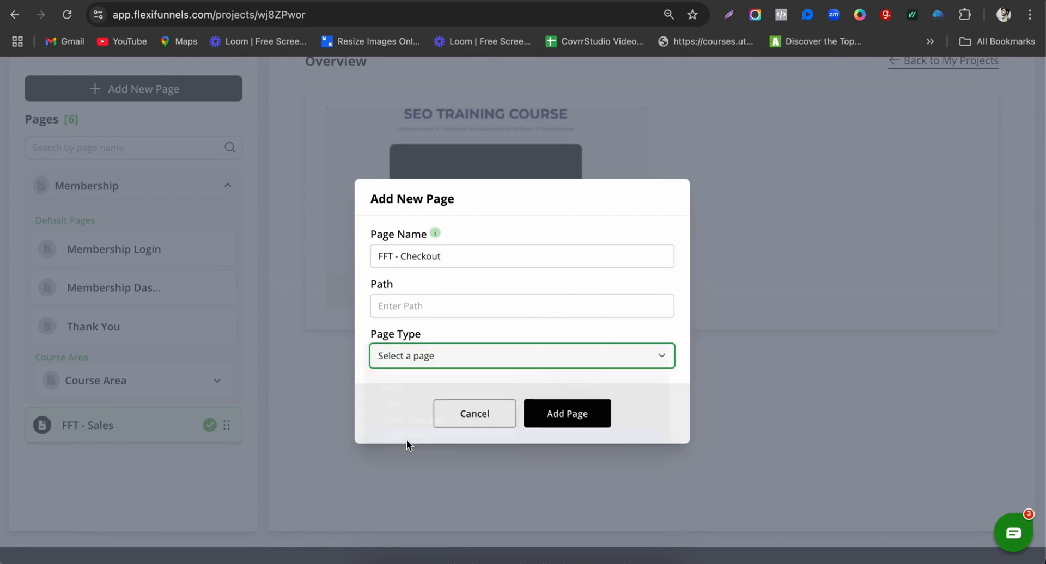
pyautogui.click(572, 417)
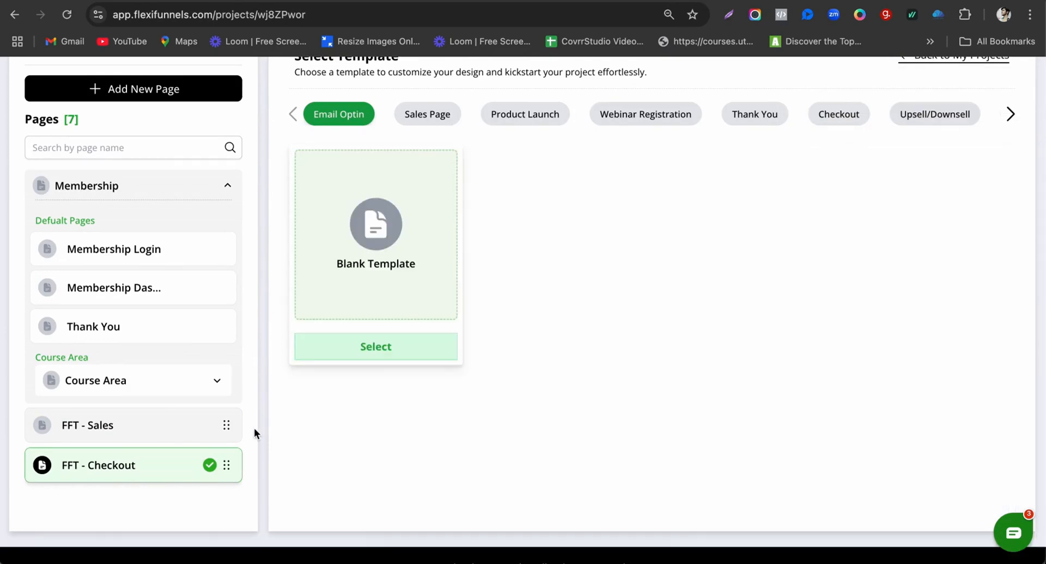
# Step: Select the Cosmetic - Timer Checkout template for the FFT - Checkout page
pyautogui.scroll(1, 626, 199)
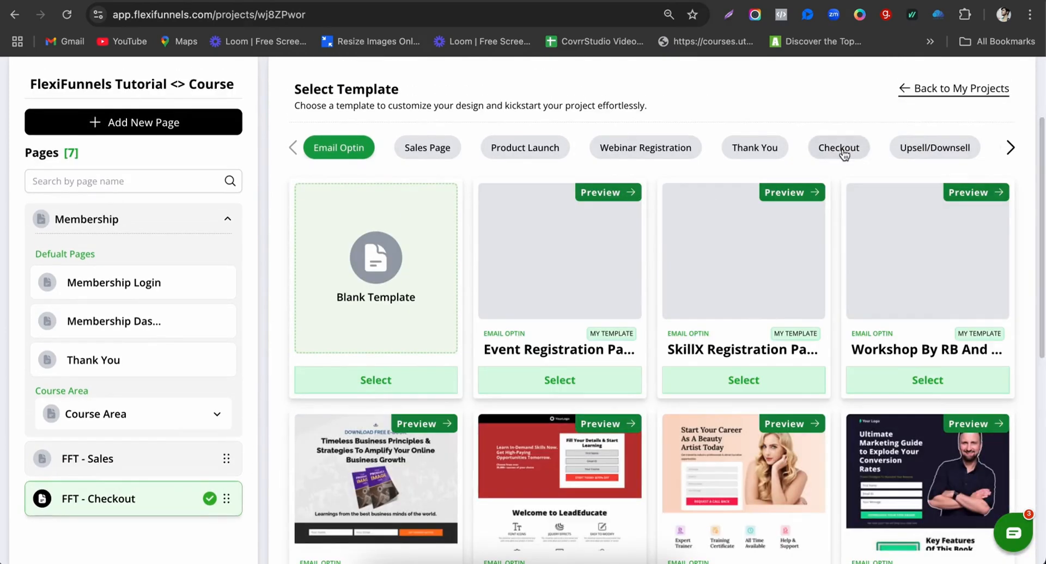
pyautogui.click(838, 147)
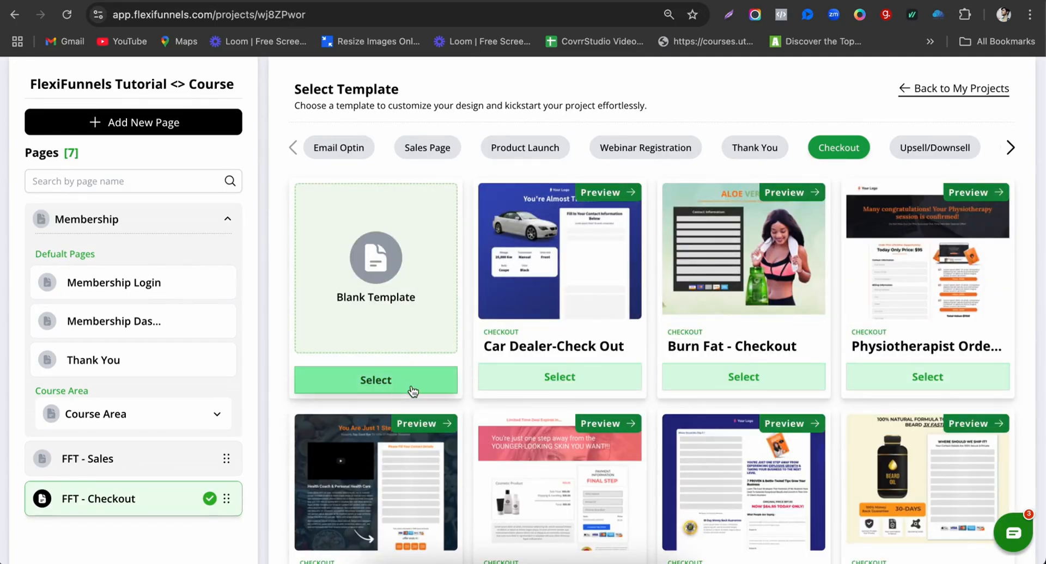
pyautogui.click(384, 386)
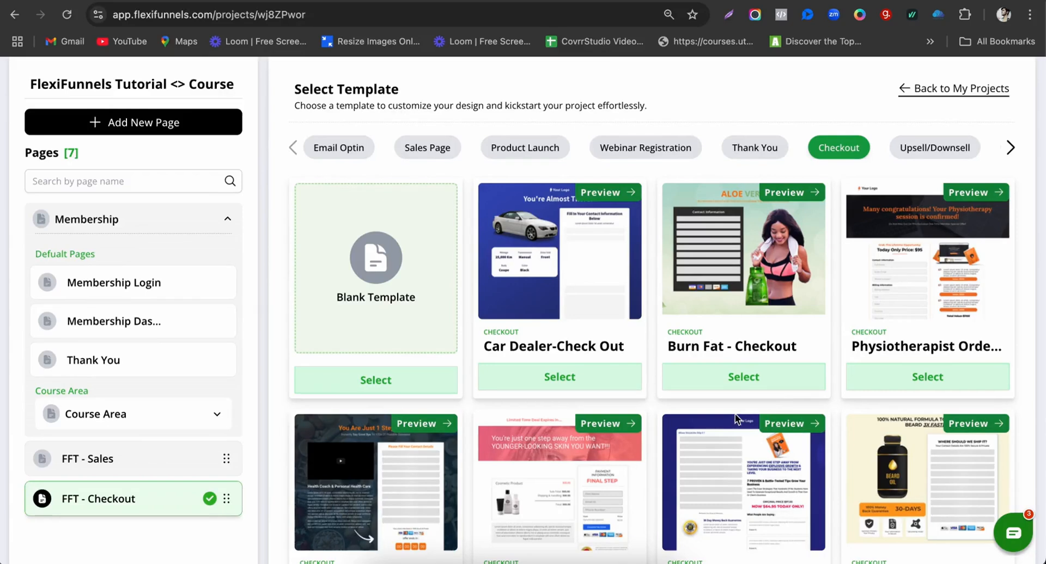
pyautogui.scroll(-1, 734, 414)
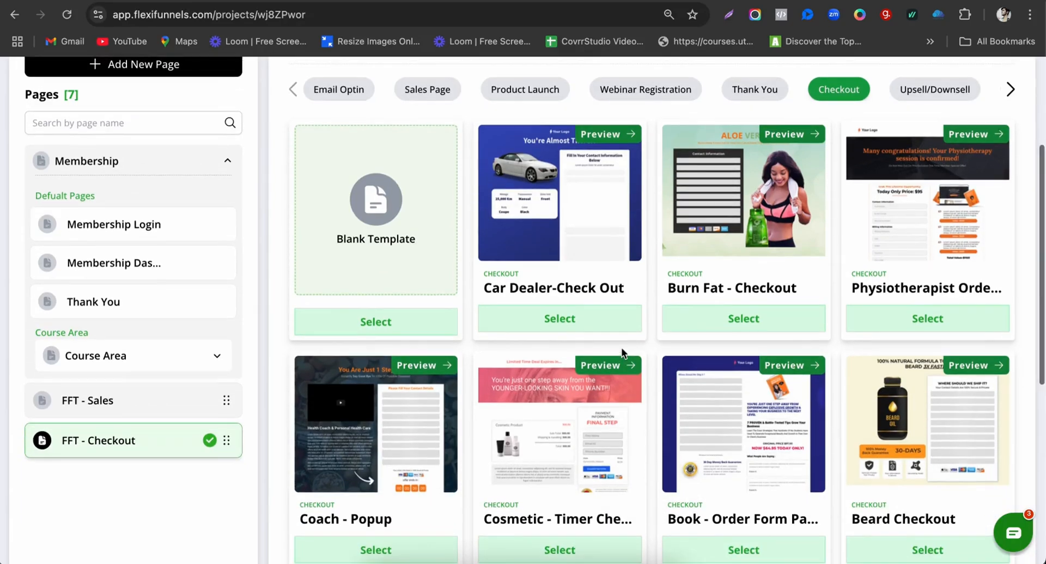
pyautogui.scroll(1, 681, 343)
pyautogui.scroll(-2, 711, 319)
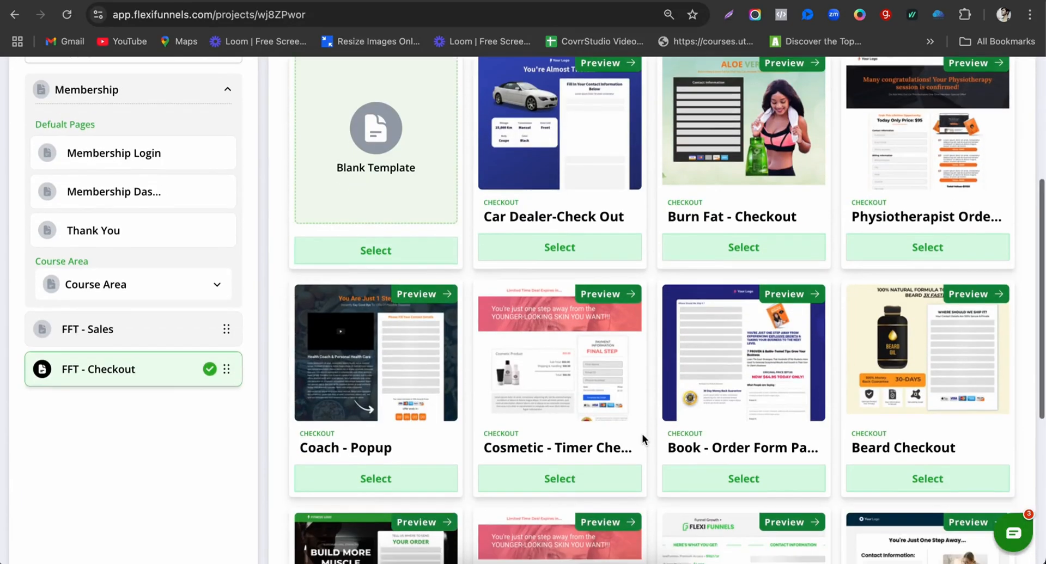
pyautogui.click(577, 468)
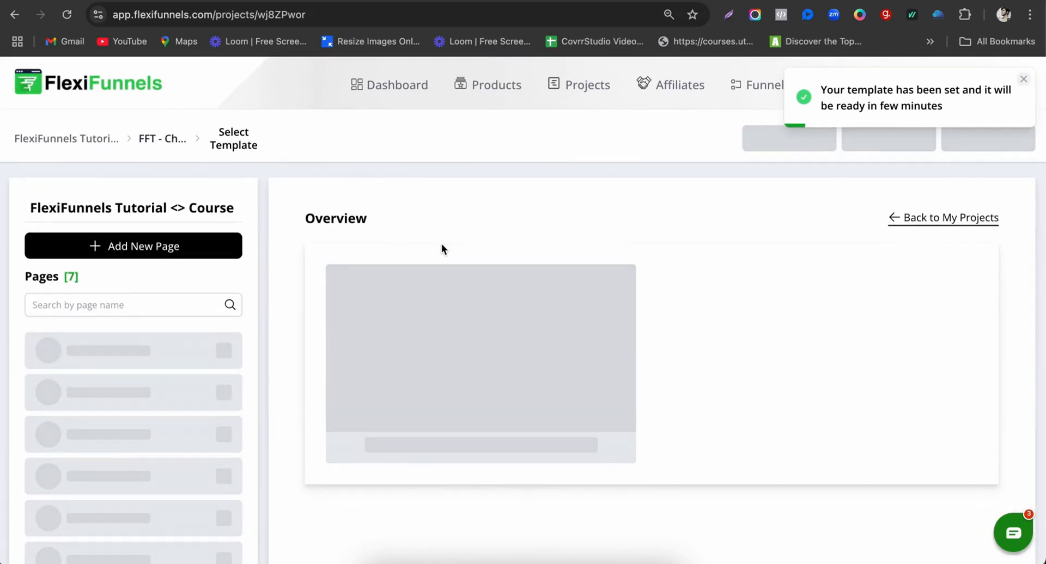
# Step: Go to Membership Dashboard > Course Area > My Learning and open its Course Settings
pyautogui.moveTo(348, 281)
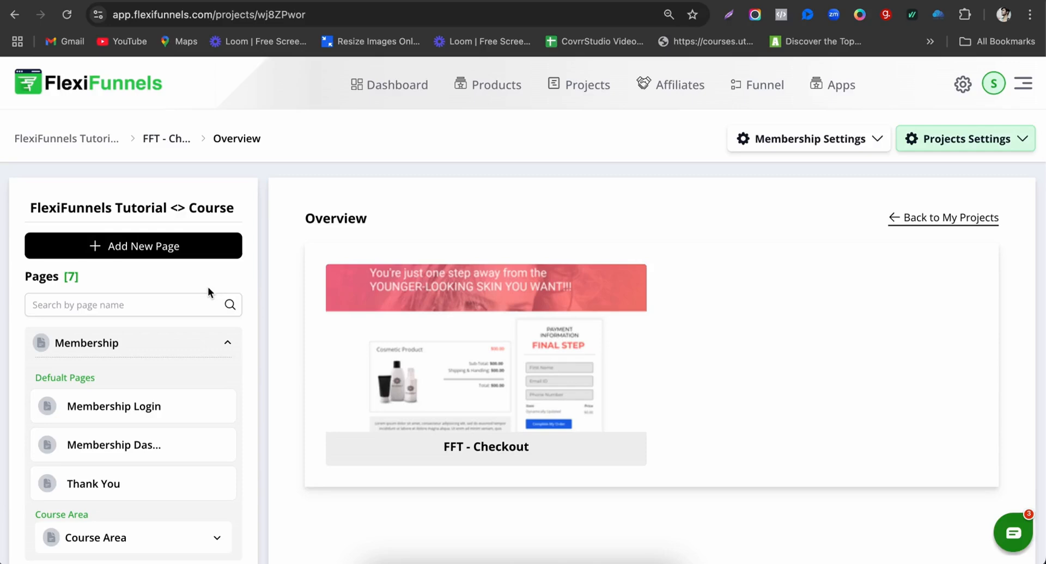
pyautogui.scroll(-2, 97, 362)
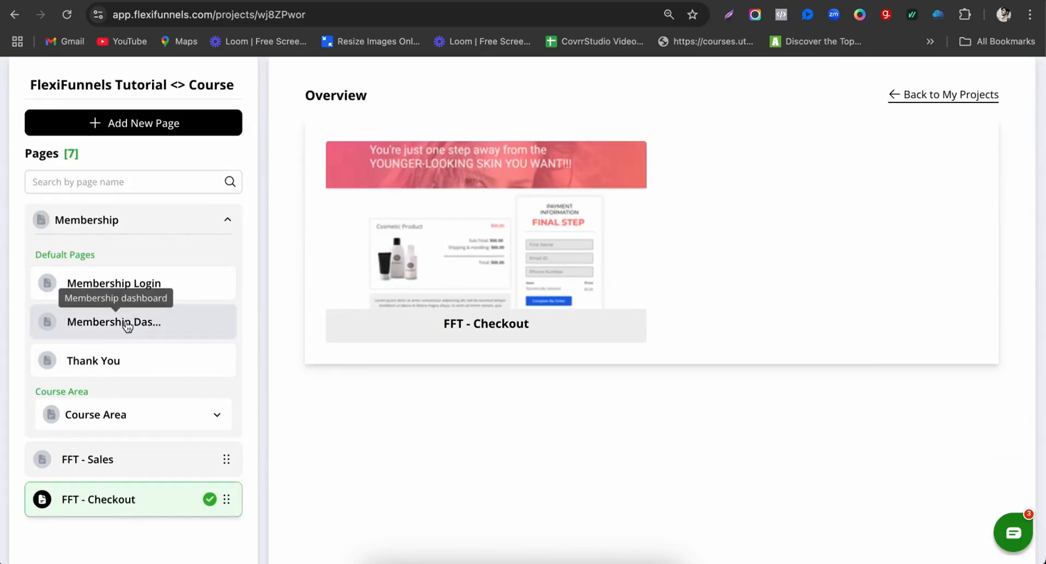
pyautogui.click(123, 325)
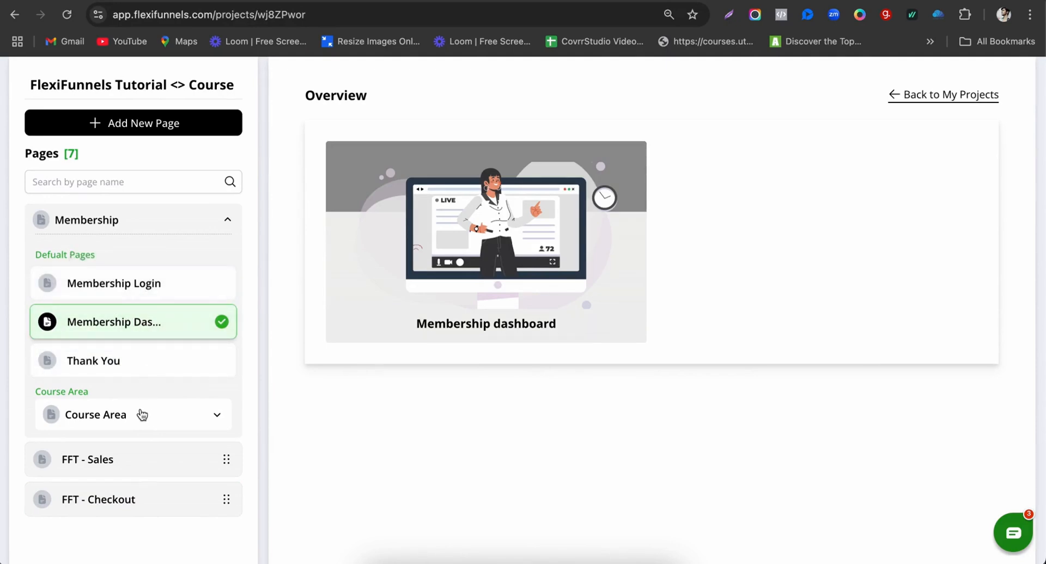
pyautogui.click(115, 419)
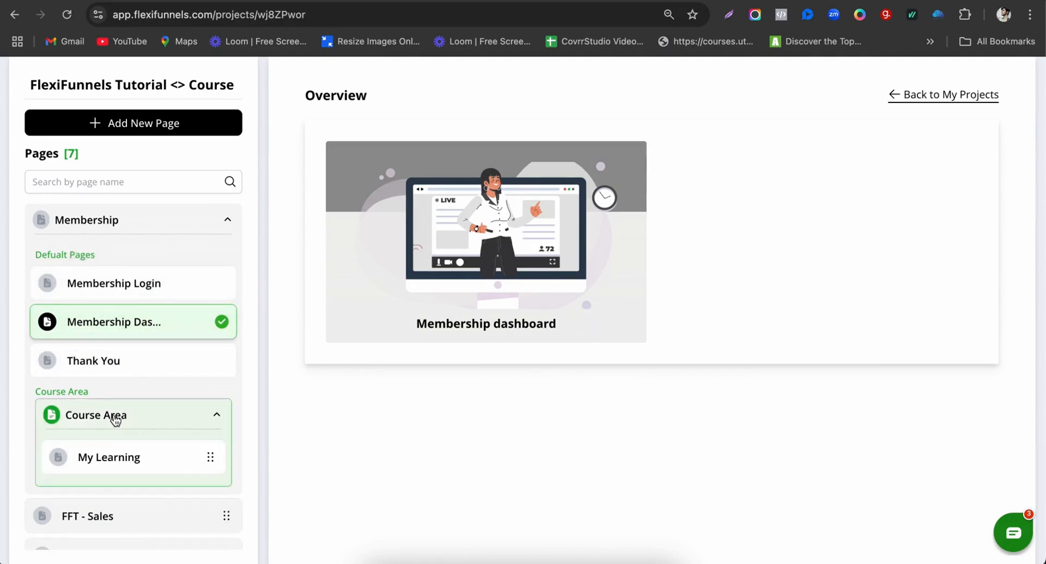
pyautogui.click(108, 463)
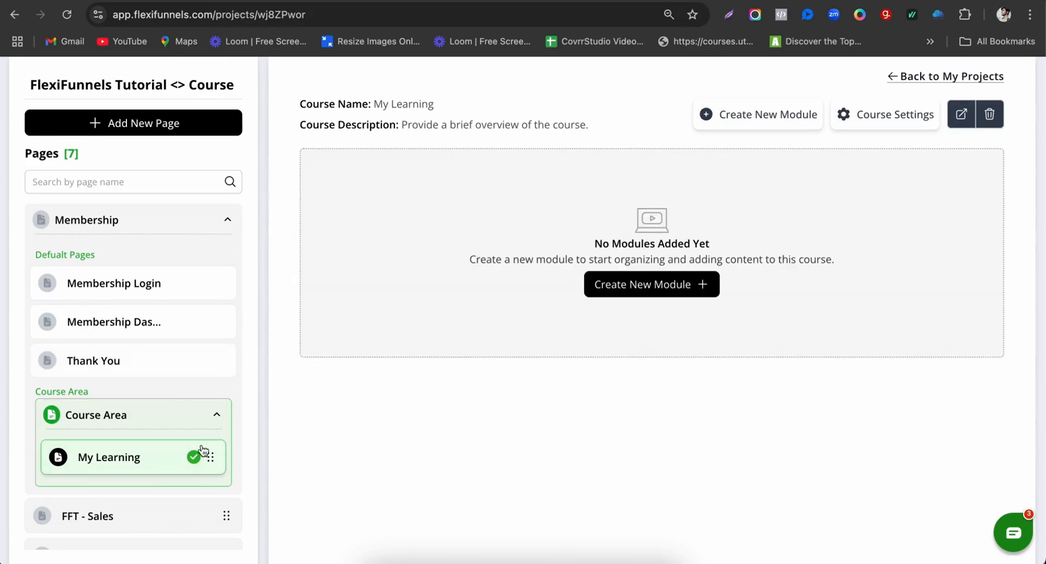
pyautogui.scroll(3, 368, 481)
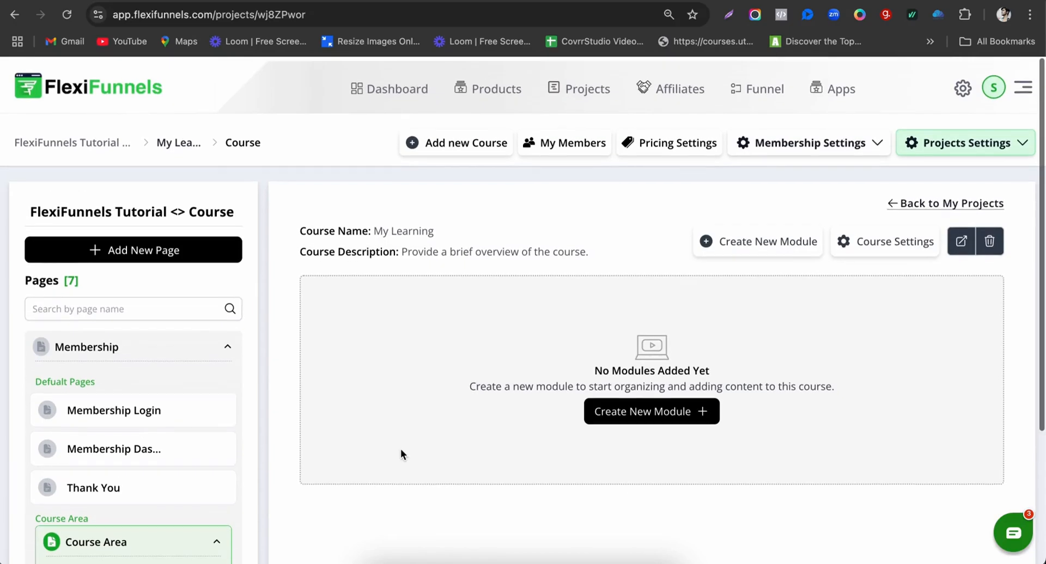
pyautogui.click(864, 239)
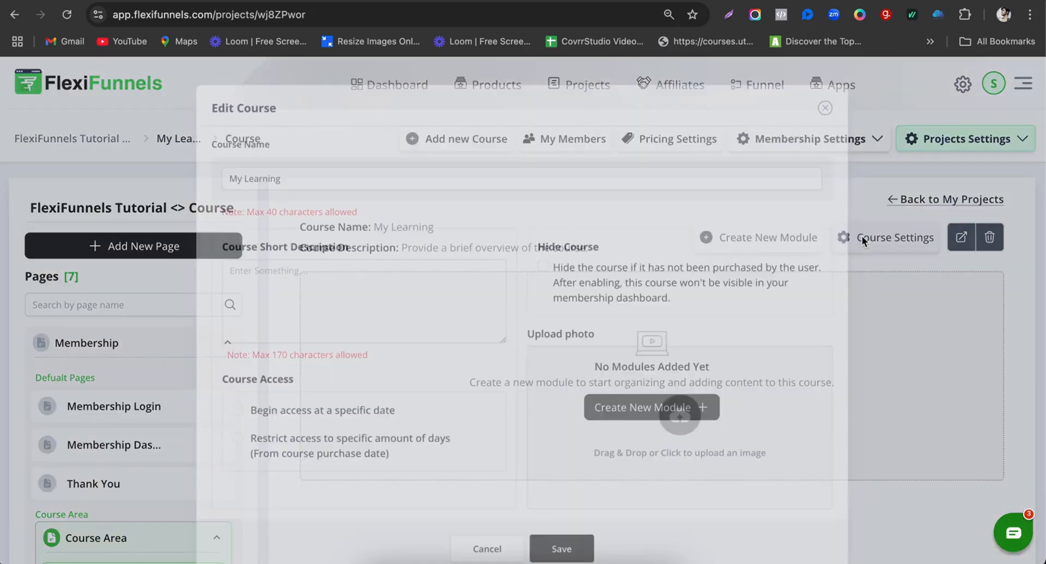
# Step: Replace the course name with 'FFT <> Course'
pyautogui.click(293, 175)
pyautogui.write('s')
pyautogui.press('super+a')
pyautogui.write('FFT')
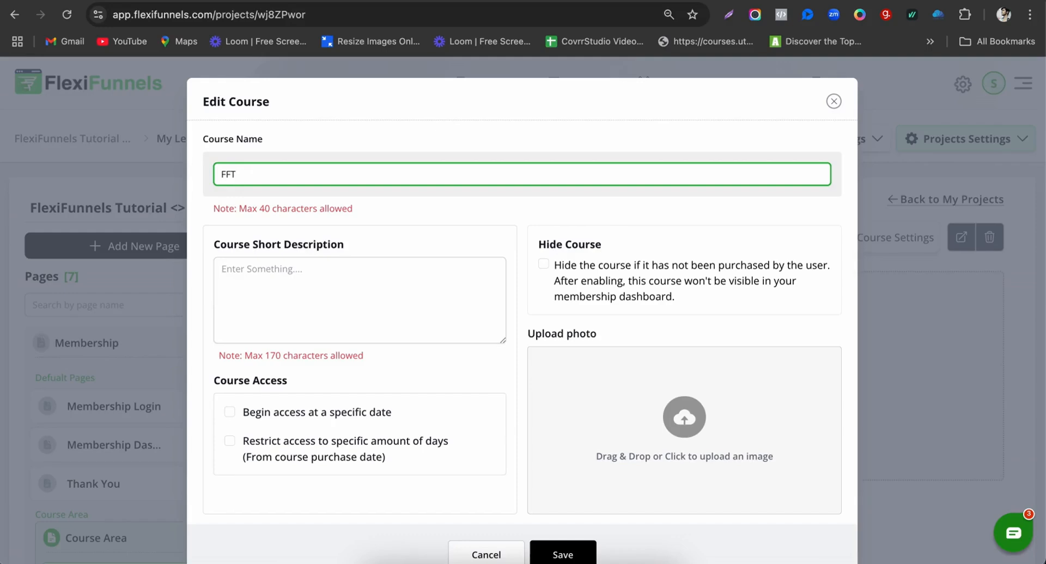
pyautogui.write('Course')
# Step: Restrict course access to 44 days from purchase and save the settings
pyautogui.scroll(-2, 227, 125)
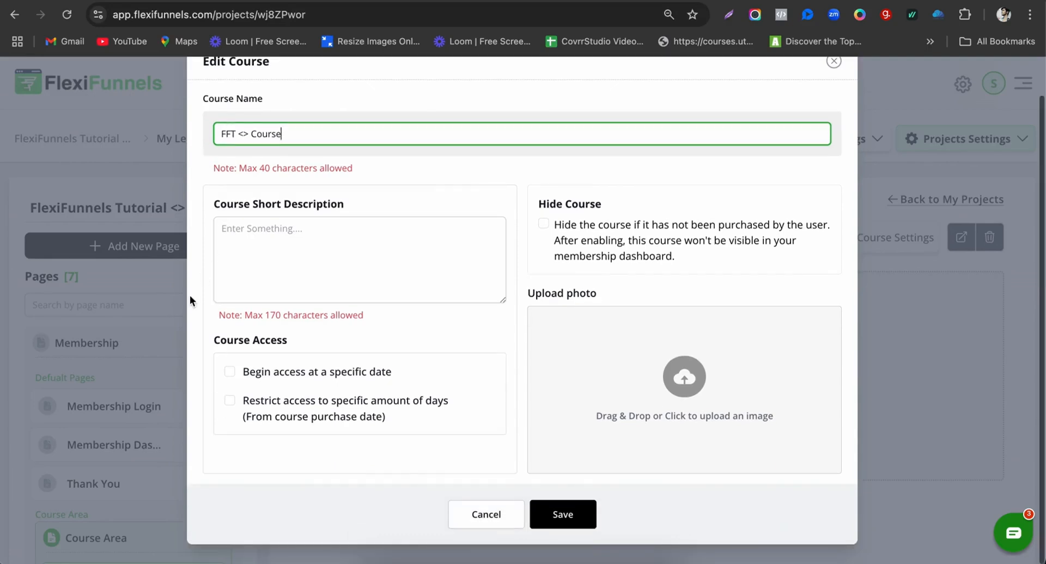
pyautogui.click(324, 404)
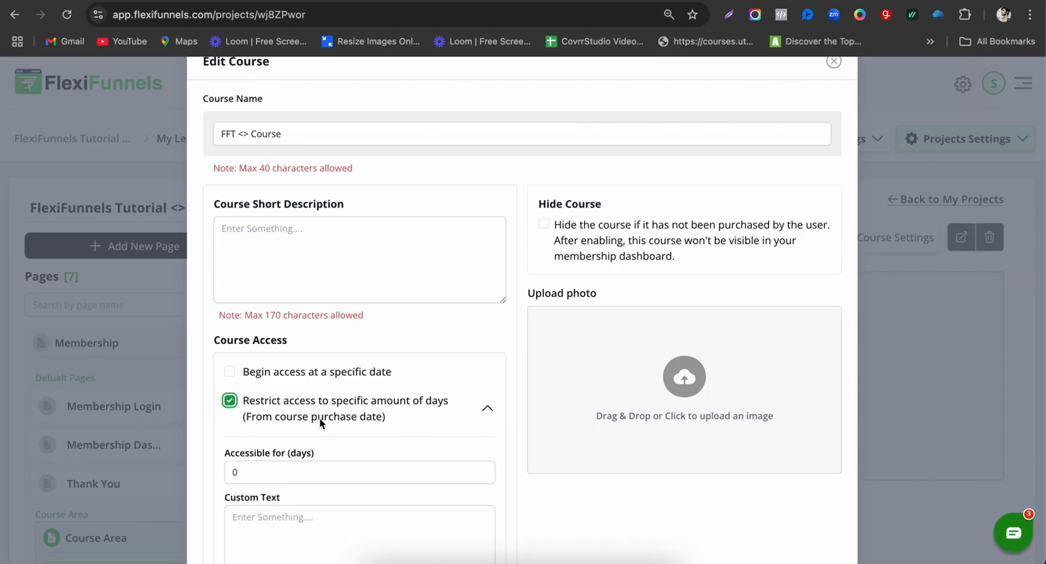
pyautogui.scroll(-3, 319, 418)
pyautogui.doubleClick(237, 288)
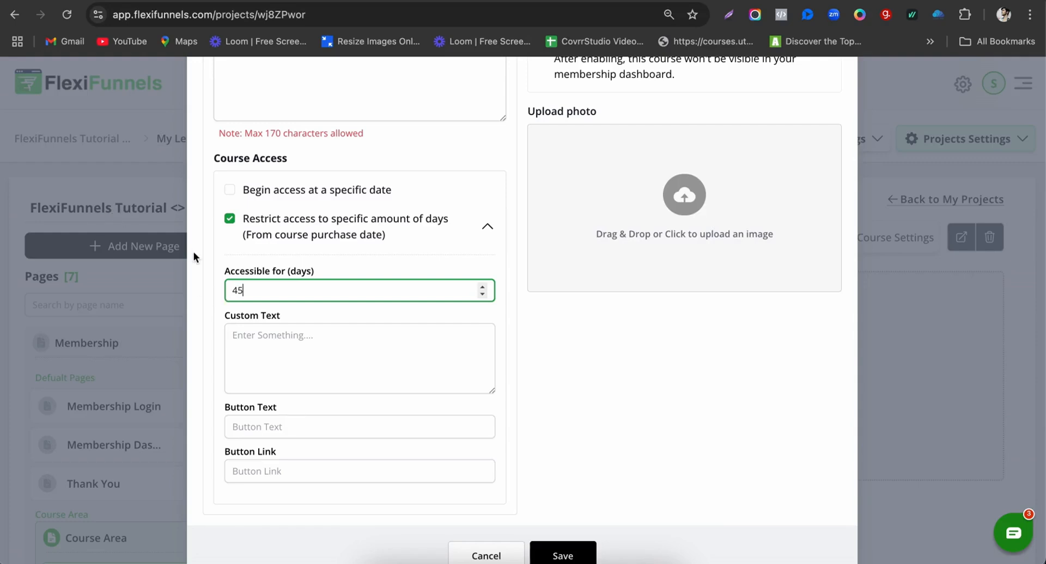
pyautogui.scroll(-1, 279, 295)
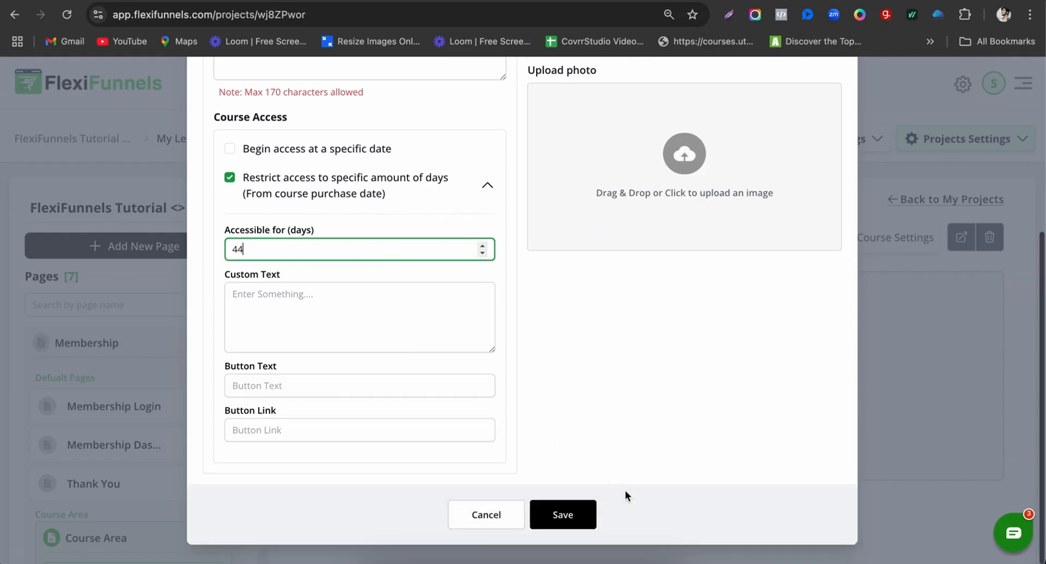
pyautogui.click(569, 516)
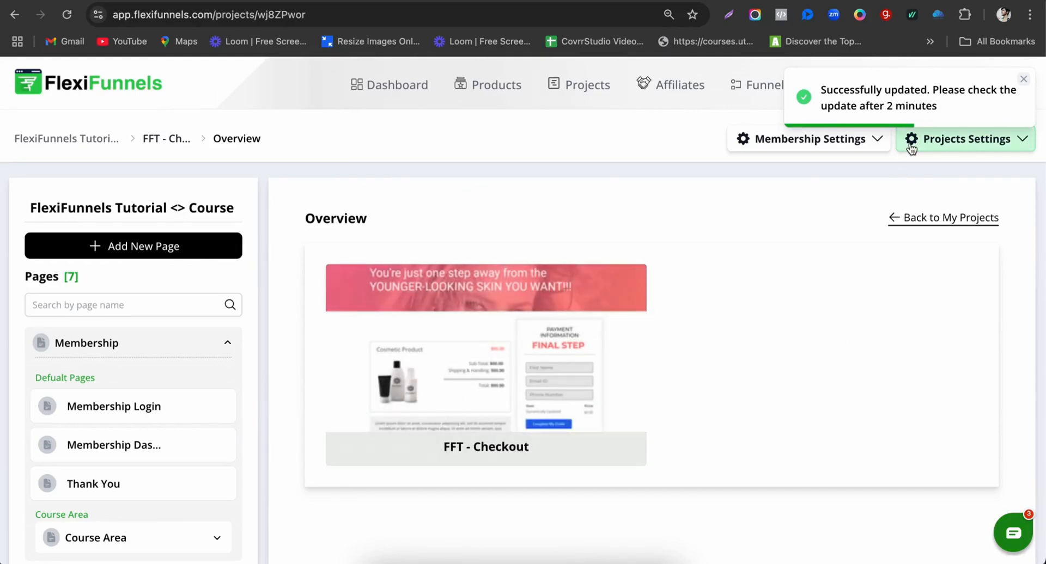
pyautogui.scroll(-1, 163, 493)
# Step: Reopen FFT <> Course settings, review the Course Access fields, and open the course-photo gallery
pyautogui.click(162, 486)
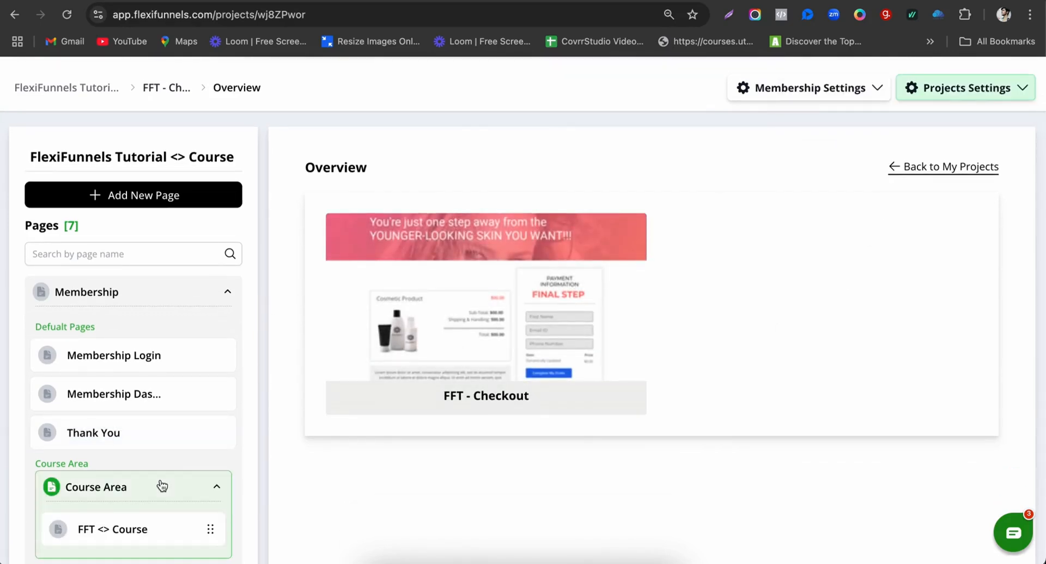
pyautogui.click(140, 505)
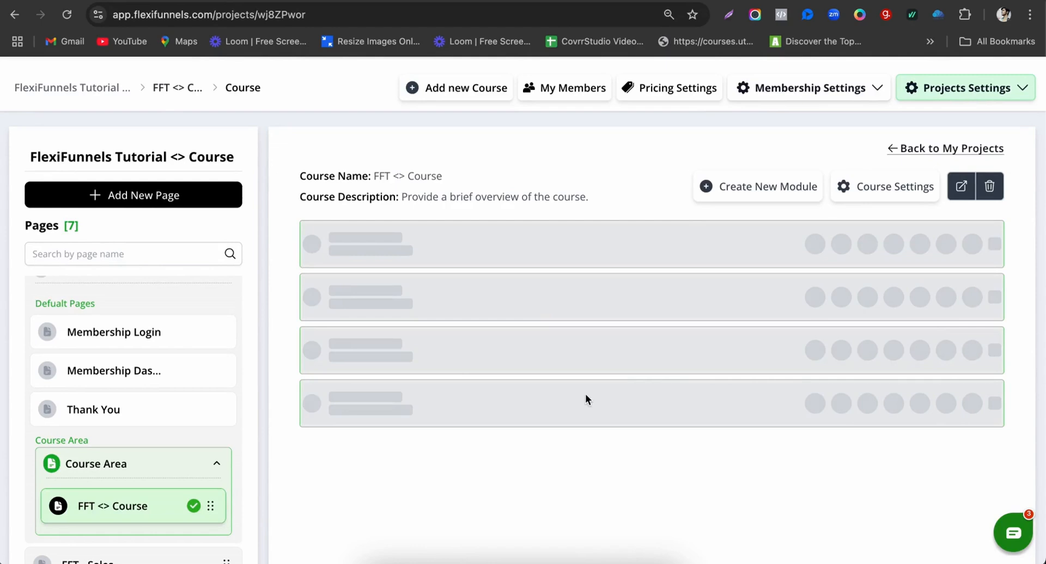
pyautogui.click(905, 187)
pyautogui.scroll(-4, 418, 452)
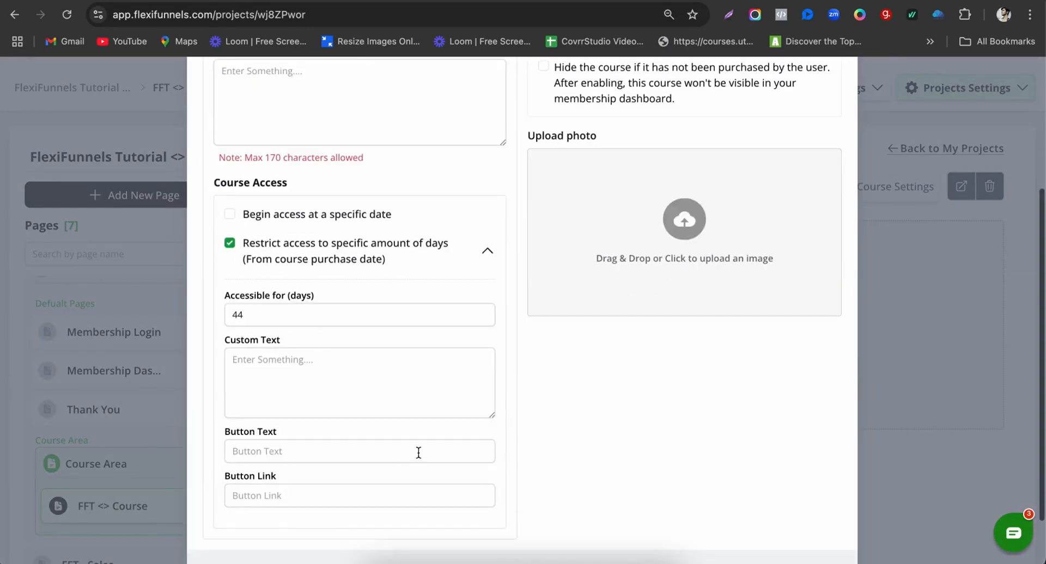
pyautogui.scroll(-1, 418, 452)
pyautogui.click(241, 291)
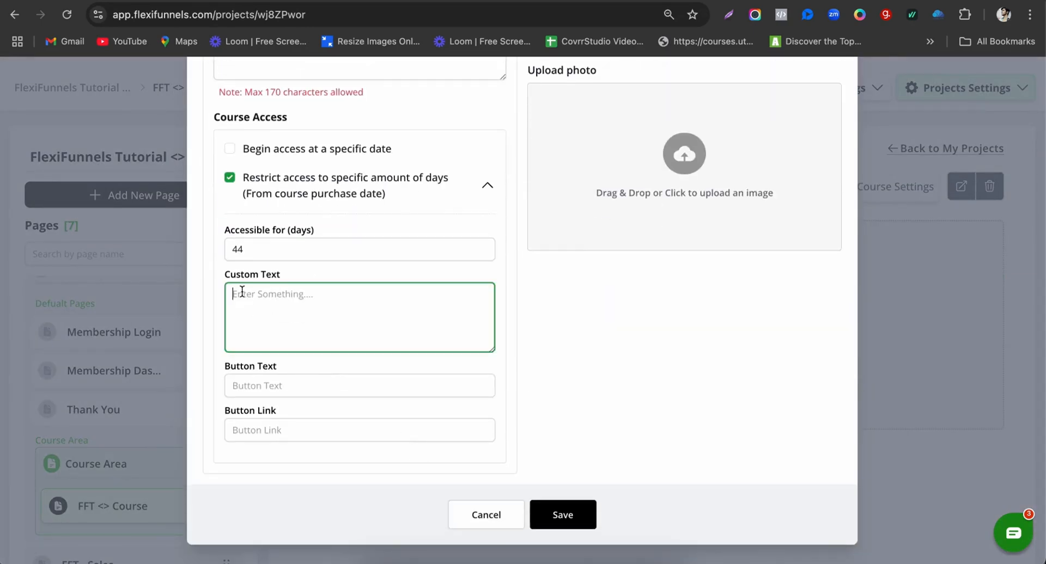
pyautogui.click(255, 388)
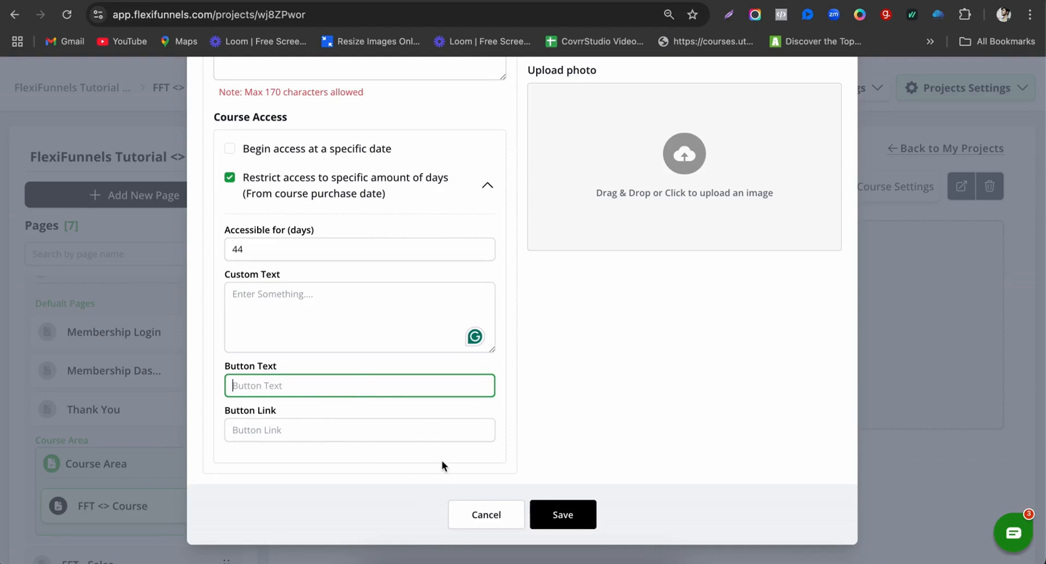
pyautogui.scroll(2, 607, 243)
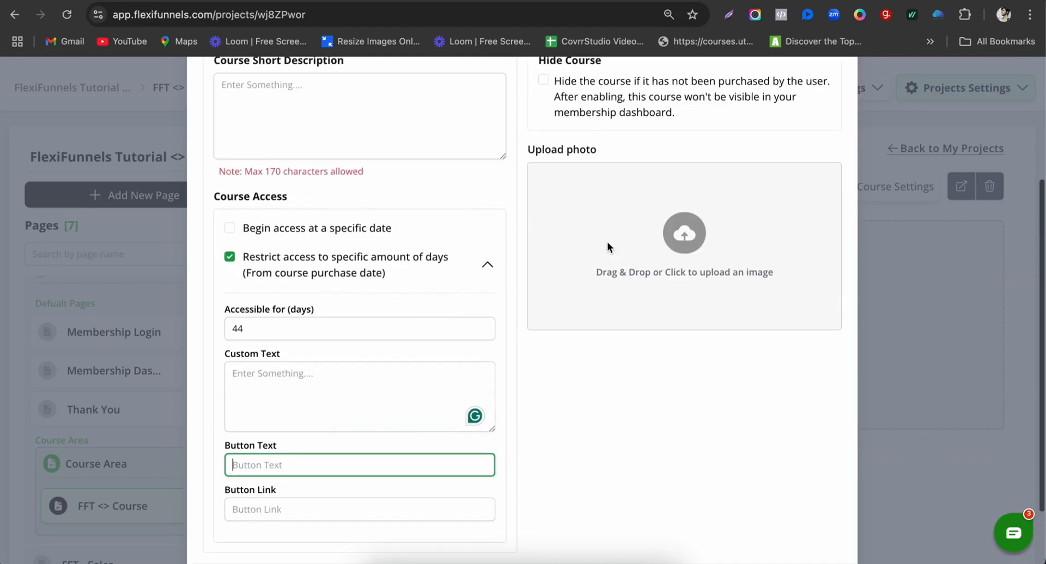
pyautogui.click(677, 242)
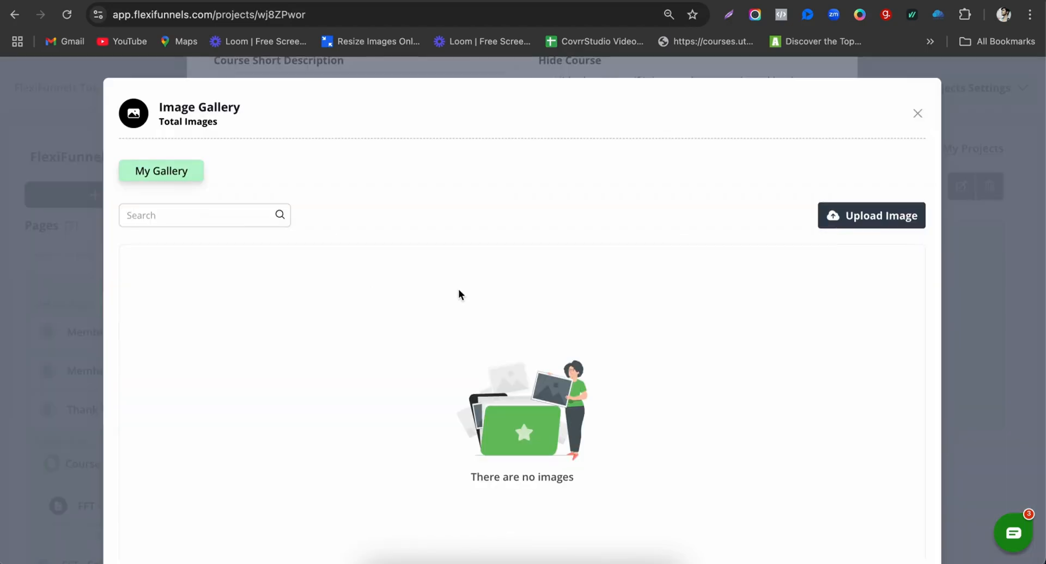
# Step: Pick the '30+ AI Agents' image as the course photo and save the course
pyautogui.scroll(-1, 458, 289)
pyautogui.scroll(1, 459, 289)
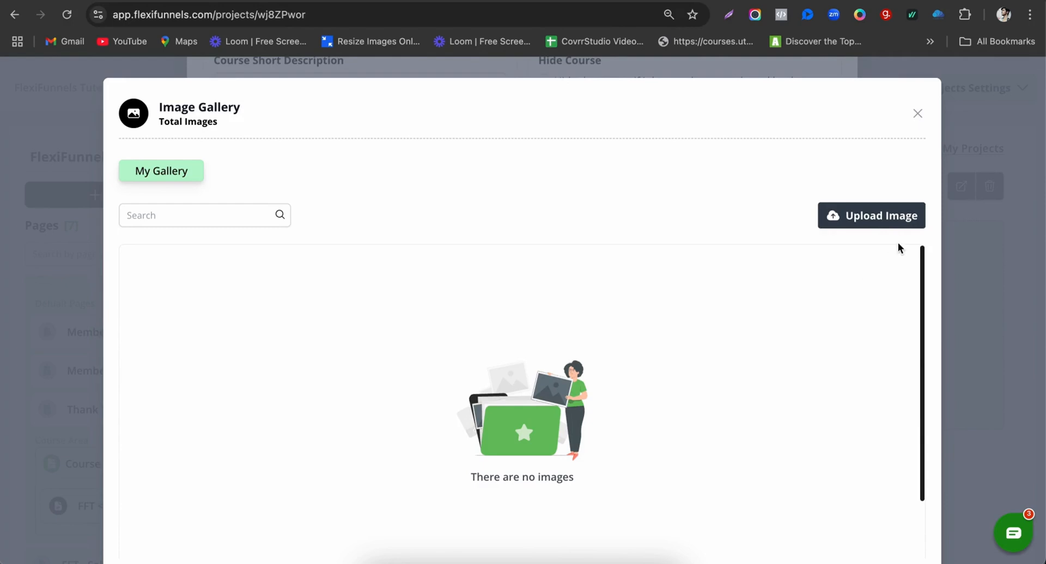
pyautogui.click(859, 218)
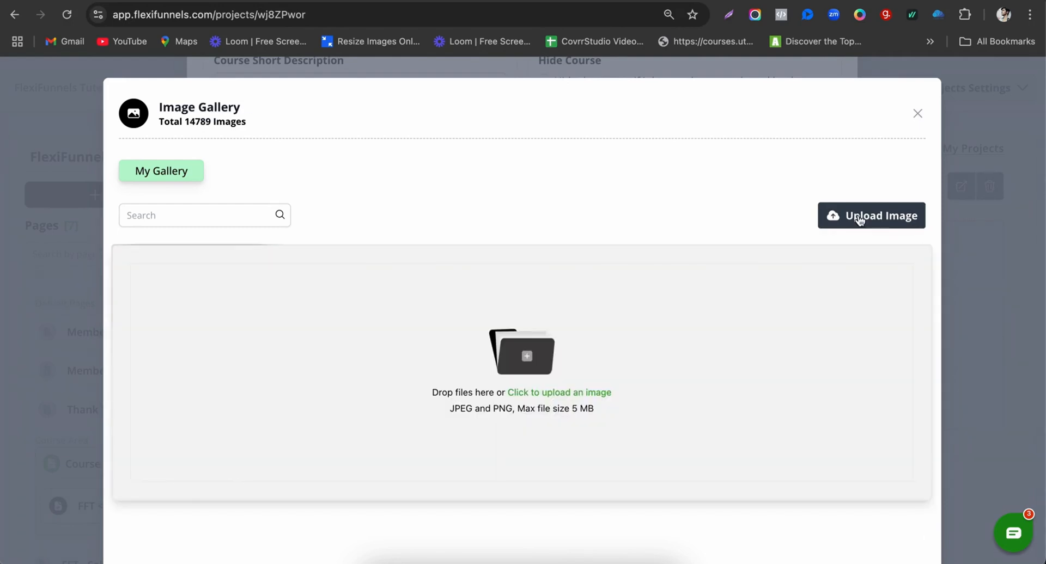
pyautogui.scroll(-3, 292, 392)
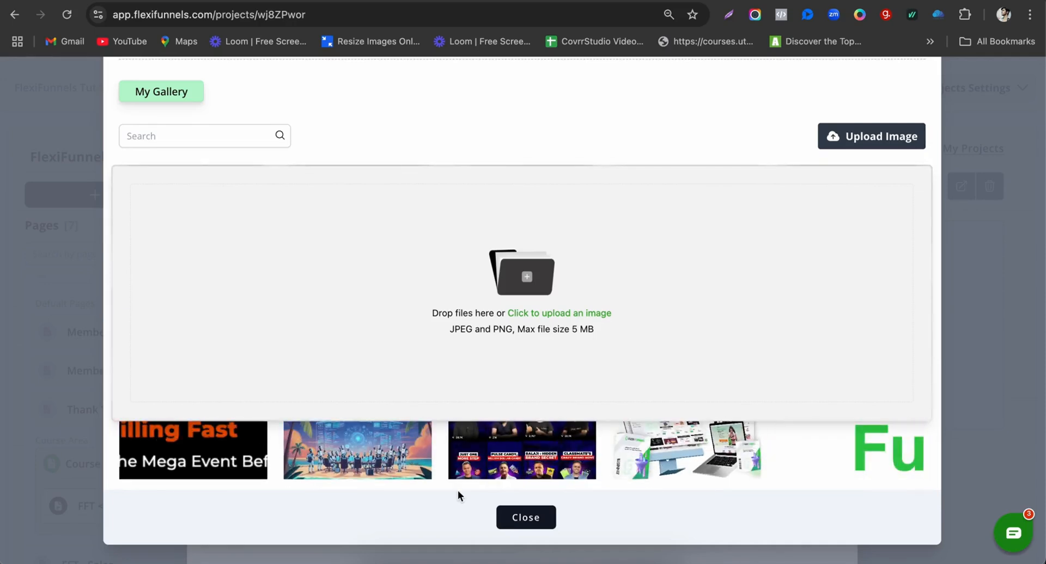
pyautogui.click(358, 457)
pyautogui.moveTo(707, 218)
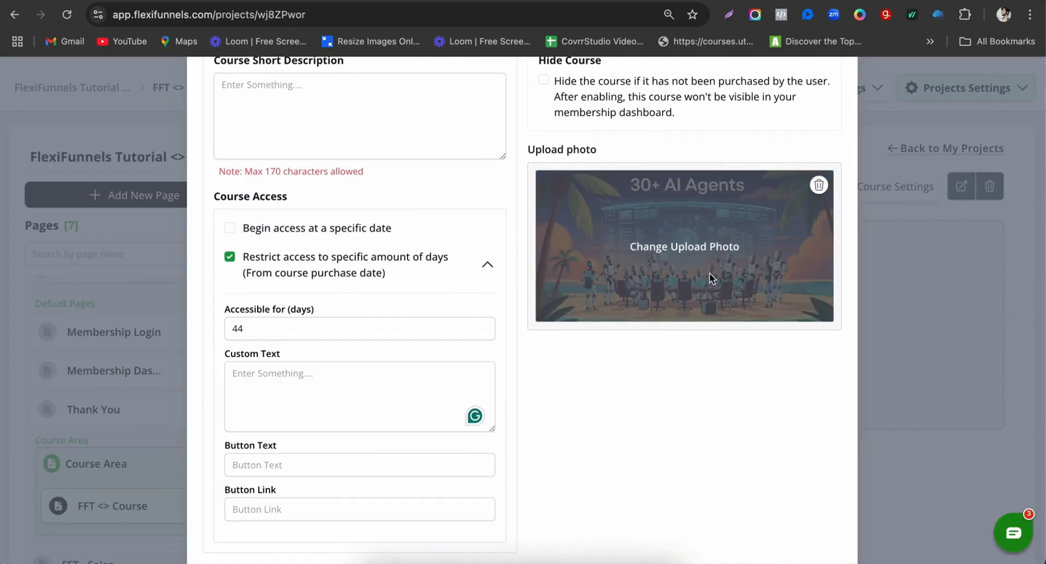
pyautogui.scroll(-2, 519, 446)
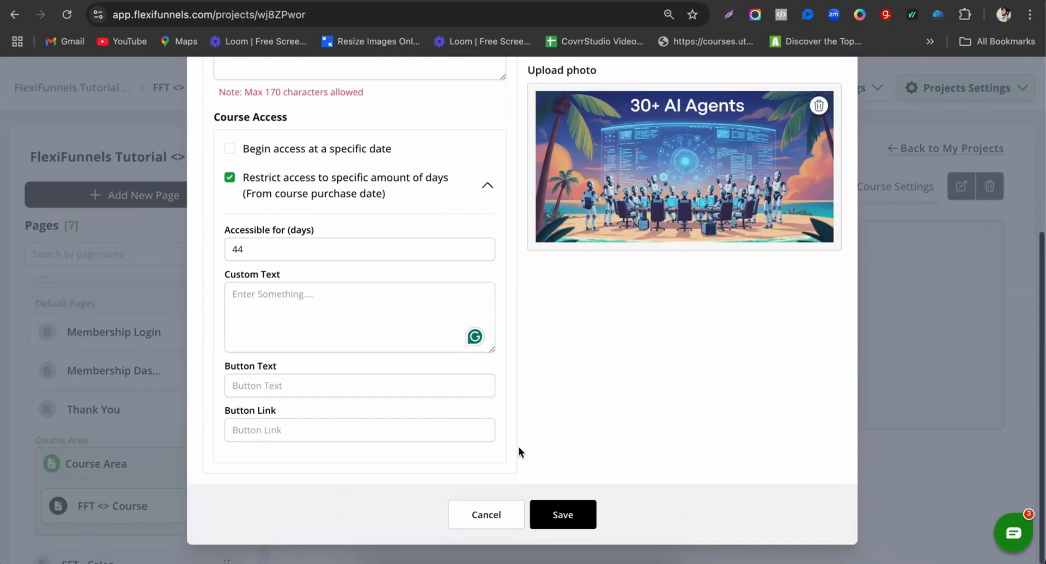
pyautogui.click(573, 514)
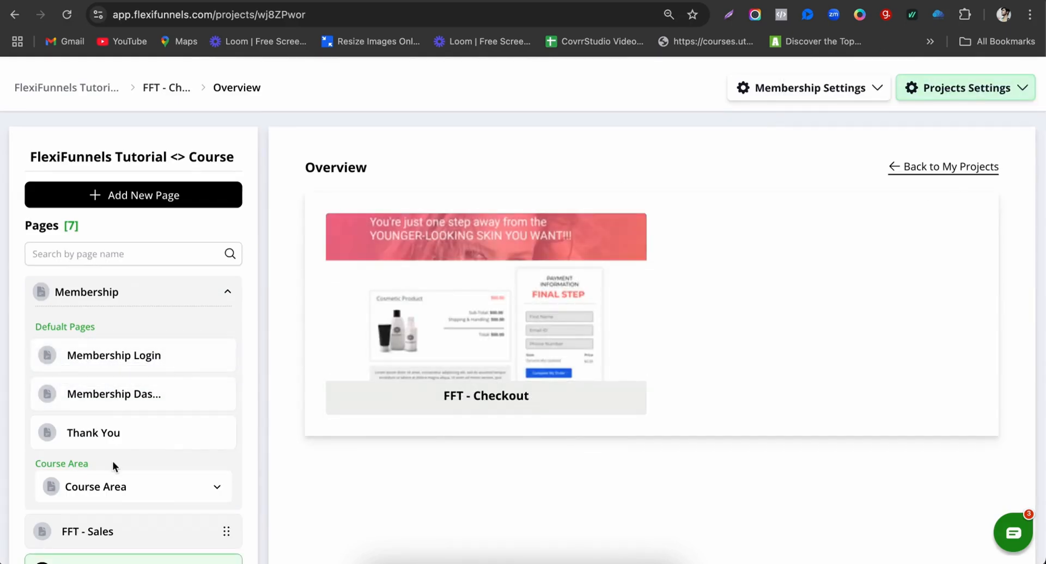
pyautogui.scroll(-3, 128, 486)
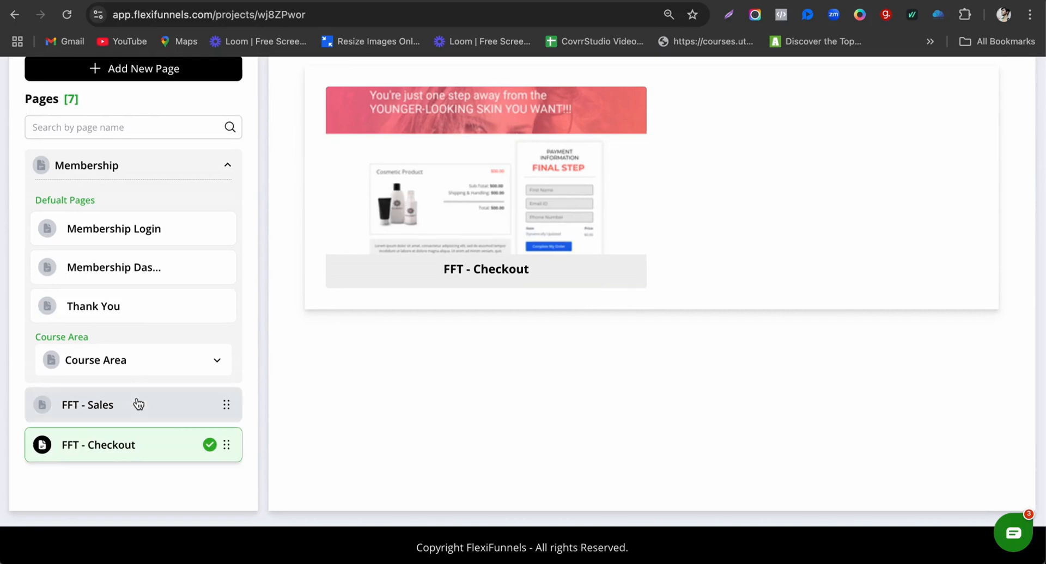
# Step: Open FFT <> Course and create a module named 'Course 1'
pyautogui.click(138, 366)
pyautogui.click(138, 406)
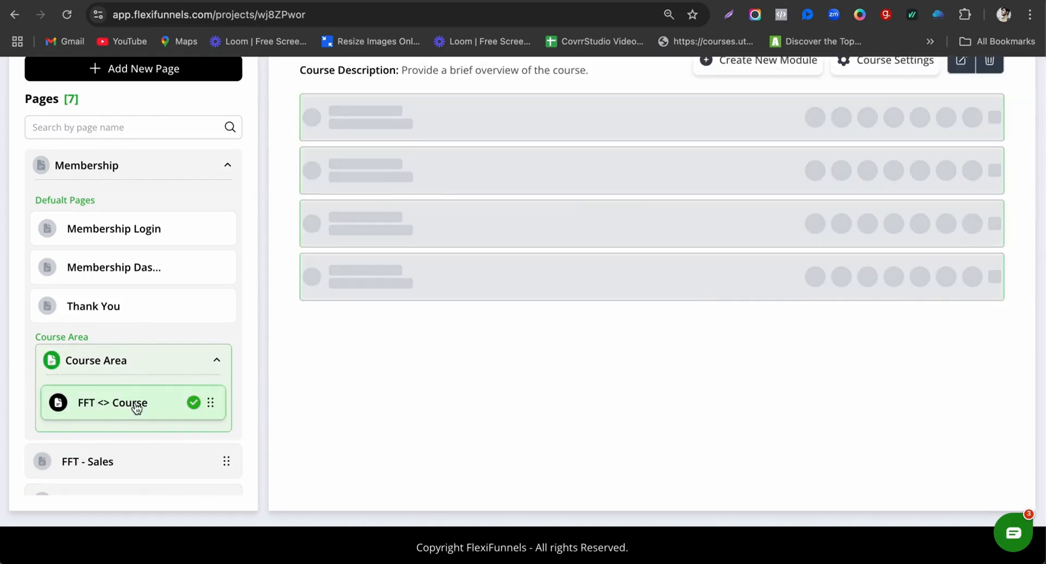
pyautogui.scroll(3, 616, 323)
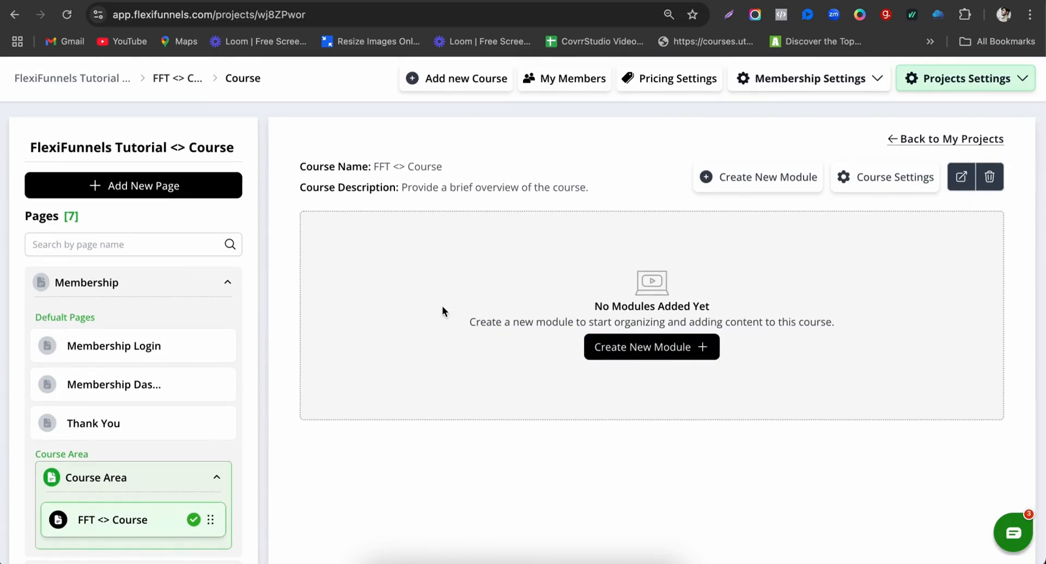
pyautogui.click(740, 186)
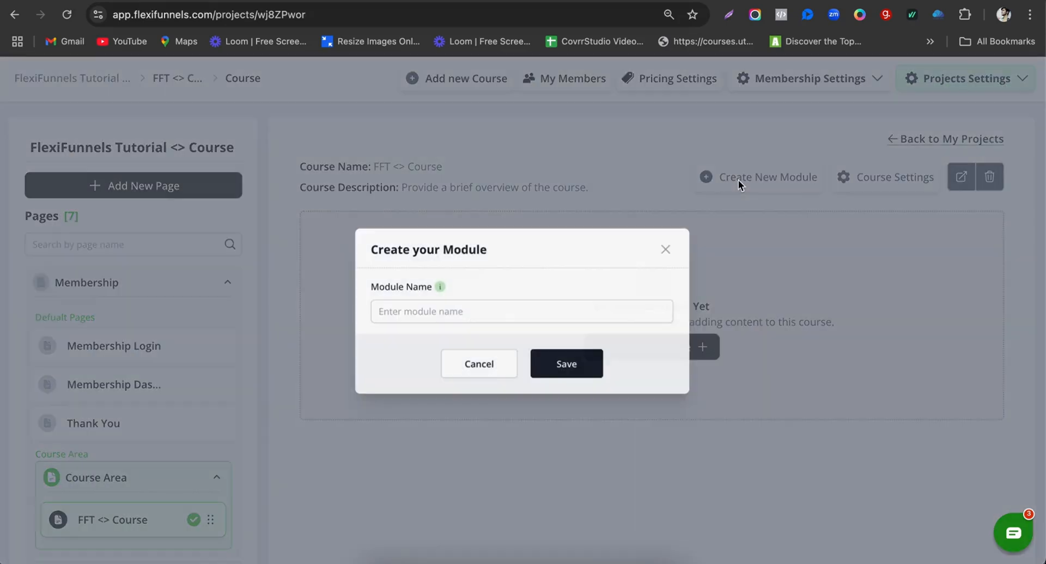
pyautogui.click(482, 310)
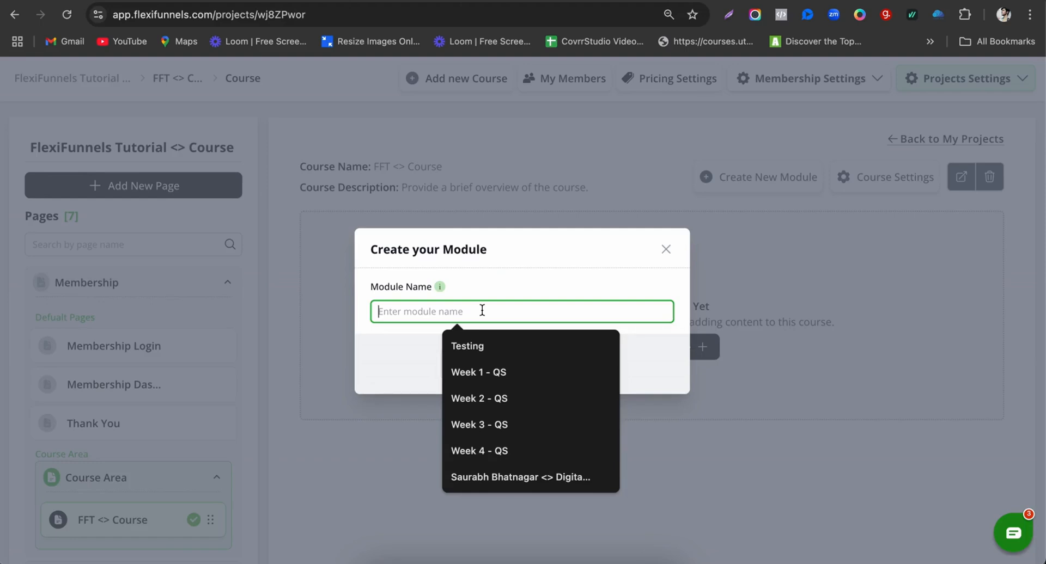
pyautogui.write('Cour')
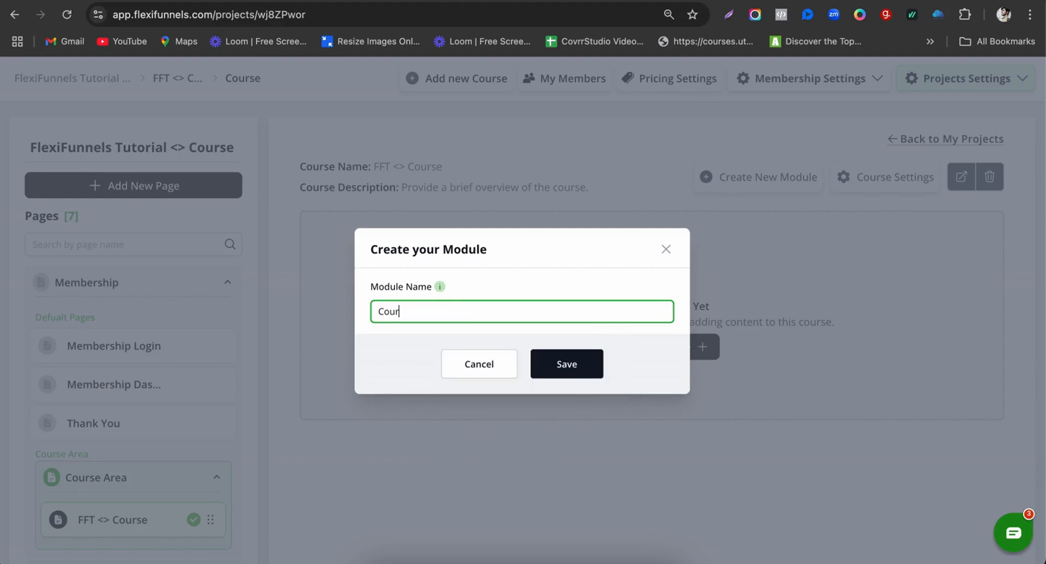
pyautogui.write('se Name')
pyautogui.press('BackSpace')
pyautogui.press('BackSpace')
pyautogui.press('BackSpace')
pyautogui.press('BackSpace')
pyautogui.write('1')
pyautogui.click(582, 375)
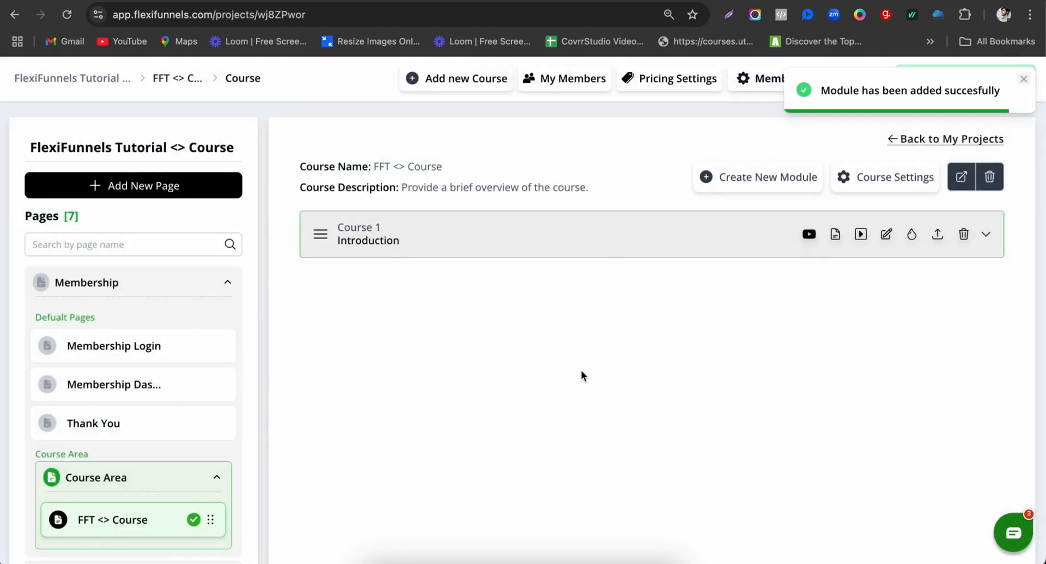
# Step: Create a second module named 'Course 2', then expand Course 1 to see its lessons
pyautogui.click(773, 184)
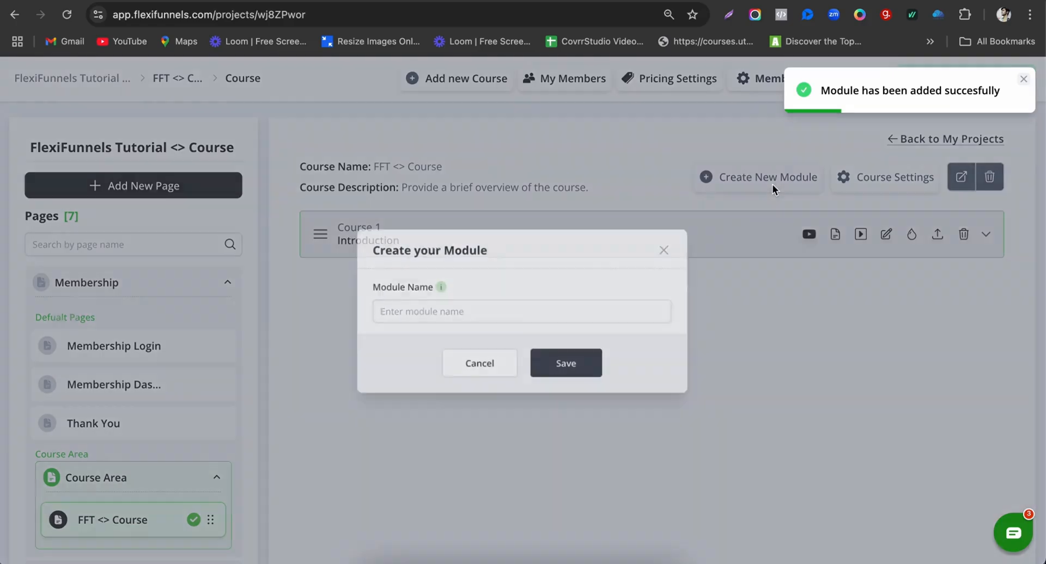
pyautogui.click(510, 311)
pyautogui.write('Course 2')
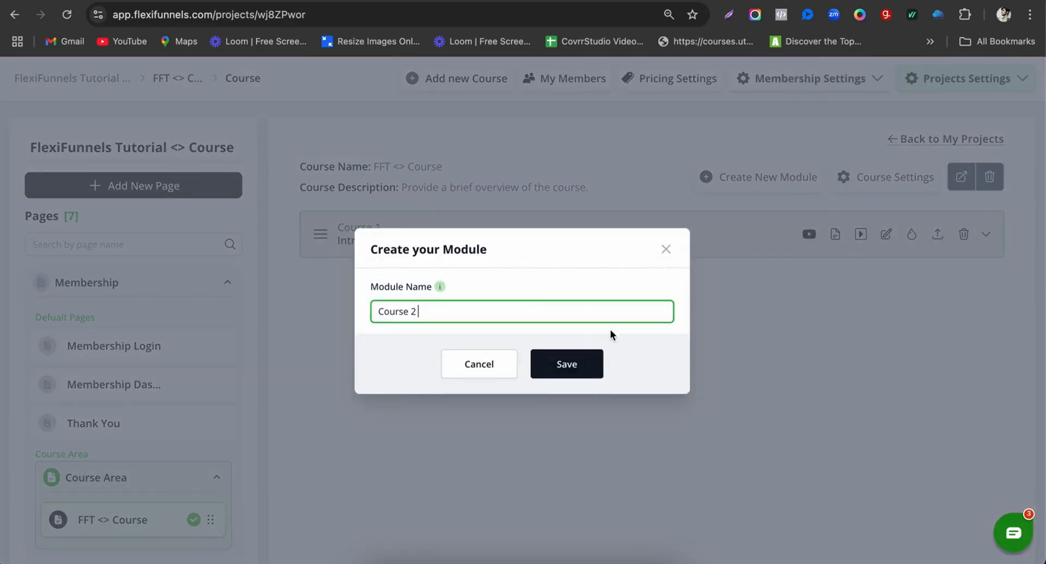
pyautogui.click(584, 364)
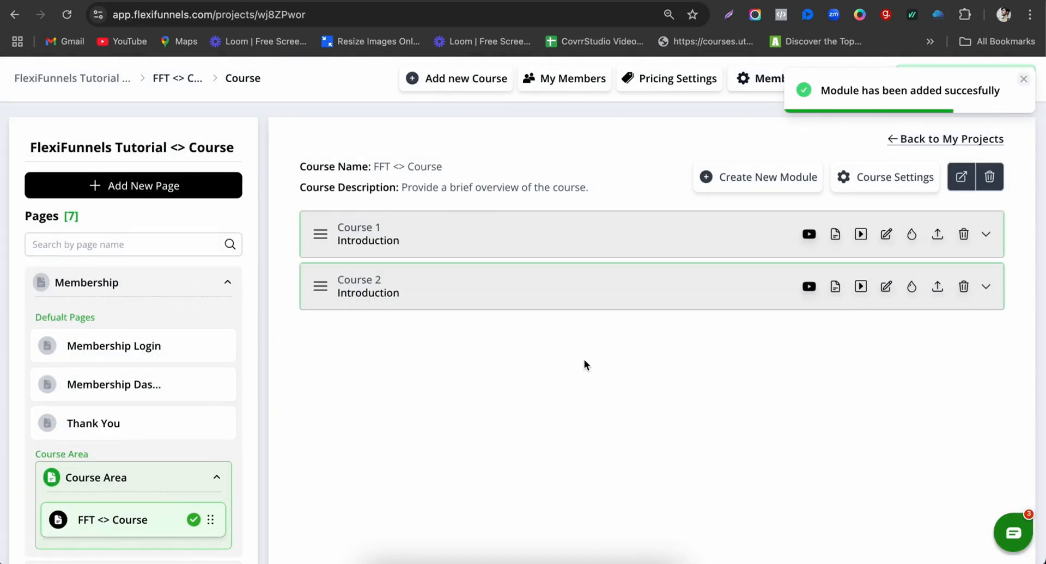
pyautogui.click(989, 244)
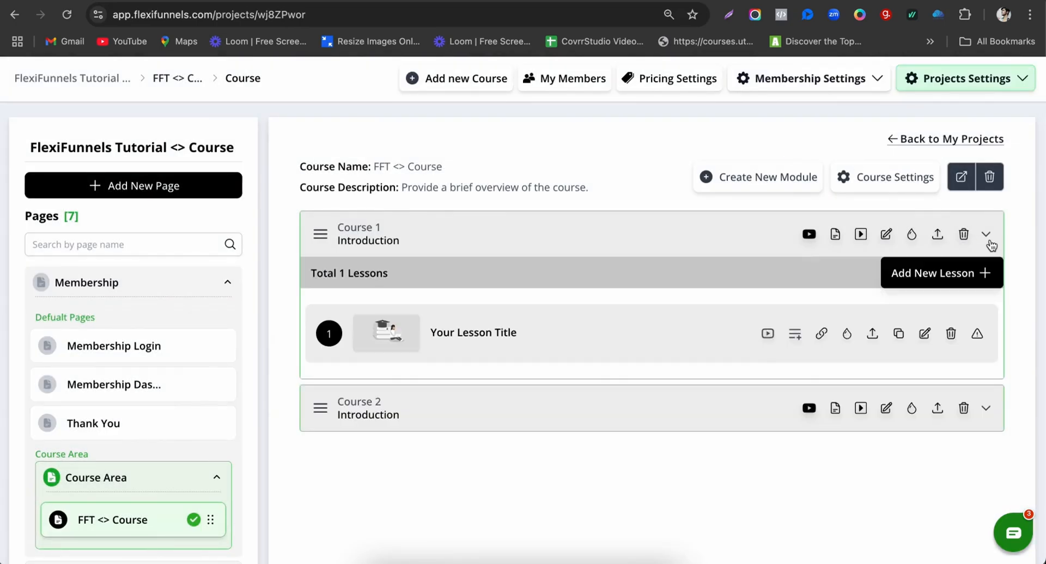
# Step: Expand the course modules and open Add Video for Course 1's first lesson
pyautogui.click(990, 405)
pyautogui.moveTo(432, 334); pyautogui.dragTo(492, 334)
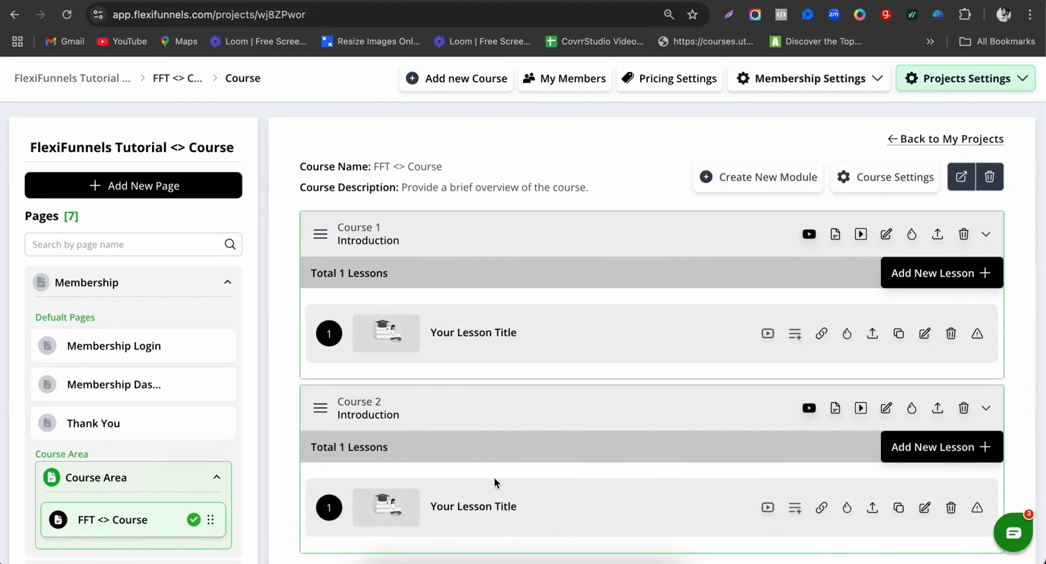
pyautogui.click(768, 334)
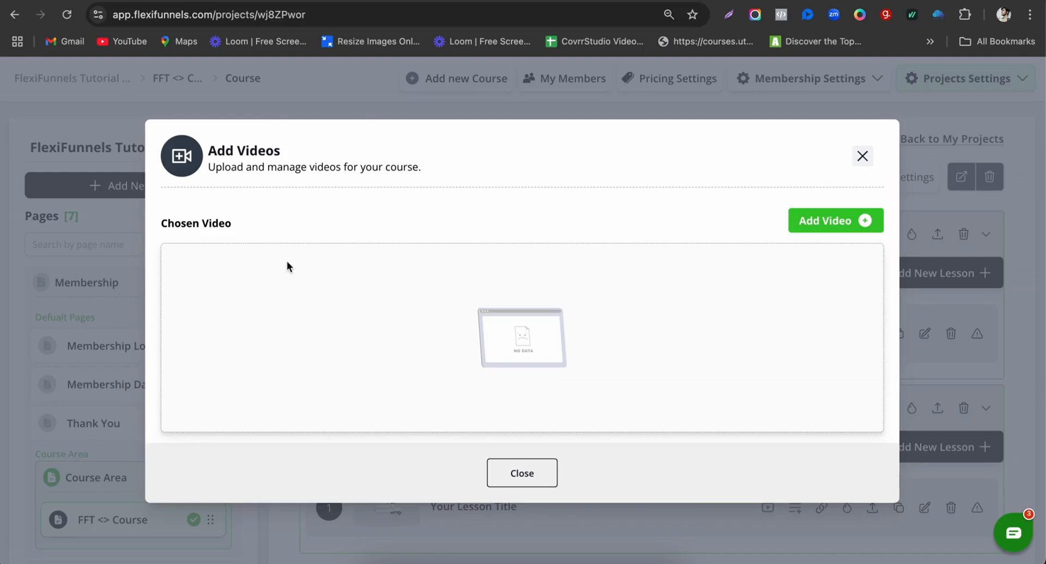
pyautogui.click(862, 157)
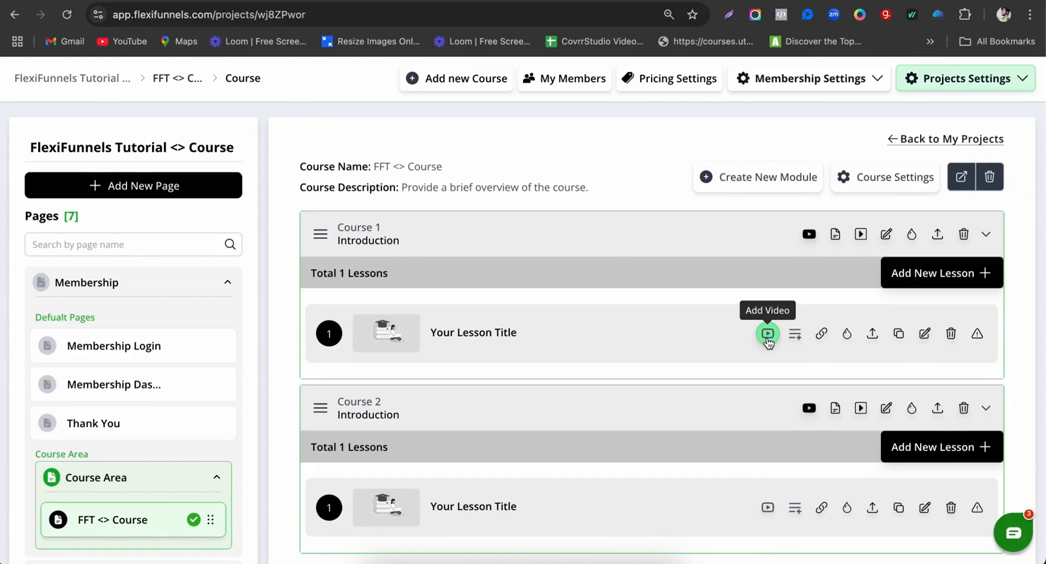
pyautogui.click(767, 334)
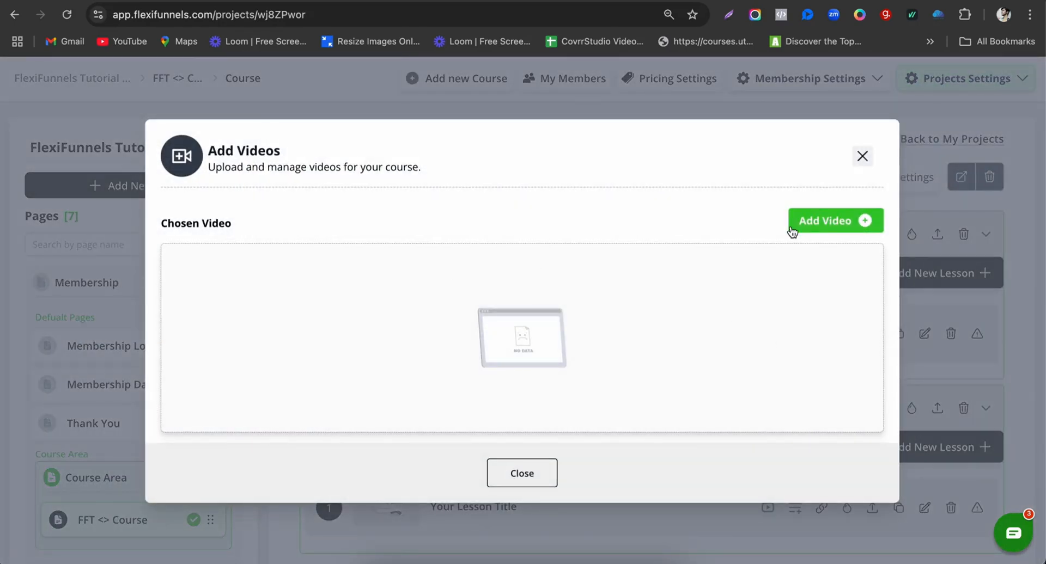
# Step: Try the Vimeo, Gumlet and embed sources, settle on YouTube, and go to the channel's playlists
pyautogui.click(801, 225)
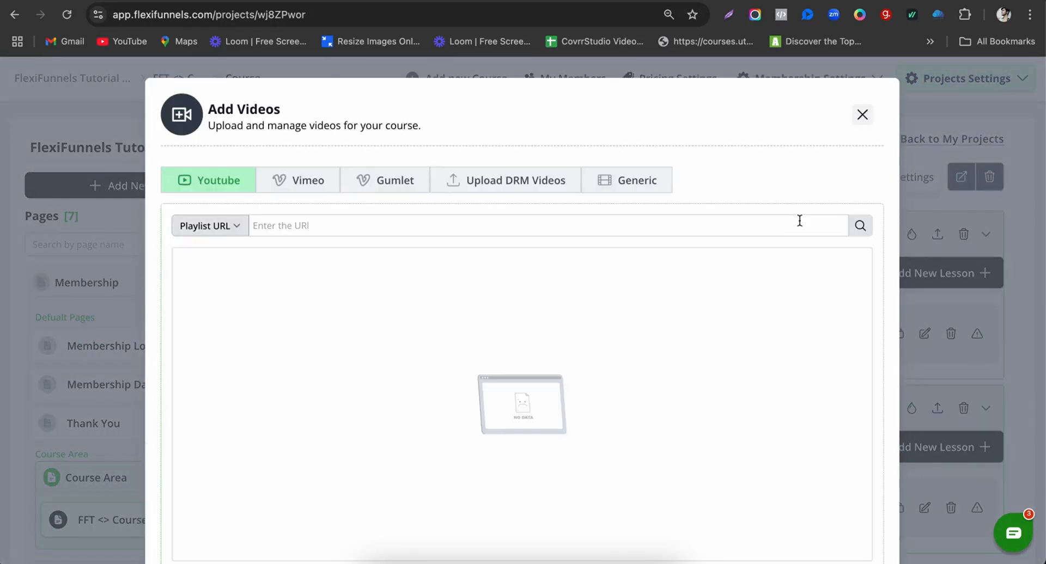
pyautogui.click(293, 185)
pyautogui.click(376, 183)
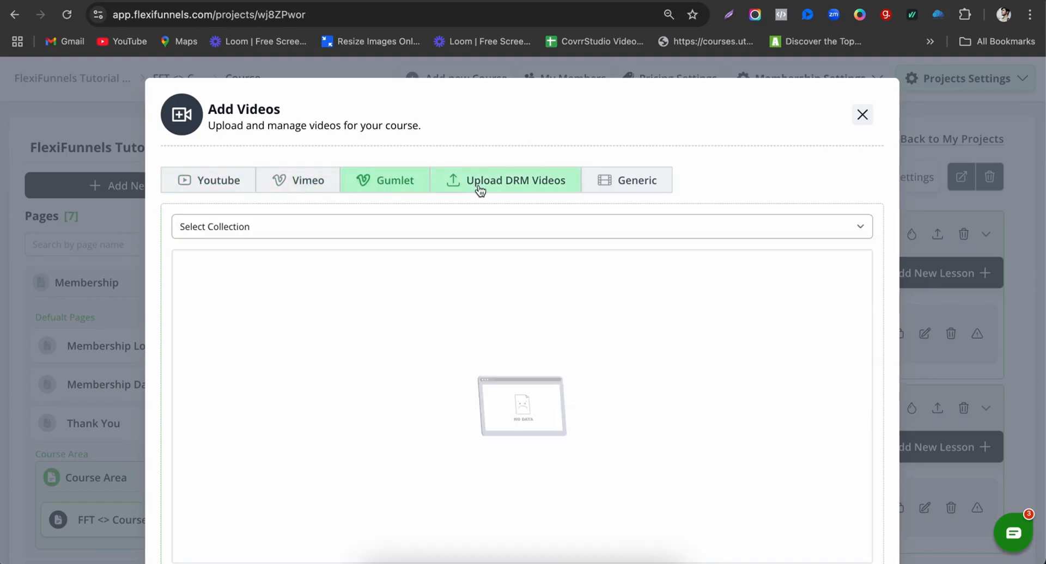
pyautogui.click(608, 184)
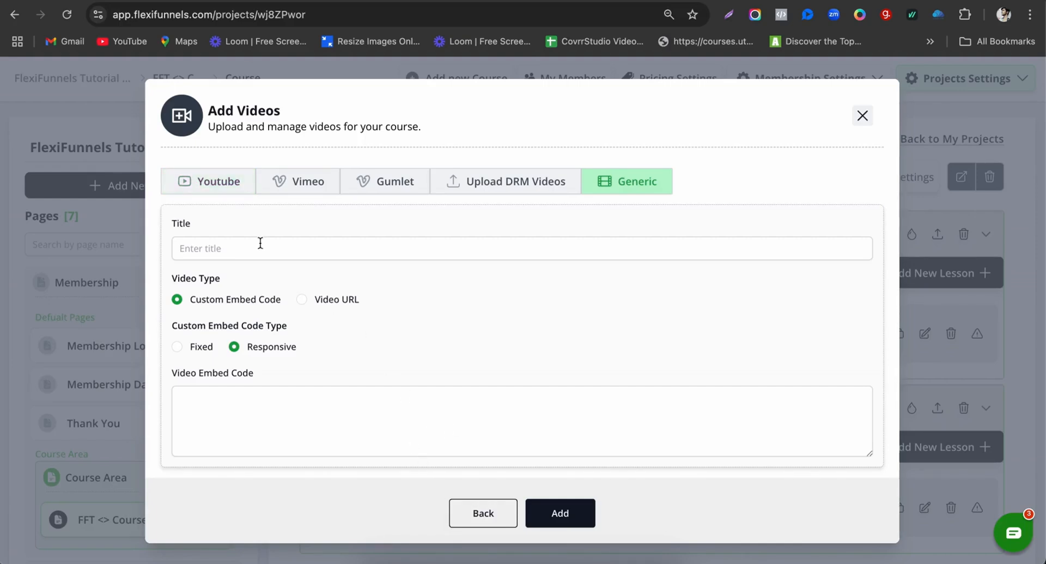
pyautogui.click(202, 188)
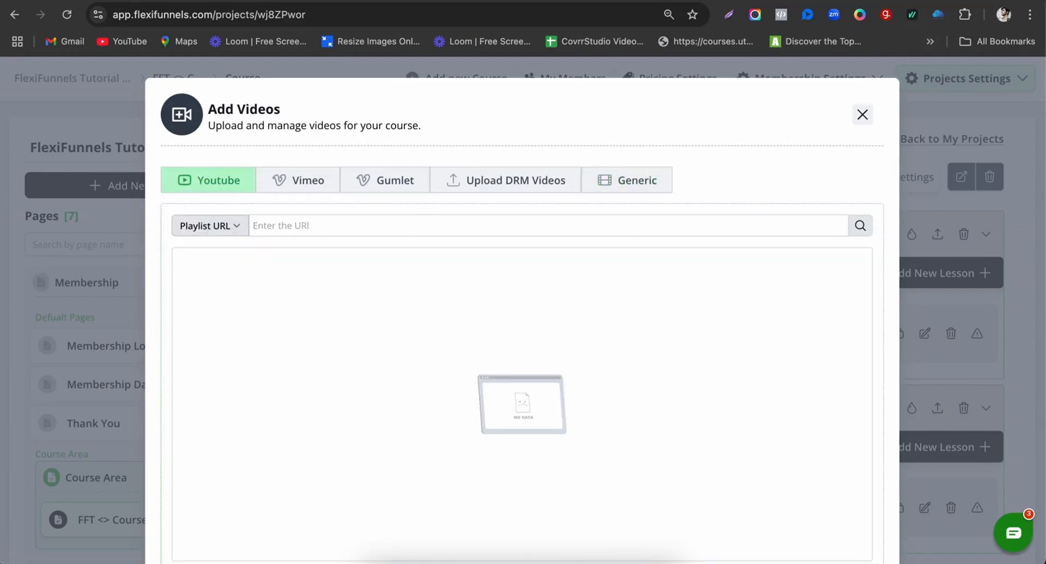
pyautogui.click(910, 1)
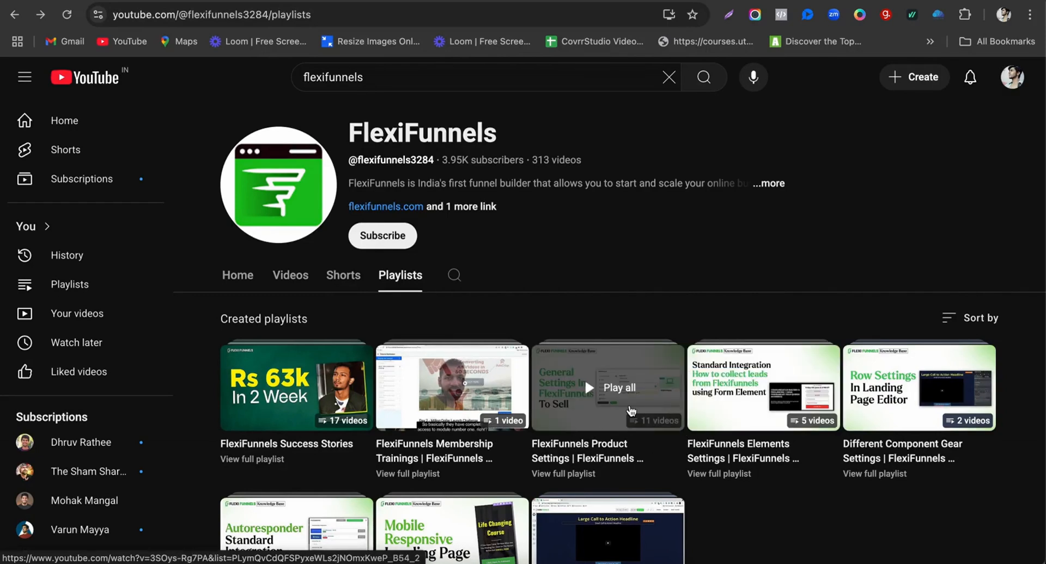
# Step: Copy the Product Settings playlist URL from YouTube into the FlexiFunnels playlist URL field
pyautogui.click(631, 410)
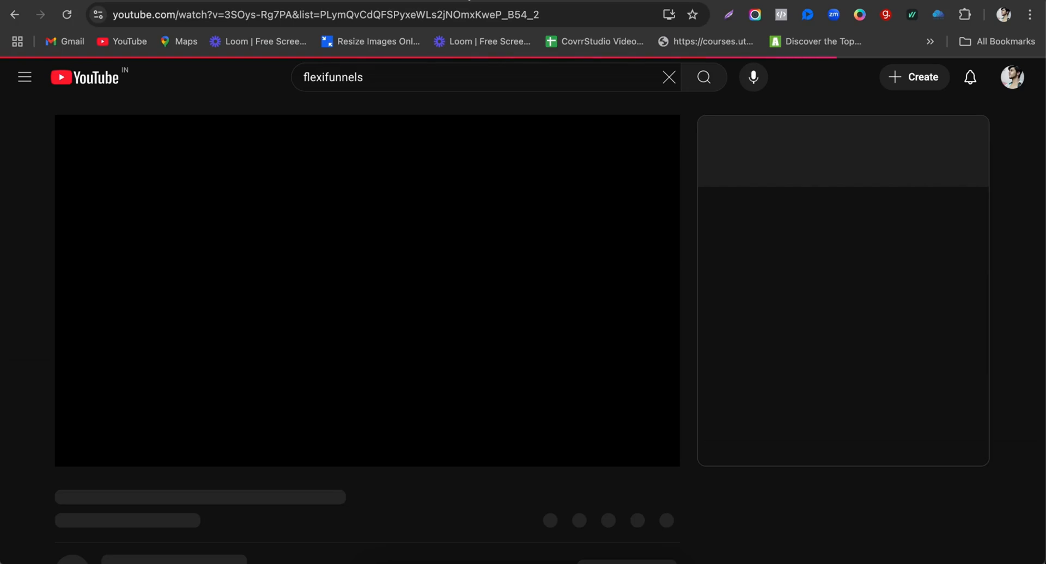
pyautogui.click(550, 15)
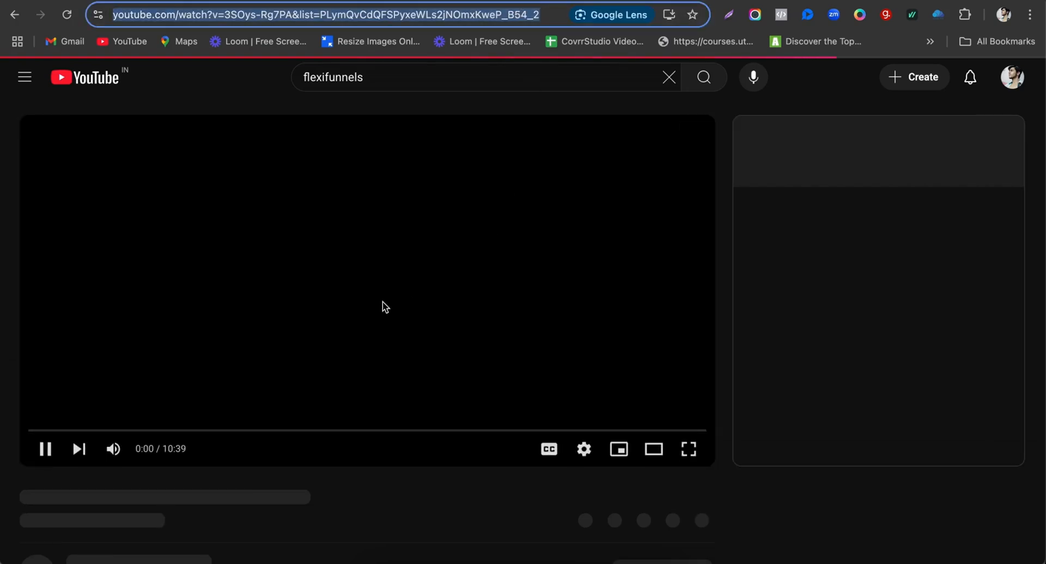
pyautogui.click(345, 320)
pyautogui.click(536, 15)
pyautogui.hotkey('ctrl', 'c')
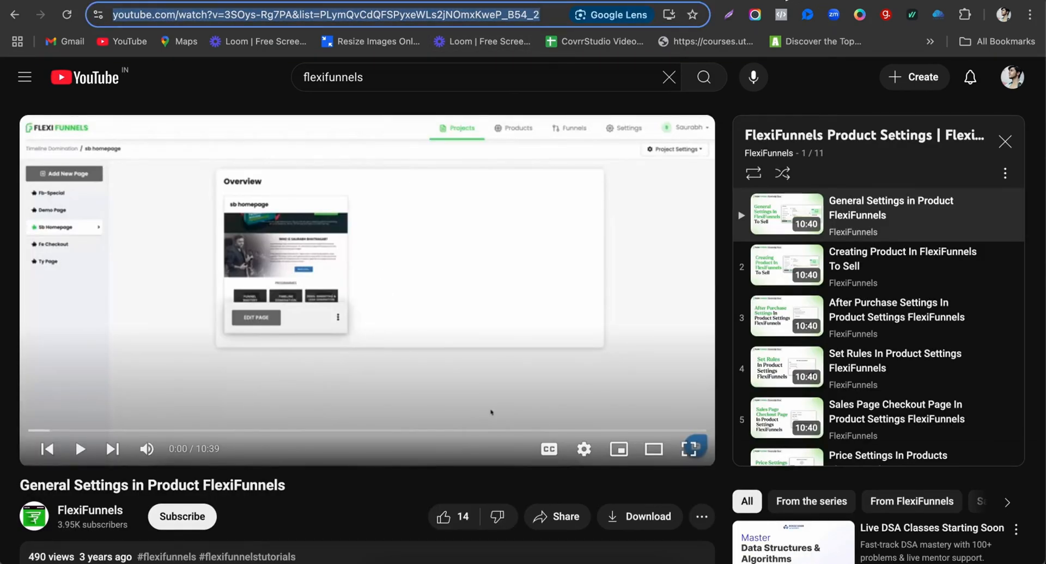
pyautogui.click(786, 1)
pyautogui.click(479, 217)
pyautogui.hotkey('ctrl', 'v')
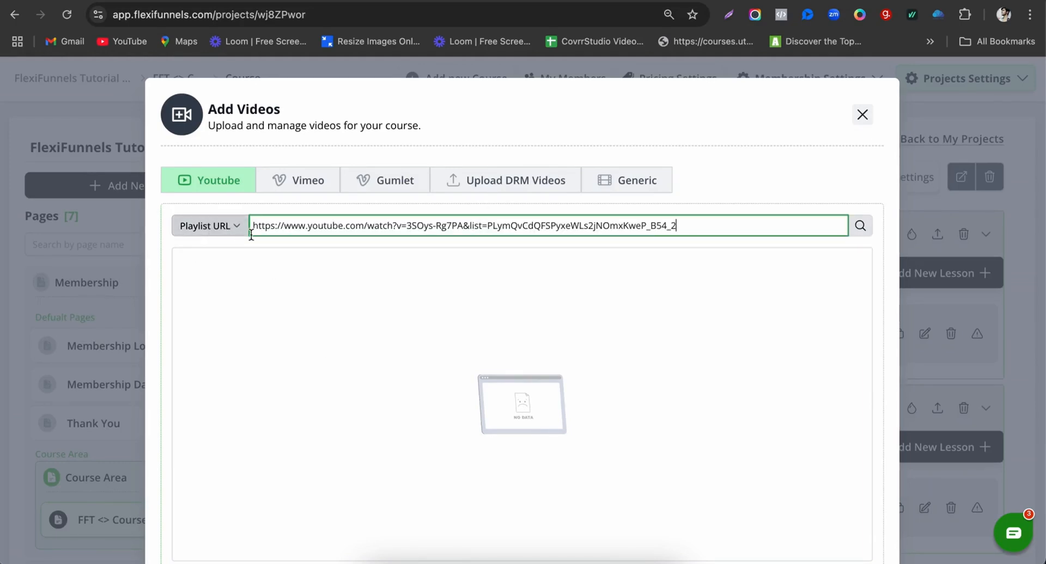
# Step: Assign General Settings, Creating Product and After Purchase Settings playlist videos to the lessons
pyautogui.click(860, 226)
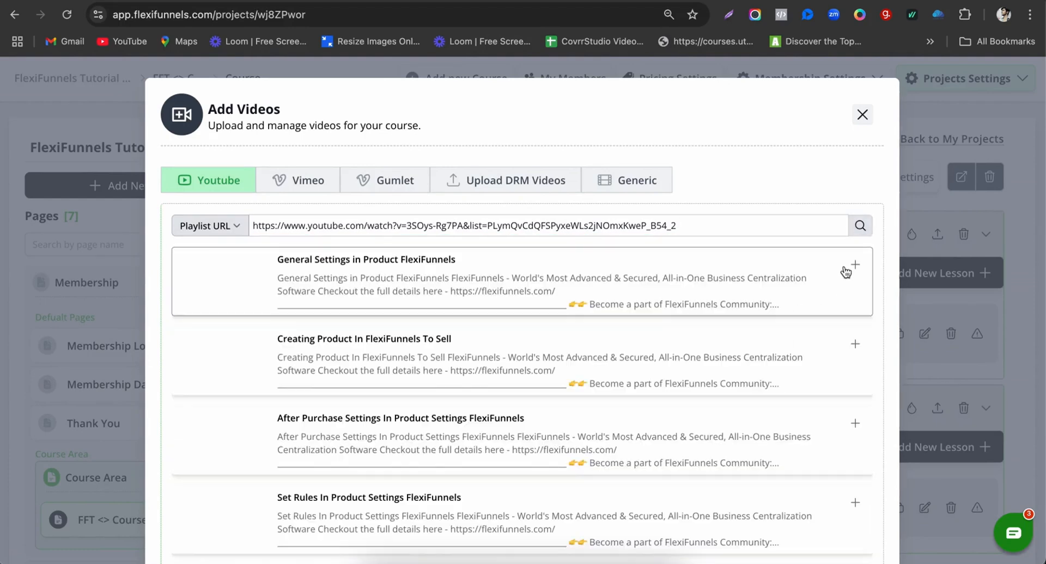
pyautogui.scroll(-2, 804, 412)
pyautogui.scroll(-6, 803, 412)
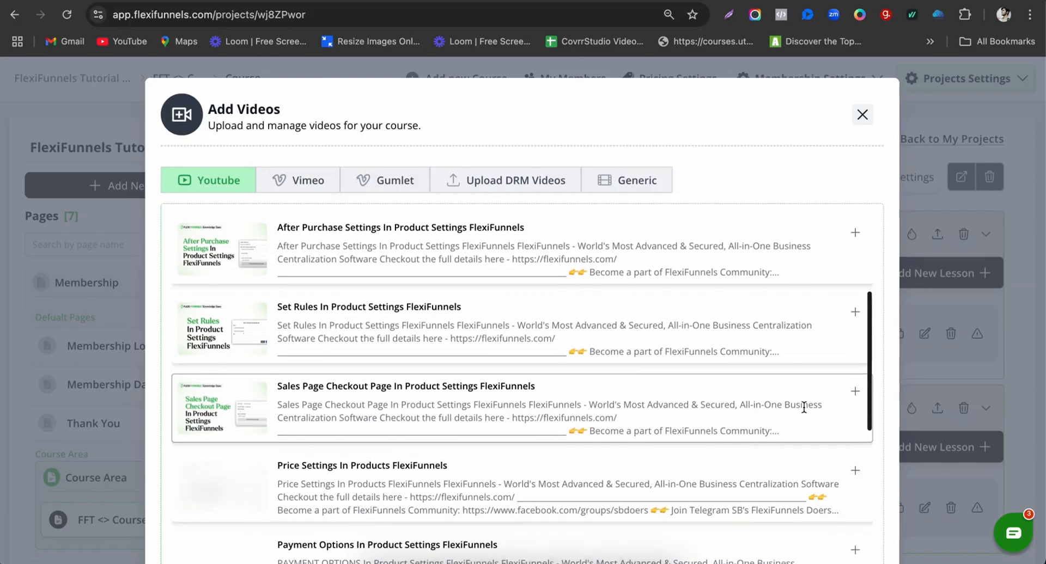
pyautogui.scroll(9, 803, 411)
pyautogui.click(854, 264)
pyautogui.click(854, 344)
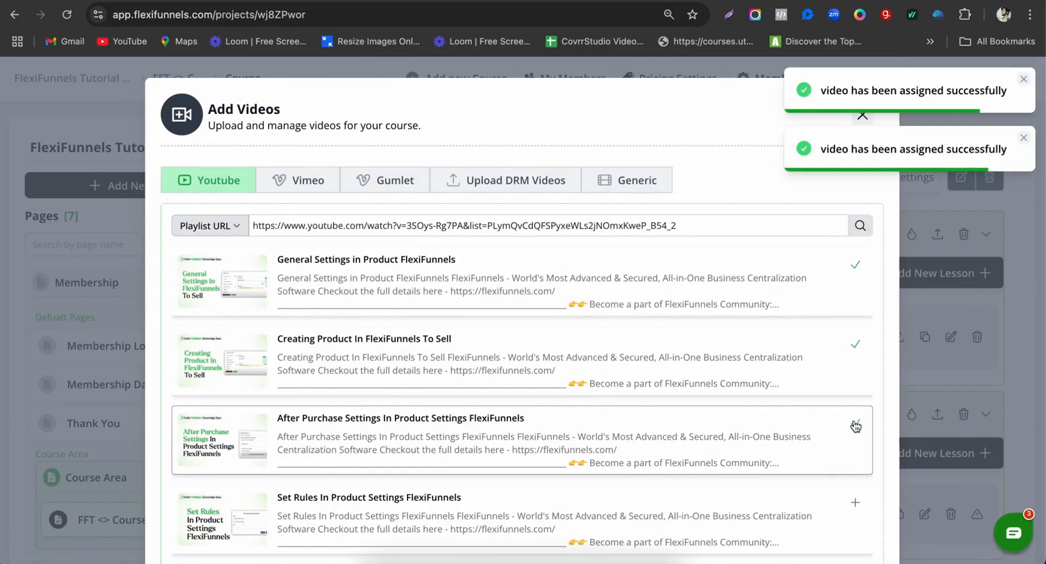
pyautogui.click(855, 424)
pyautogui.scroll(-2, 856, 419)
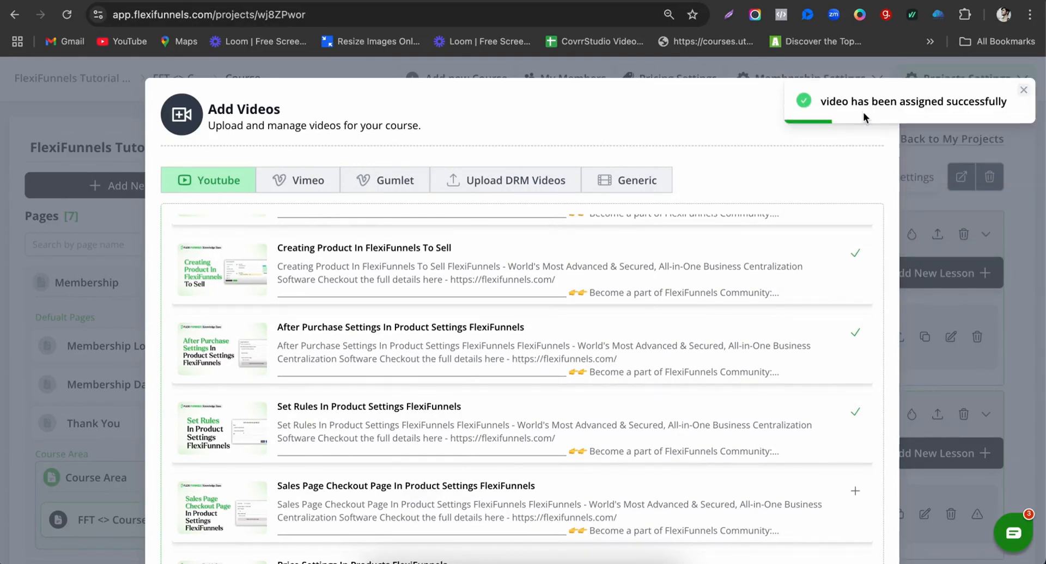
pyautogui.click(863, 114)
# Step: Import Creating Product, After Purchase Settings and Set Rules videos into Course 1; delete the duplicate fourth lesson
pyautogui.scroll(-2, 661, 351)
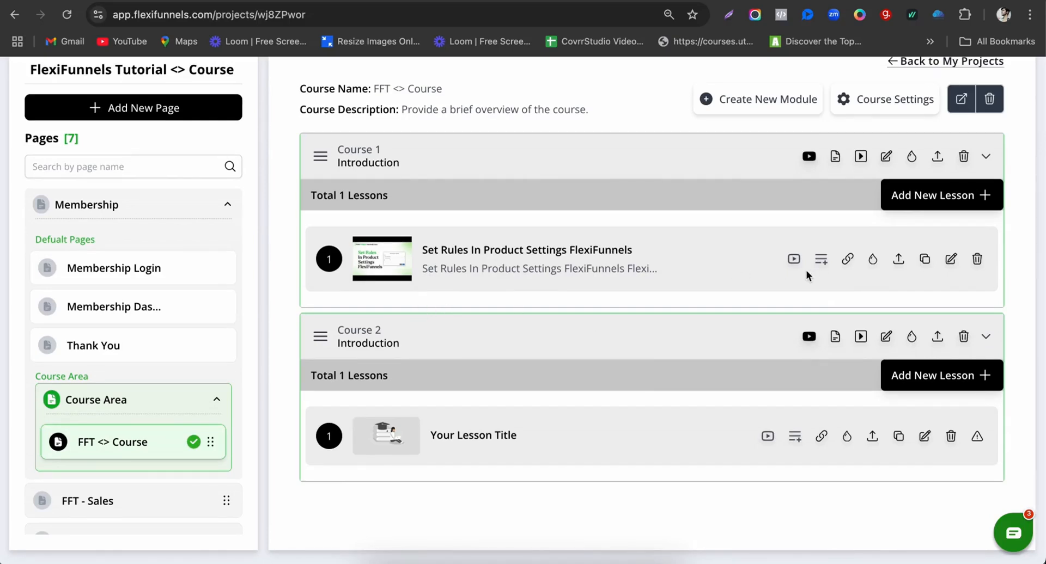
pyautogui.click(810, 157)
pyautogui.click(333, 201)
pyautogui.write('https://www.youtube.com/watch?v=3SOys-Rg7PA&list=PLymQvCdQFSPyxeWLs2jNOmxKweP_B54_2')
pyautogui.click(820, 213)
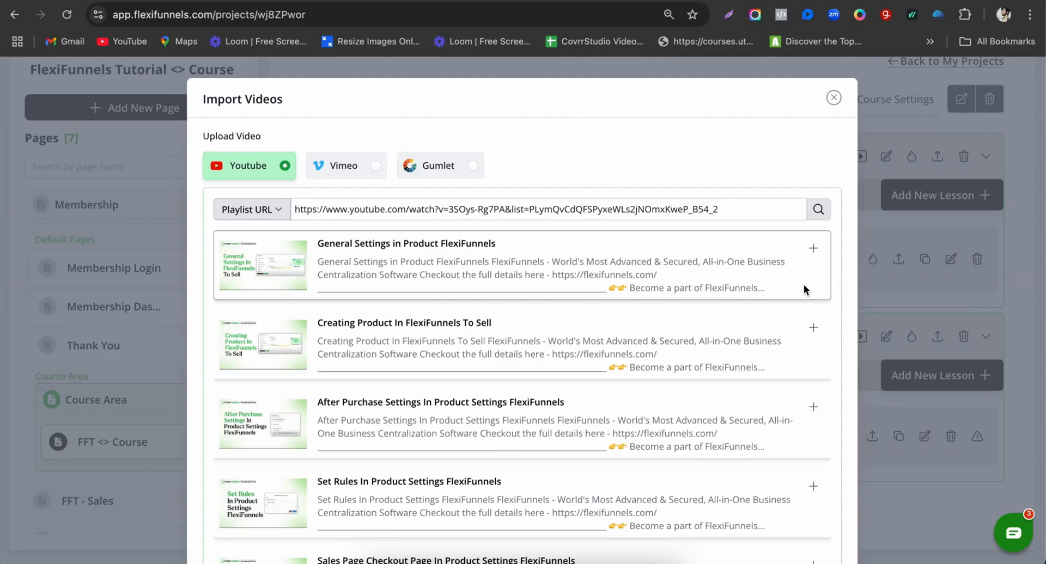
pyautogui.click(815, 327)
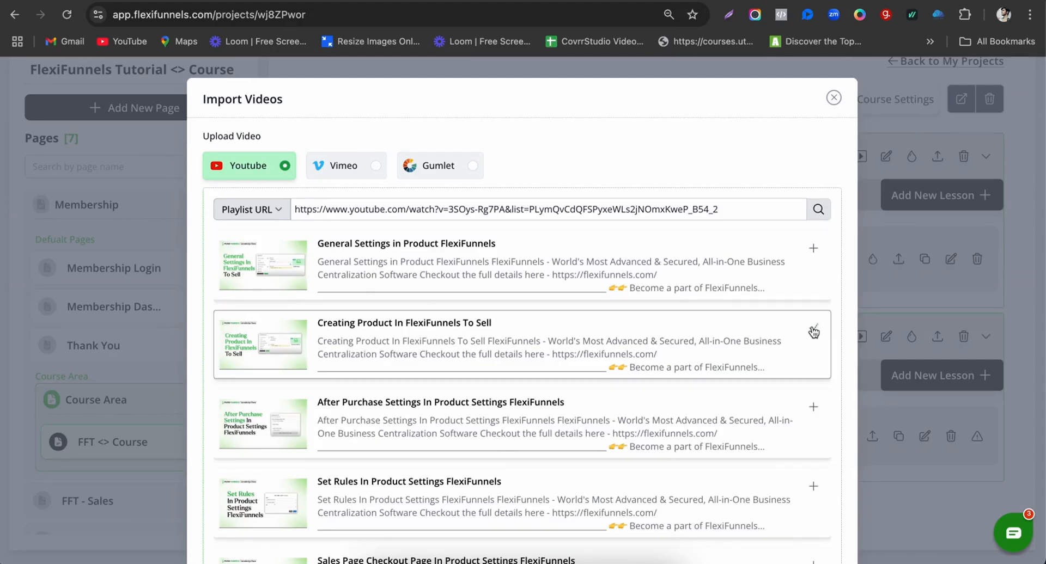
pyautogui.click(813, 407)
pyautogui.click(812, 485)
pyautogui.scroll(-2, 811, 468)
pyautogui.scroll(2, 806, 245)
pyautogui.click(1023, 79)
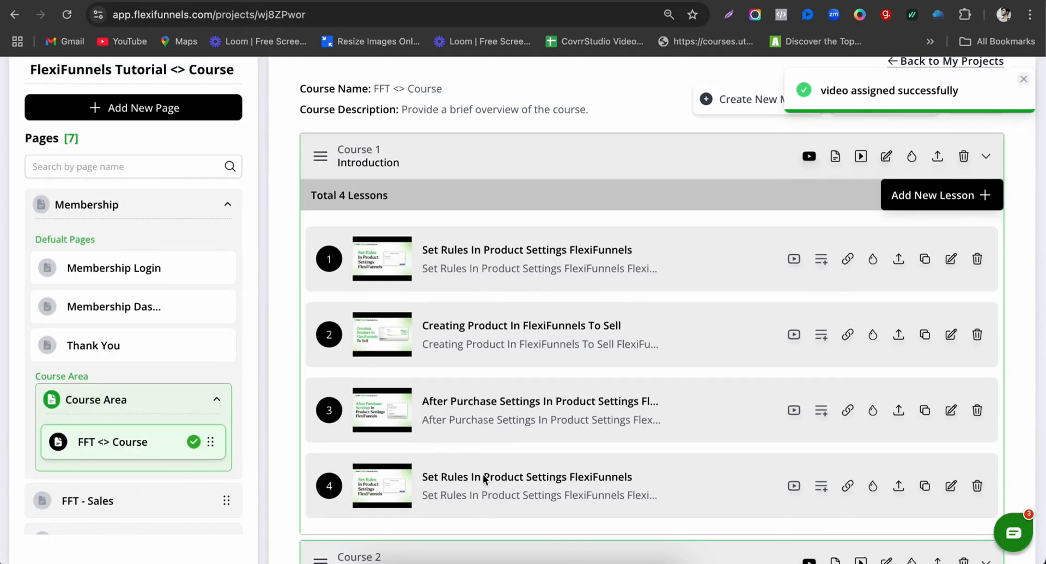
pyautogui.click(976, 486)
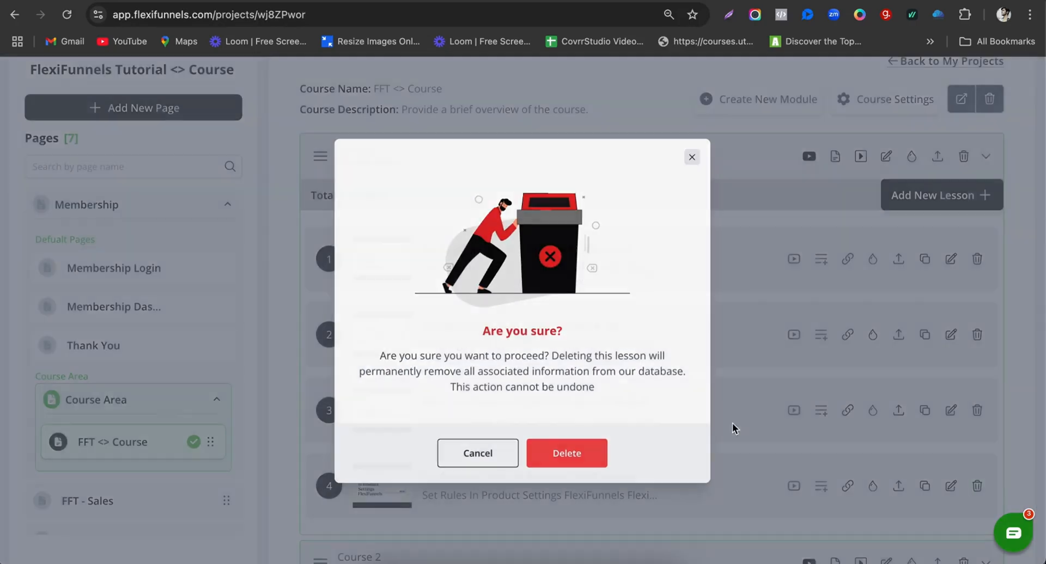
# Step: Confirm deleting the duplicate lesson and add a new content lesson to Course 1
pyautogui.click(541, 458)
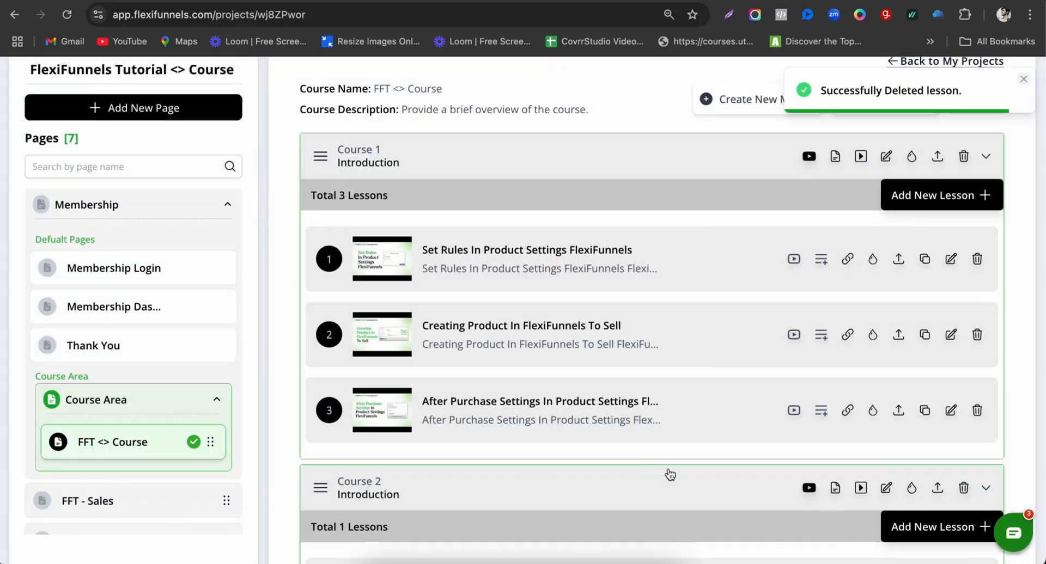
pyautogui.scroll(1, 625, 216)
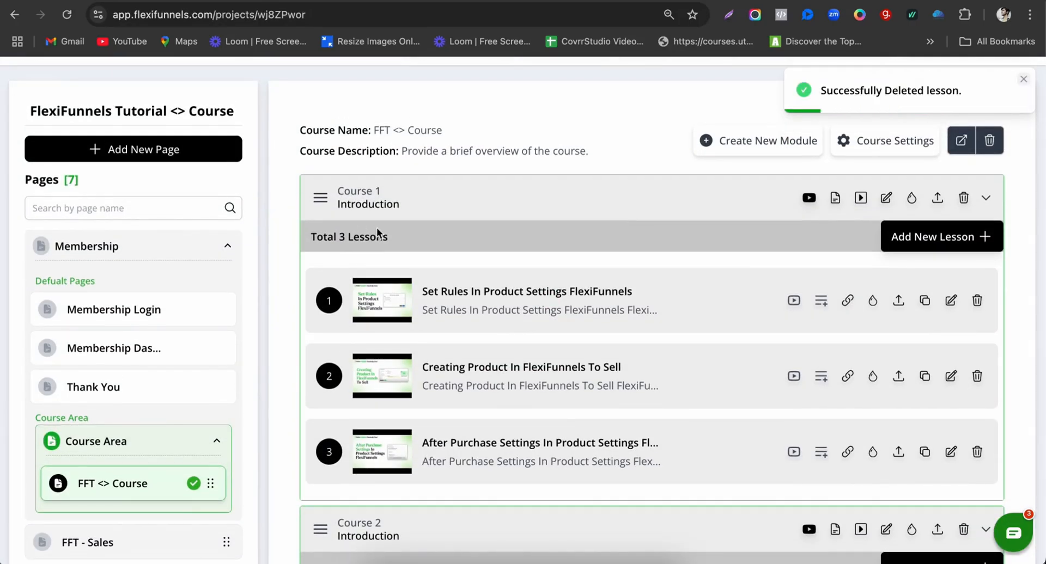
pyautogui.scroll(-1, 646, 262)
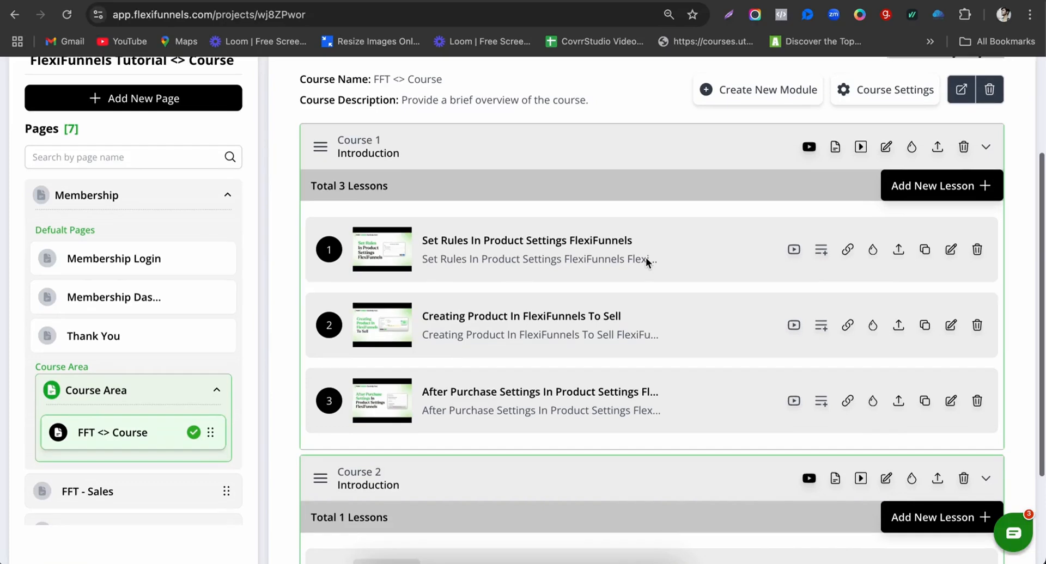
pyautogui.click(835, 153)
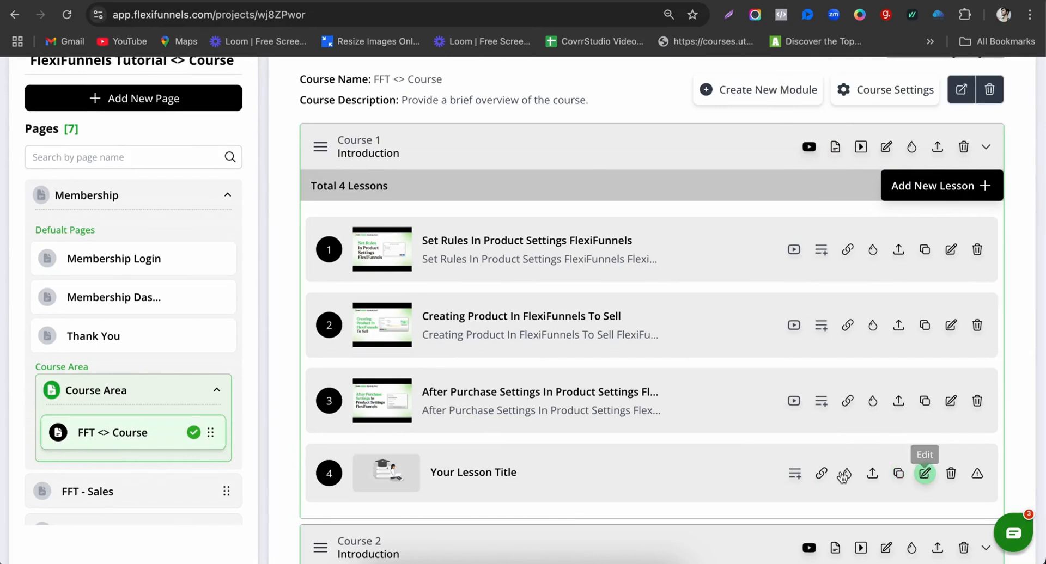
# Step: Start lesson 4's description with 'Hi this is the FlexiFunnels Tutorial Class', fixing typos
pyautogui.click(795, 473)
pyautogui.write('Hi this is the FlexiFunnels Tur')
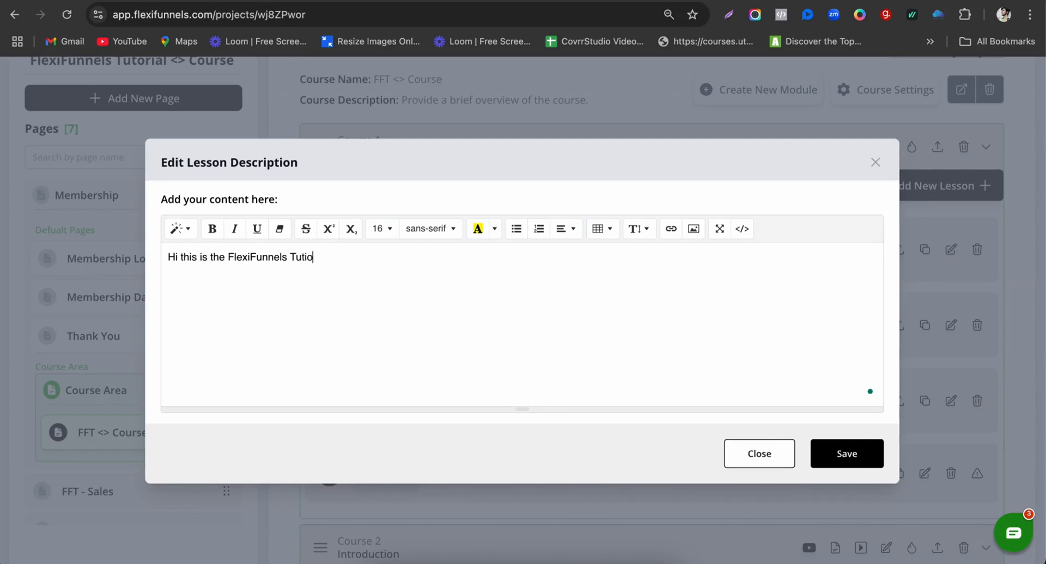
pyautogui.write('orial Cass')
pyautogui.press('BackSpace')
pyautogui.press('BackSpace')
pyautogui.press('BackSpace')
# Step: Save the description 'Hi this is the FlexiFunnels Tutorial Classes' and expand Course 1 in FFT <> Course
pyautogui.write('lasses')
pyautogui.click(847, 454)
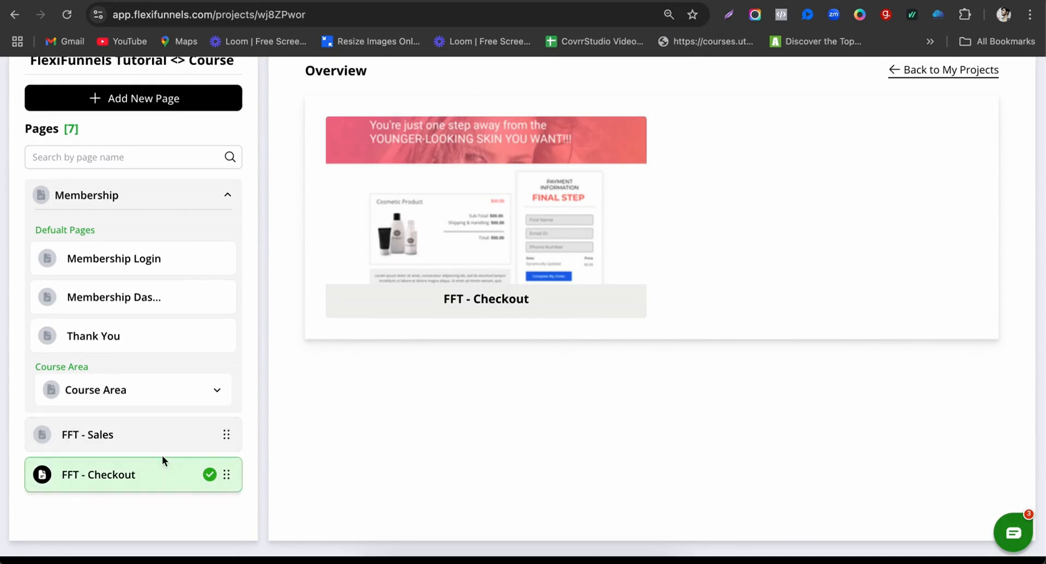
pyautogui.click(152, 400)
pyautogui.click(140, 433)
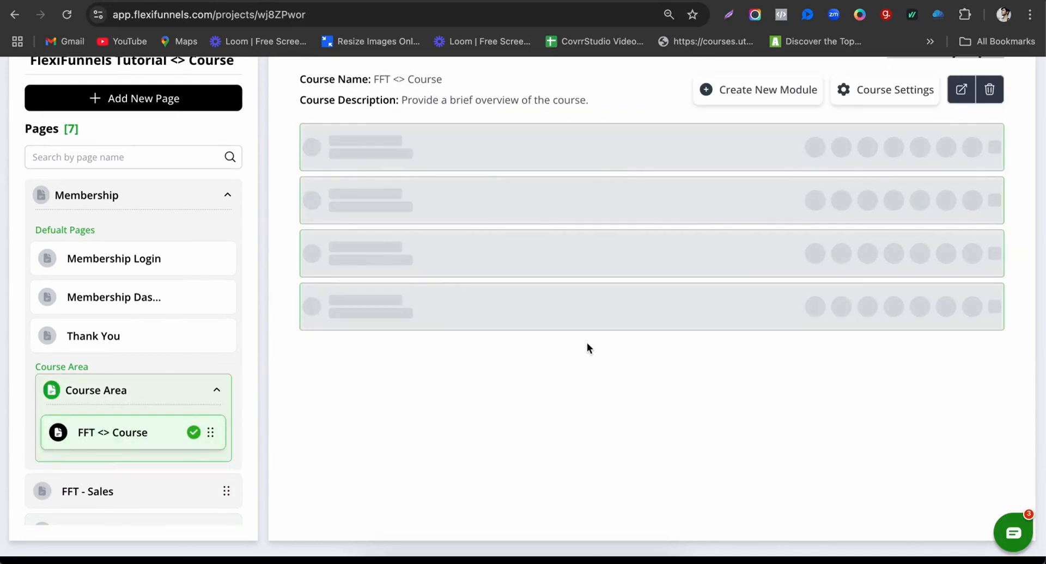
pyautogui.click(987, 148)
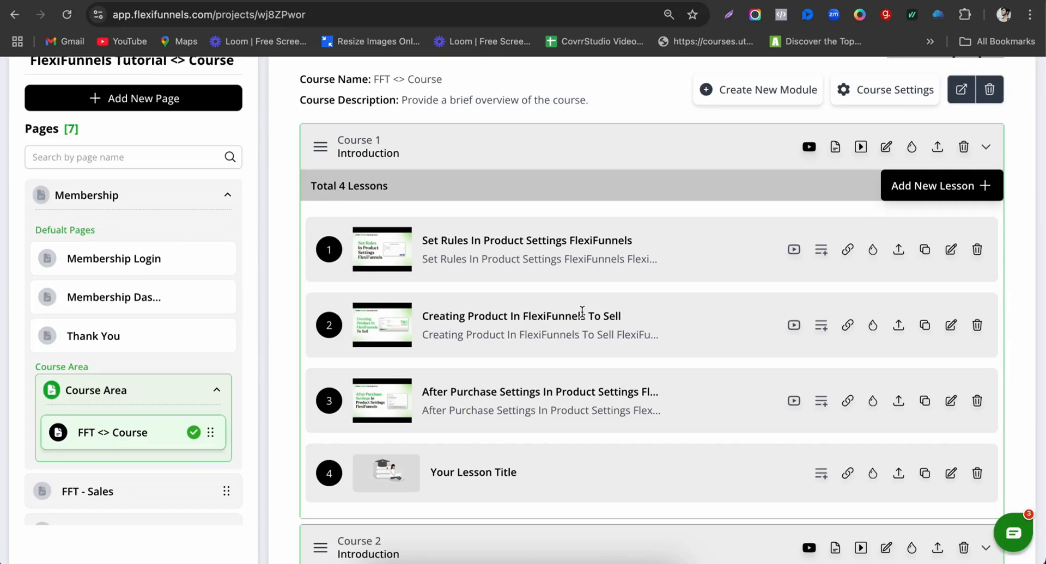
pyautogui.scroll(-2, 551, 352)
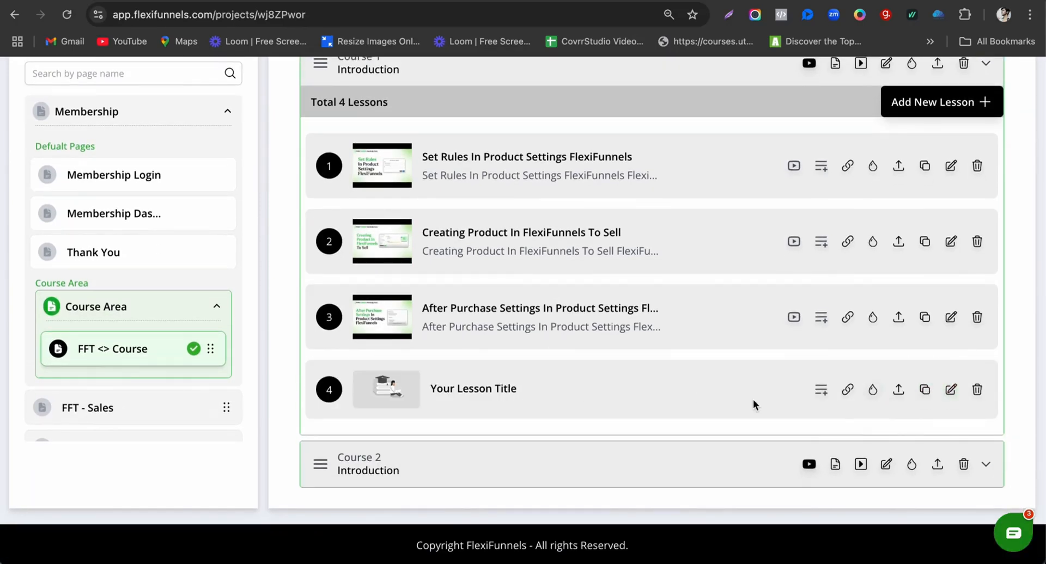
# Step: Rename lesson 4 of Course 1 to 'Content Lesson'
pyautogui.click(951, 390)
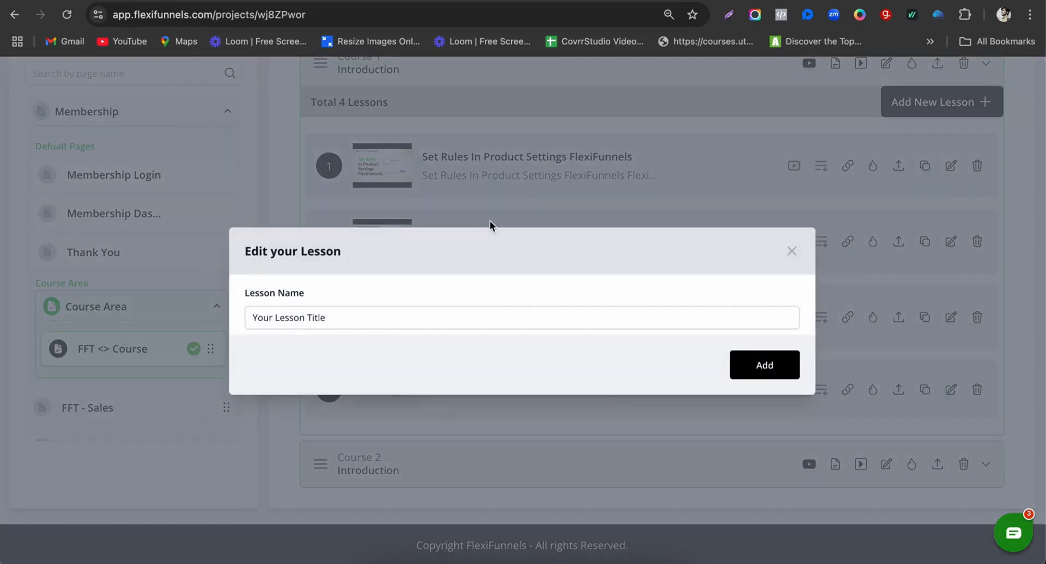
pyautogui.tripleClick(452, 313)
pyautogui.write('Con')
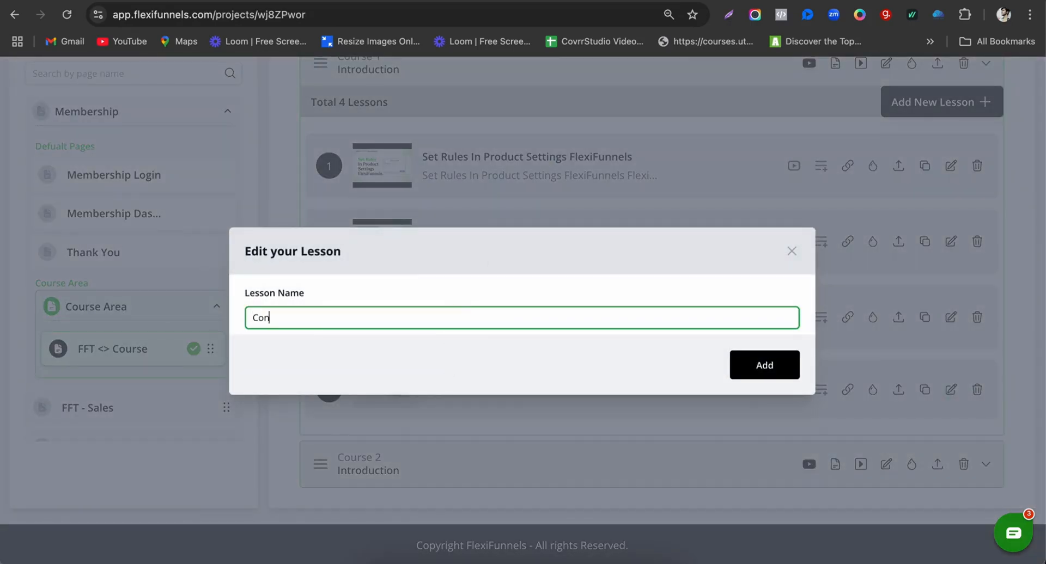
pyautogui.write('tent Lesson')
pyautogui.click(768, 366)
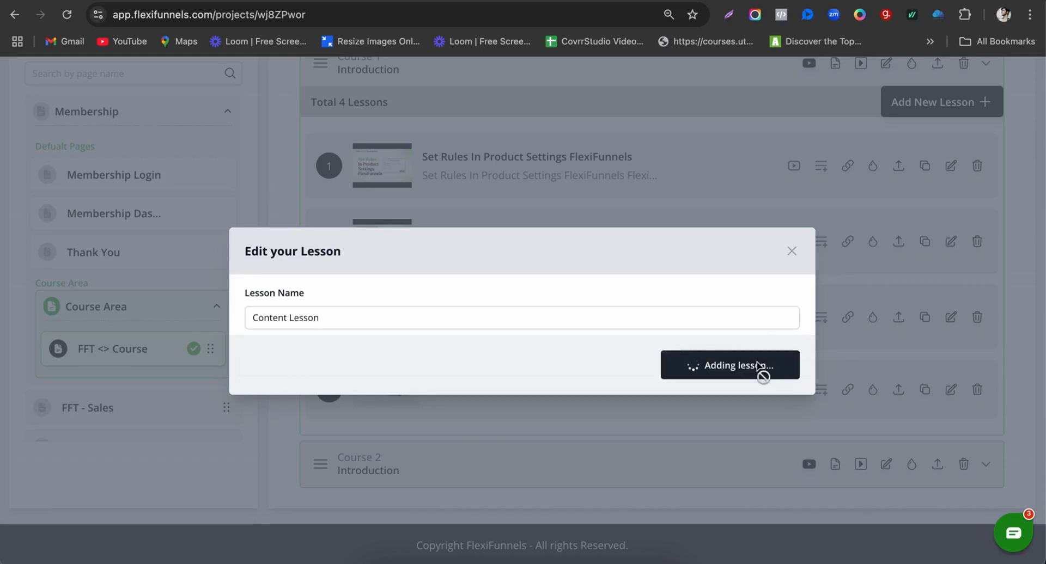
pyautogui.scroll(2, 532, 321)
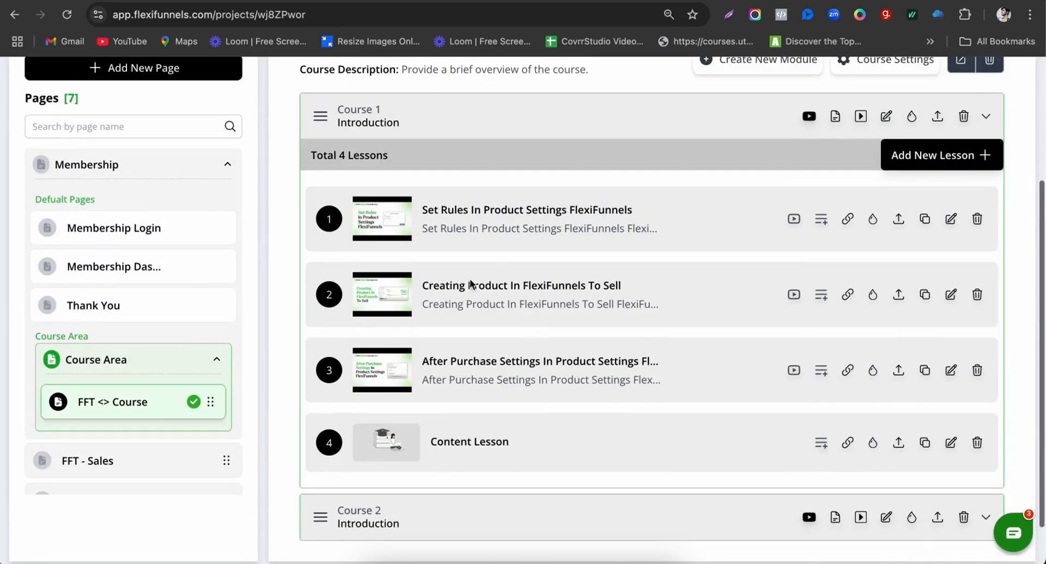
pyautogui.scroll(-1, 592, 385)
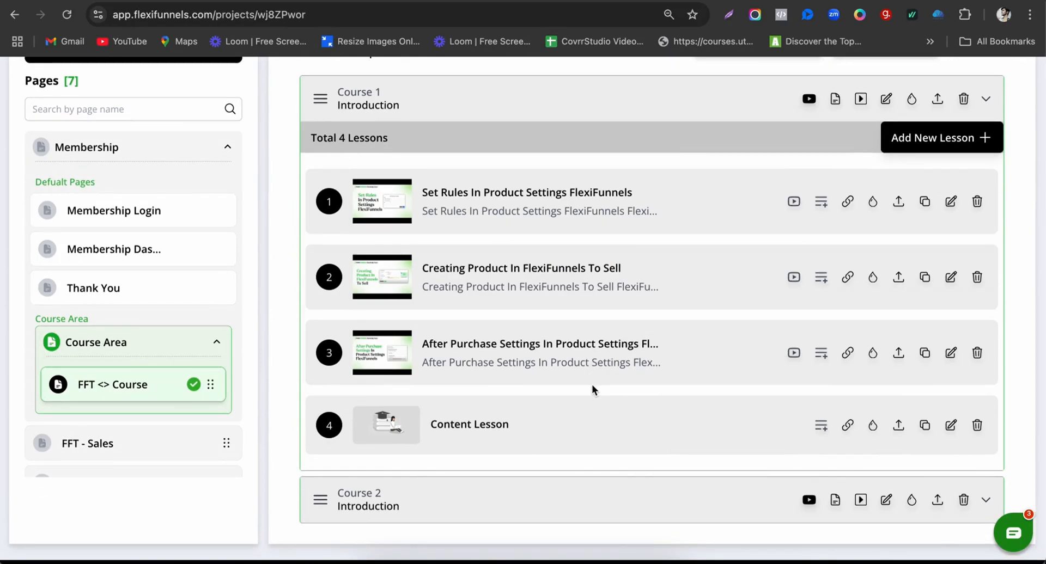
pyautogui.scroll(4, 592, 384)
pyautogui.scroll(-5, 592, 384)
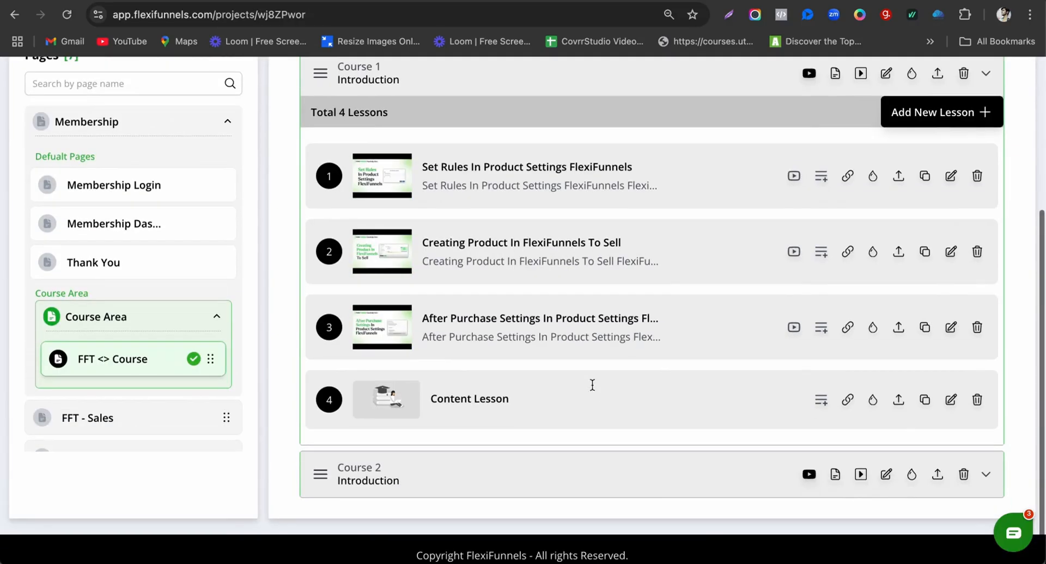
pyautogui.scroll(8, 875, 313)
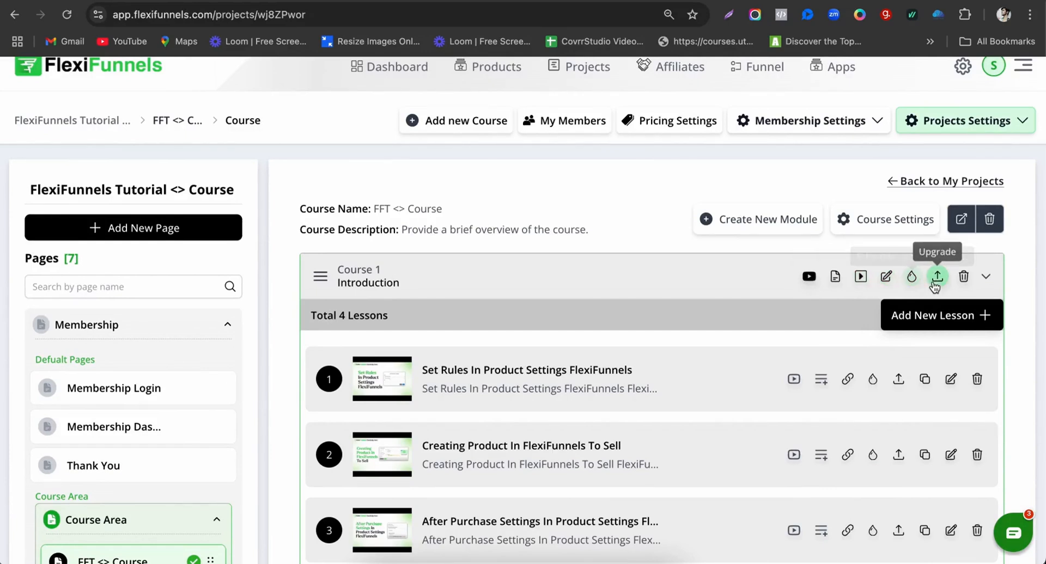
pyautogui.click(912, 278)
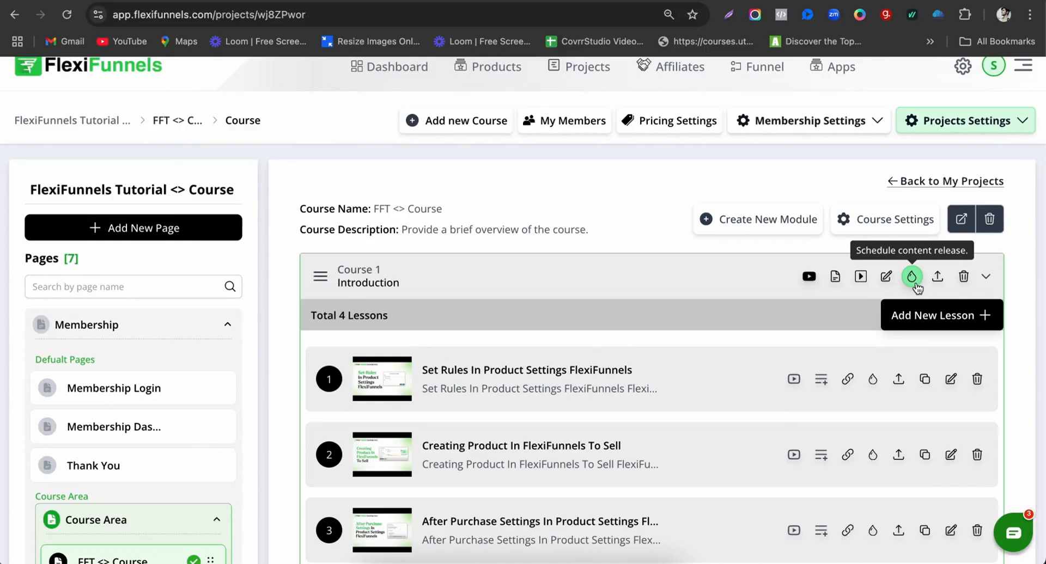
pyautogui.scroll(-3, 706, 354)
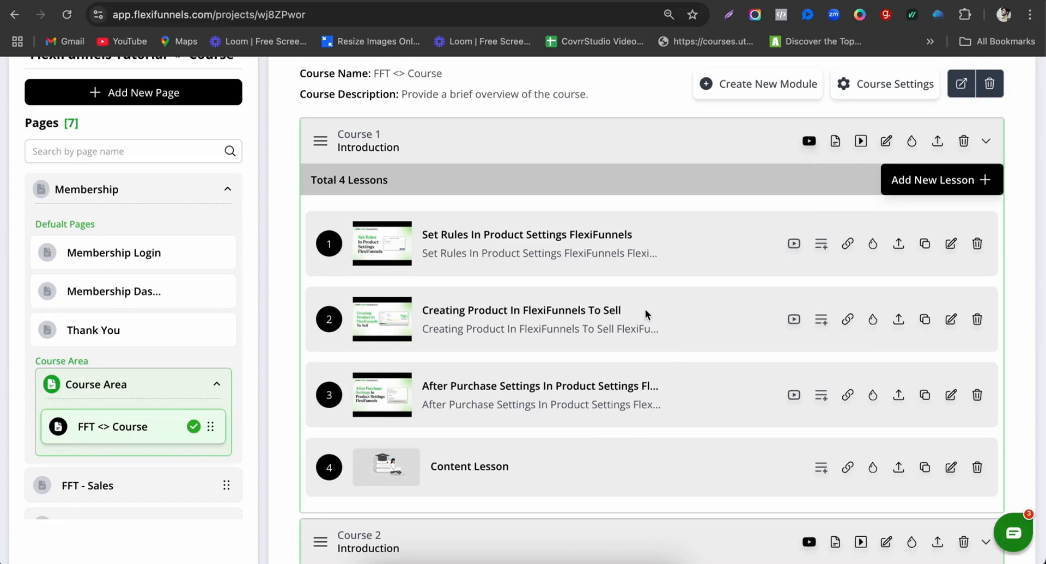
pyautogui.scroll(5, 645, 308)
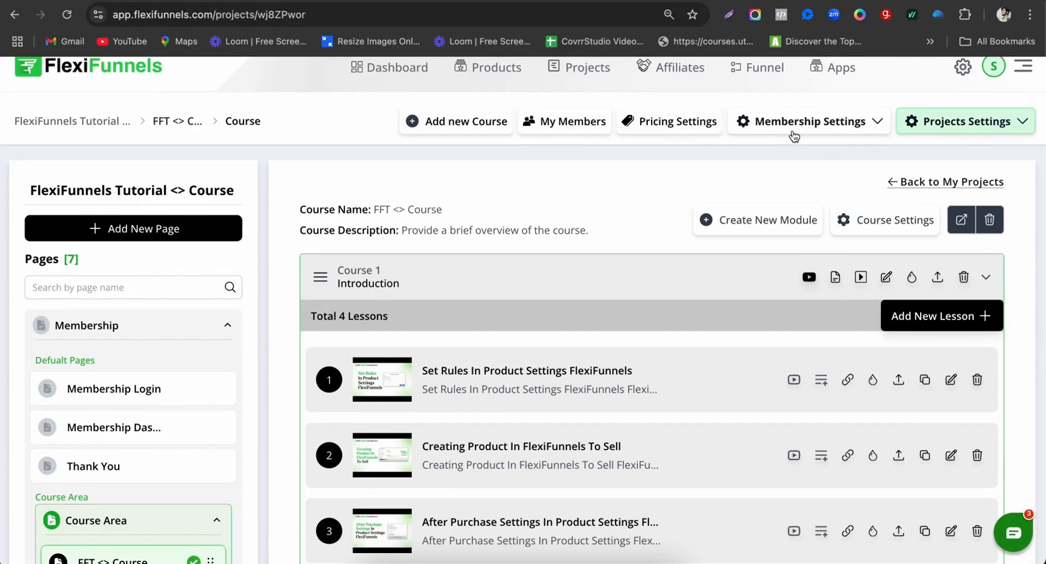
pyautogui.click(687, 121)
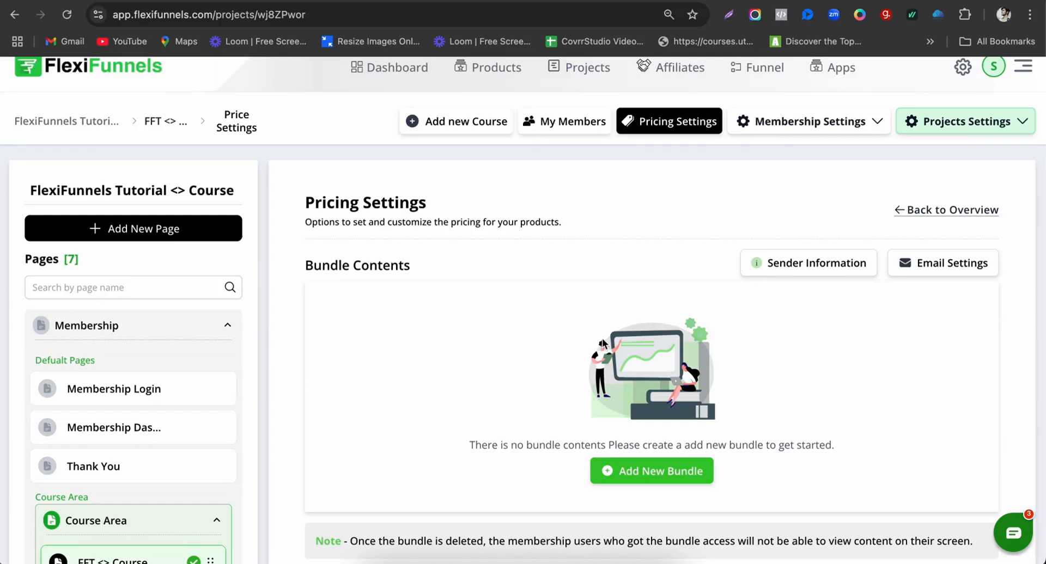
# Step: Create a new pricing bundle and name it 'FFT Bundle 1'
pyautogui.moveTo(300, 271); pyautogui.dragTo(449, 272)
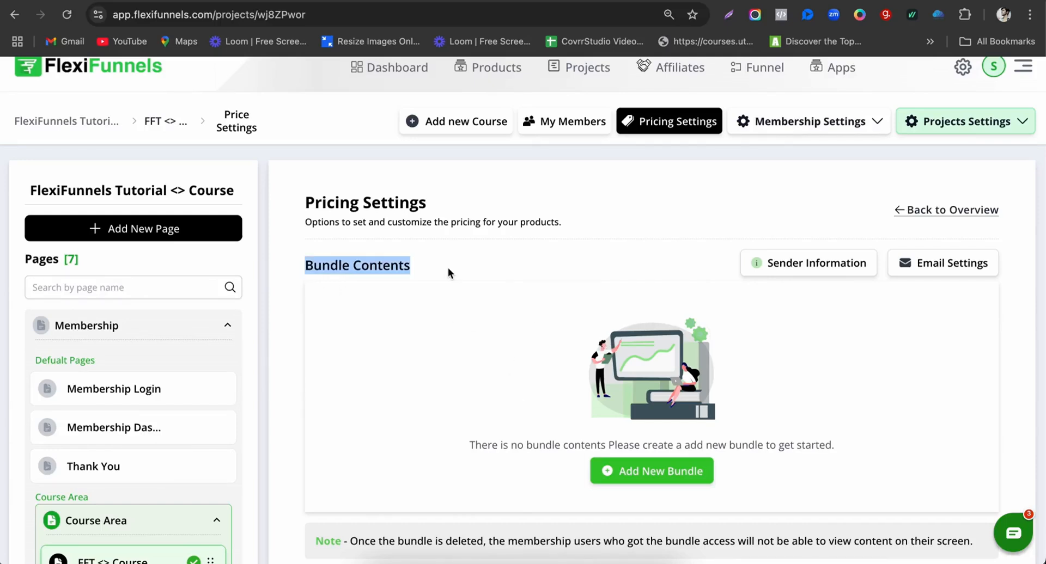
pyautogui.click(665, 485)
pyautogui.click(497, 334)
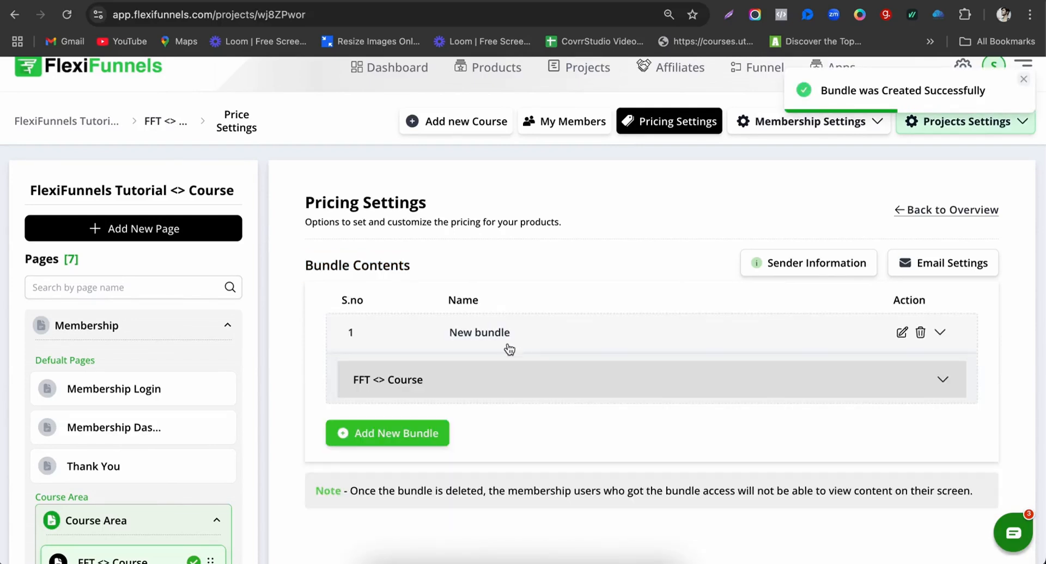
pyautogui.click(902, 332)
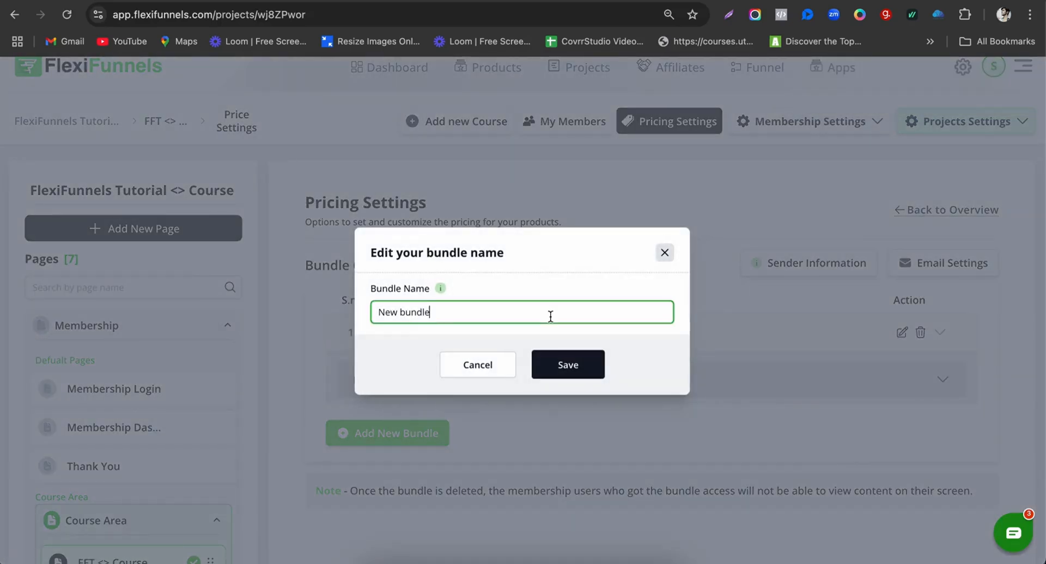
pyautogui.tripleClick(551, 317)
pyautogui.write('FFT Bundle')
pyautogui.click(585, 364)
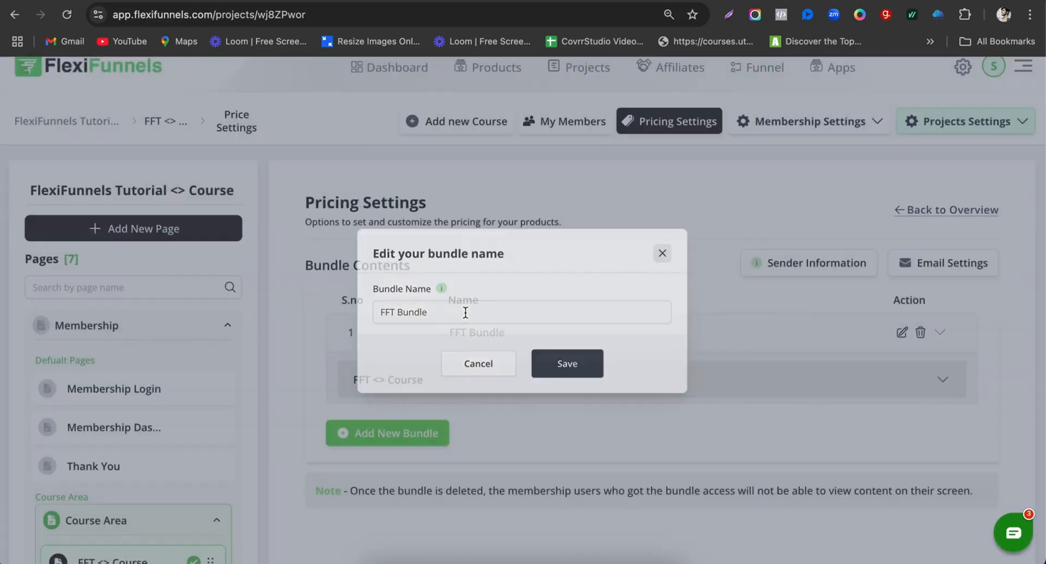
pyautogui.click(901, 339)
pyautogui.click(542, 313)
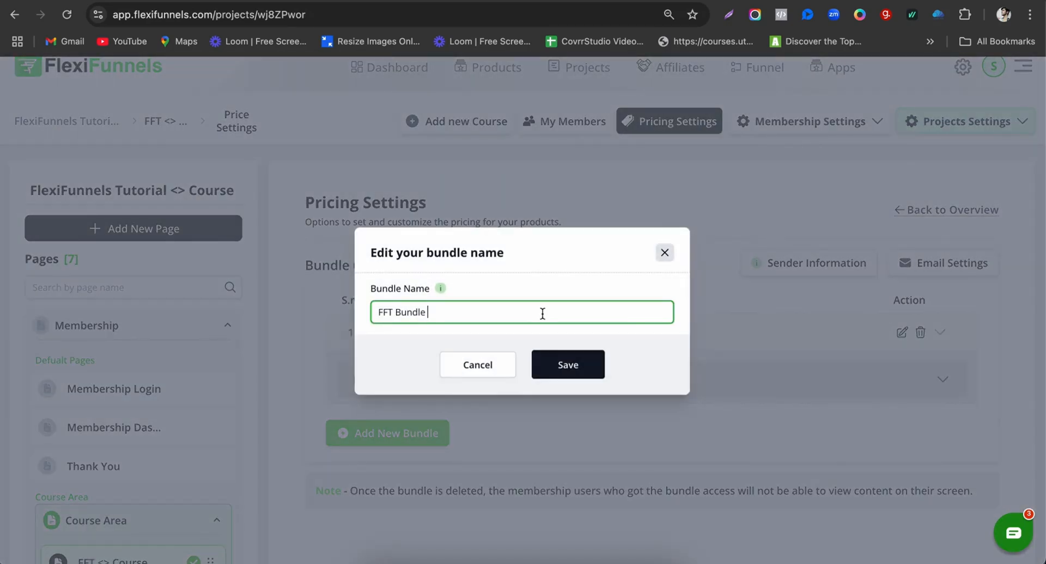
pyautogui.click(585, 374)
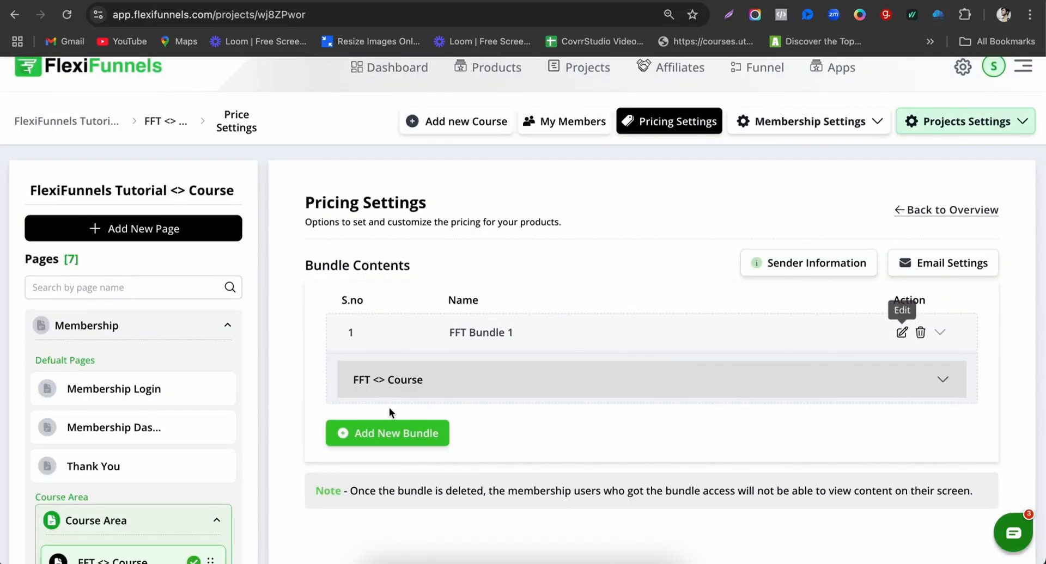
# Step: Give FFT Bundle 1 Course 1 without After Purchase Settings and Content Lesson, then add a second bundle
pyautogui.click(949, 387)
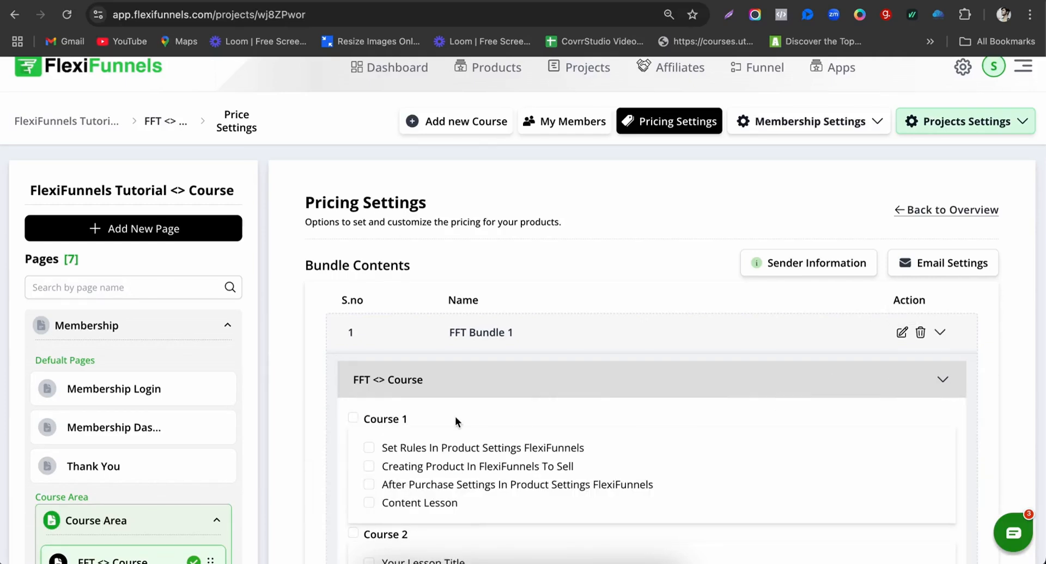
pyautogui.scroll(-3, 455, 416)
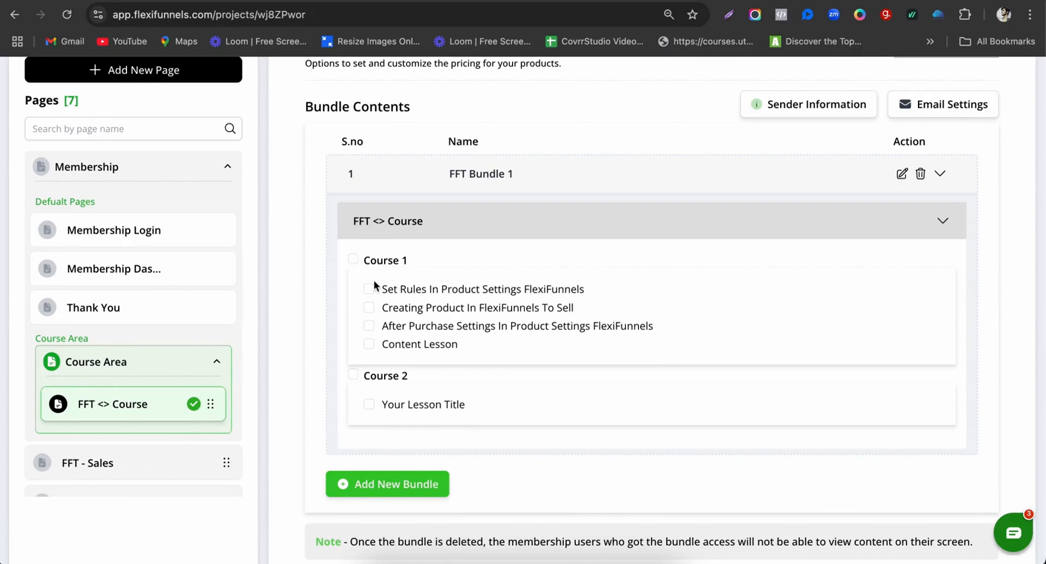
pyautogui.click(354, 261)
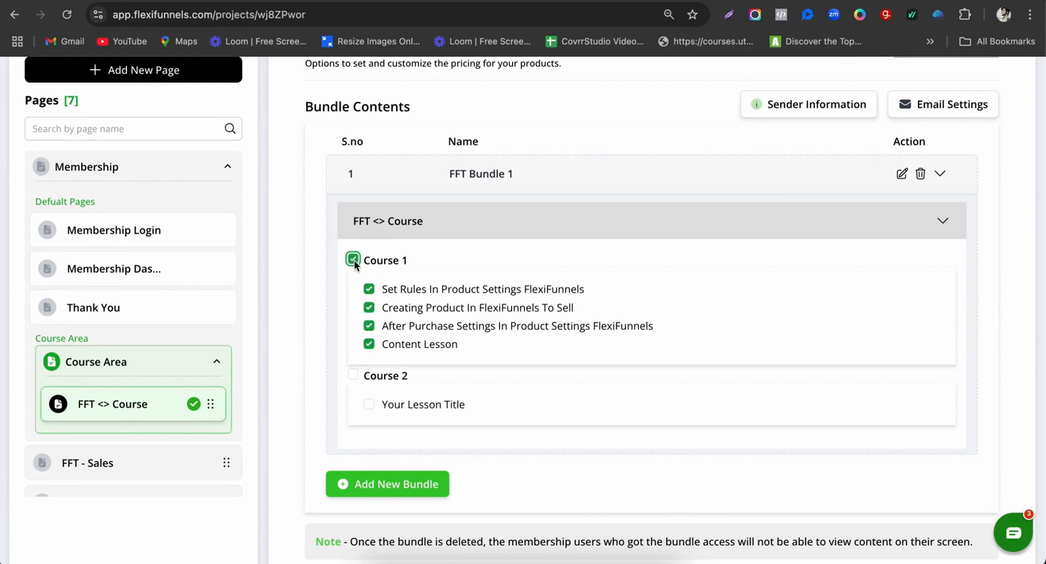
pyautogui.click(369, 326)
pyautogui.click(370, 346)
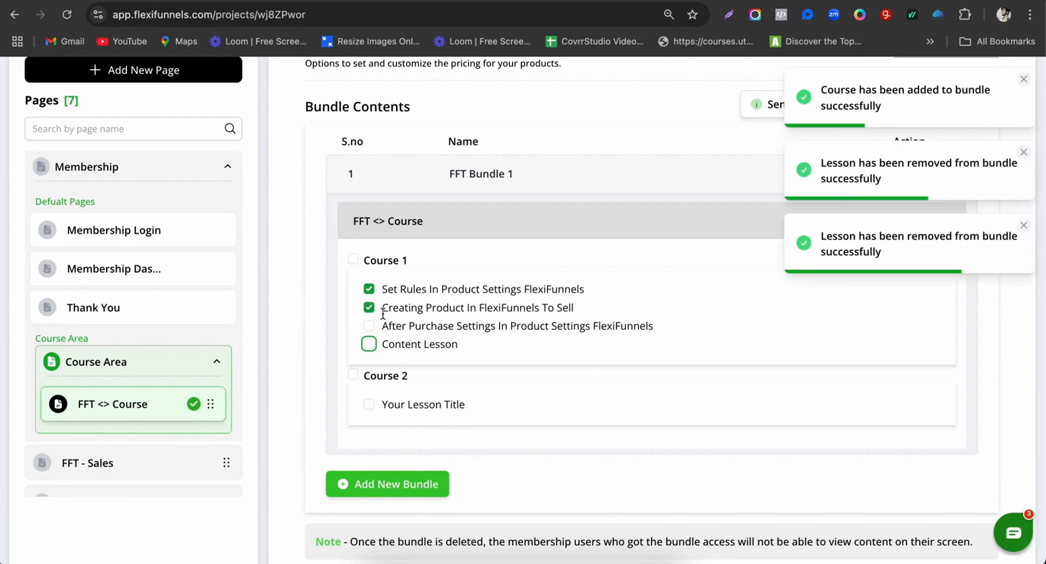
pyautogui.click(428, 473)
pyautogui.scroll(-3, 502, 436)
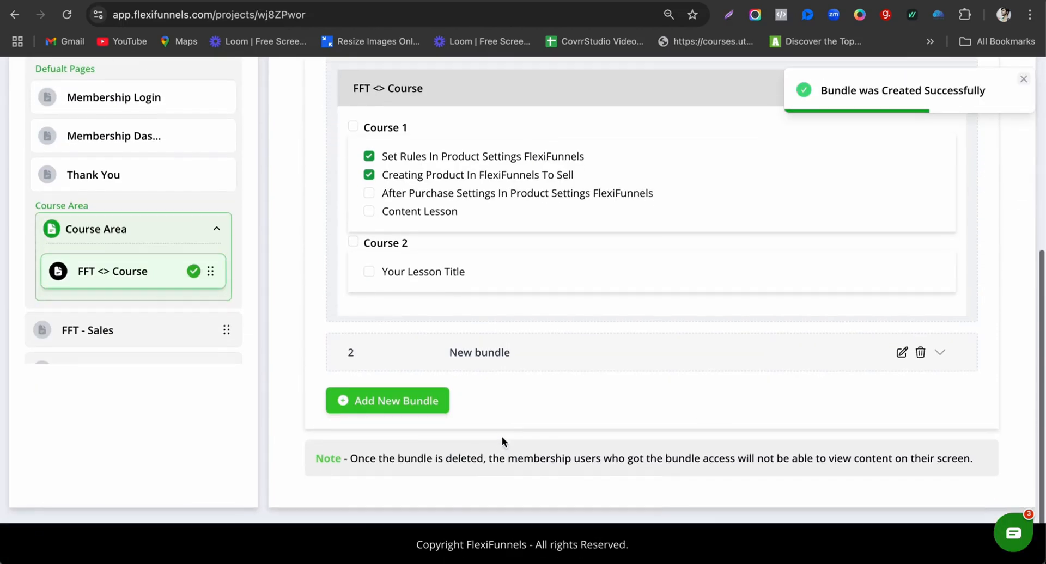
# Step: Rename the second bundle to 'FFT Bundle 2'
pyautogui.click(902, 353)
pyautogui.click(493, 309)
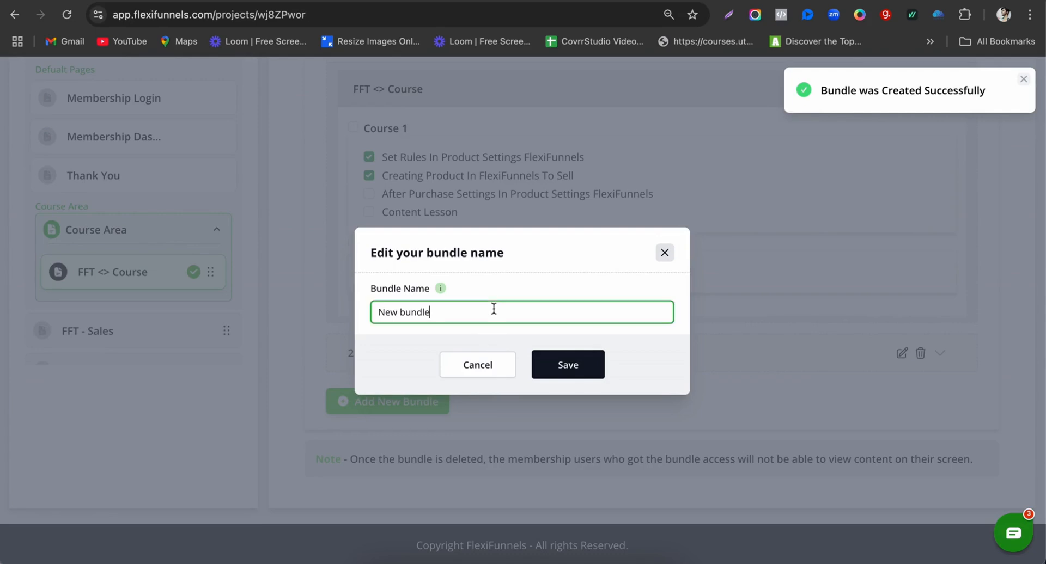
pyautogui.write('F')
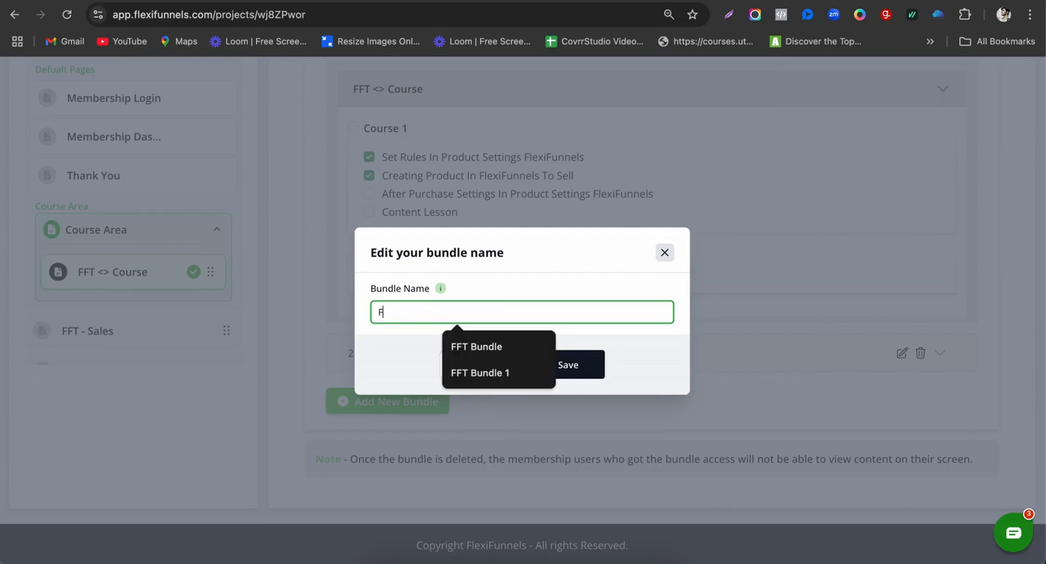
pyautogui.write('FT Bundle 2')
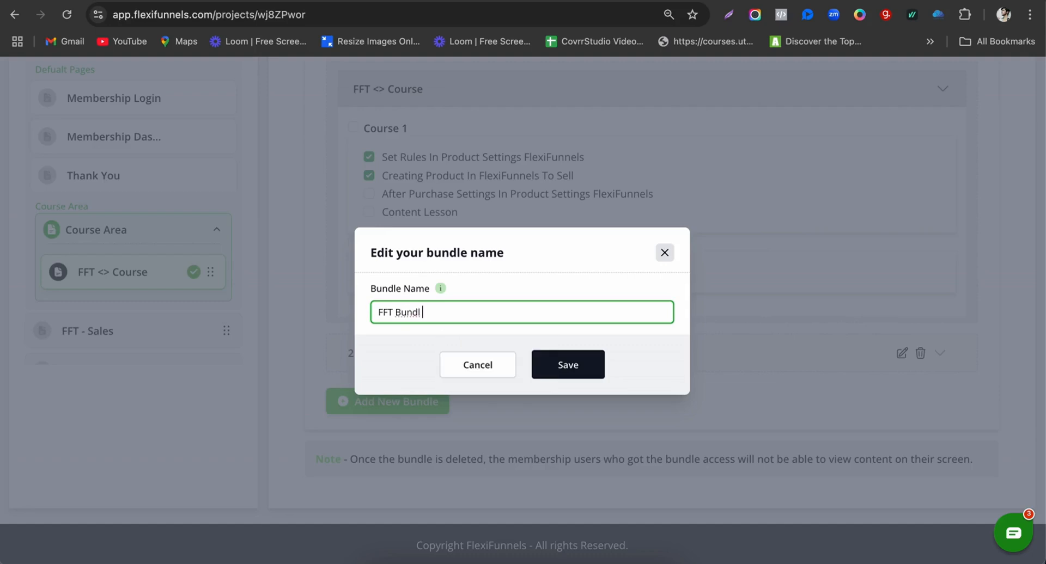
pyautogui.click(565, 374)
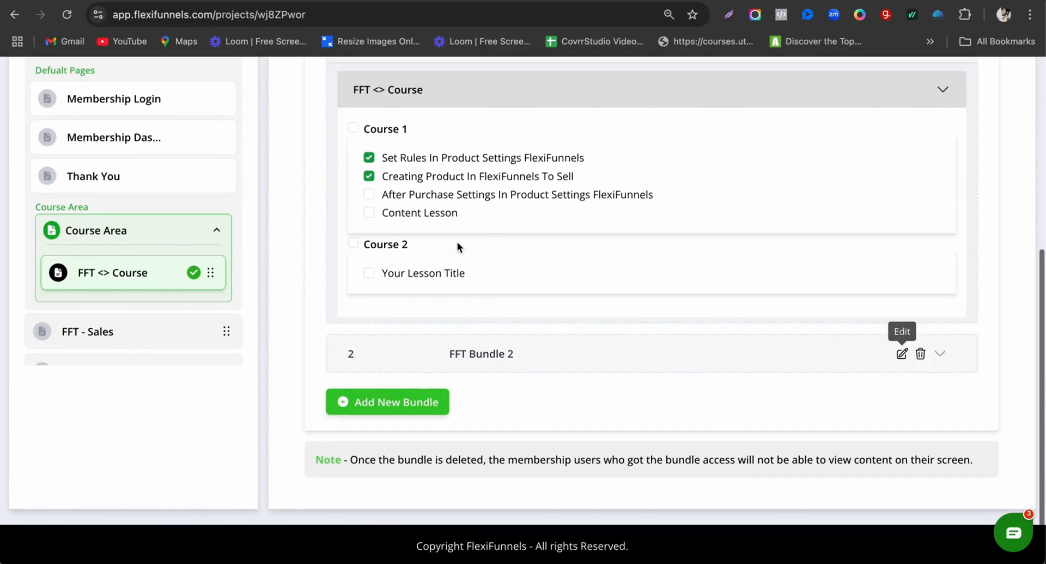
pyautogui.scroll(1, 414, 213)
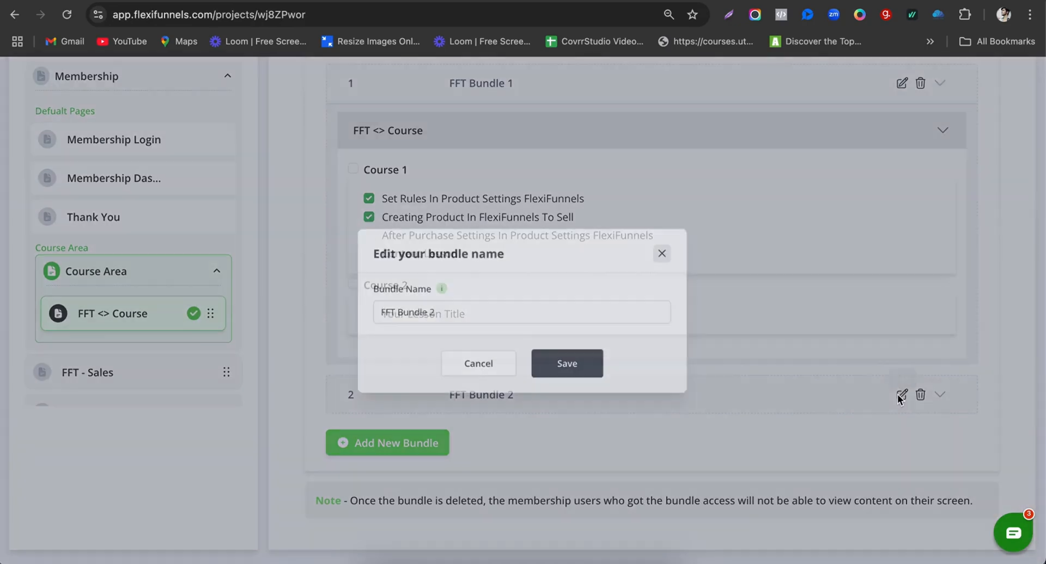
pyautogui.click(902, 394)
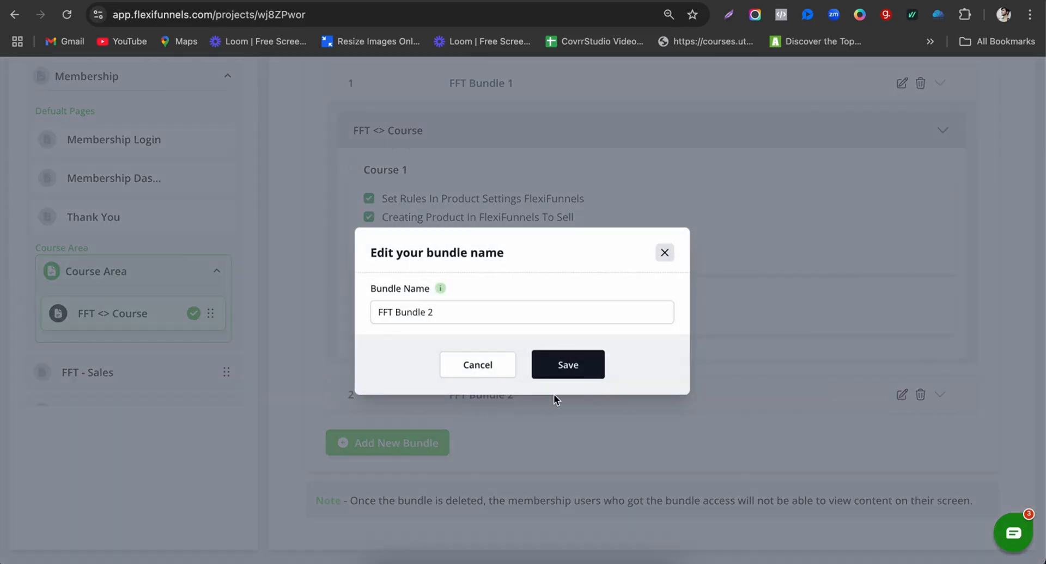
pyautogui.click(506, 366)
# Step: Tick only the After Purchase Settings and Content Lesson lessons of Course 1 in FFT Bundle 2
pyautogui.click(943, 396)
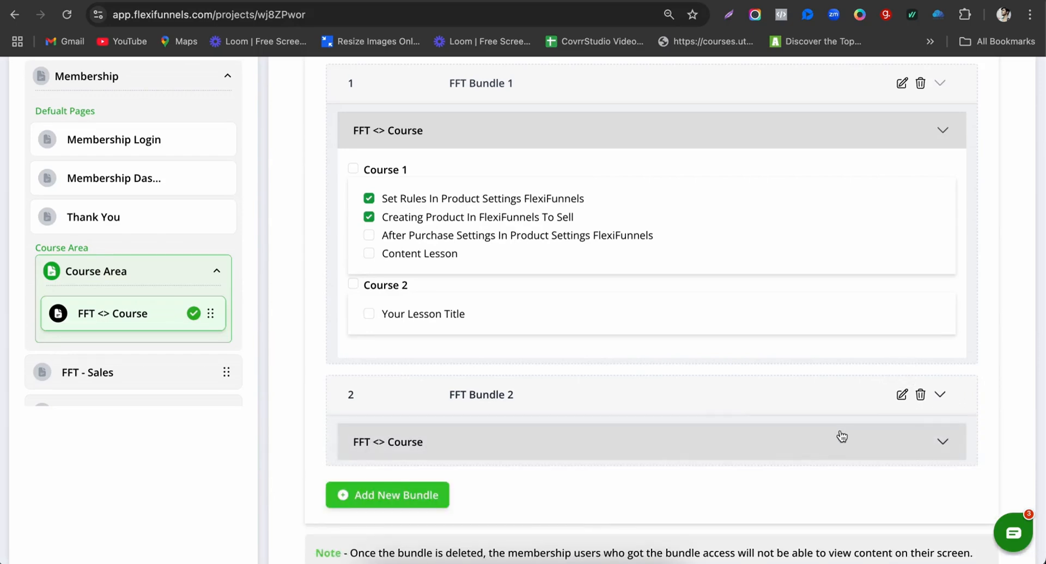
pyautogui.click(943, 442)
pyautogui.scroll(-5, 552, 422)
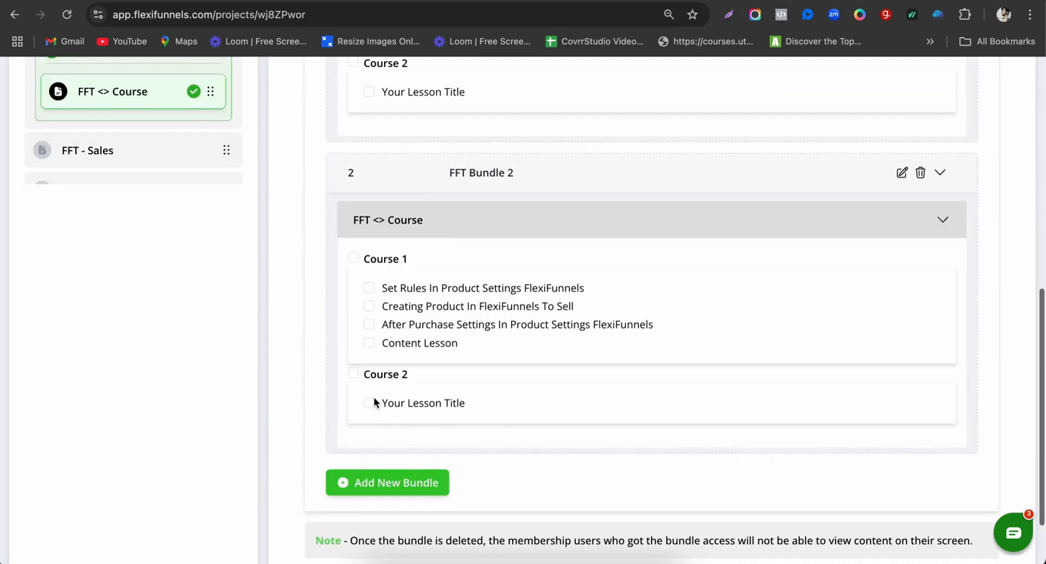
pyautogui.click(353, 258)
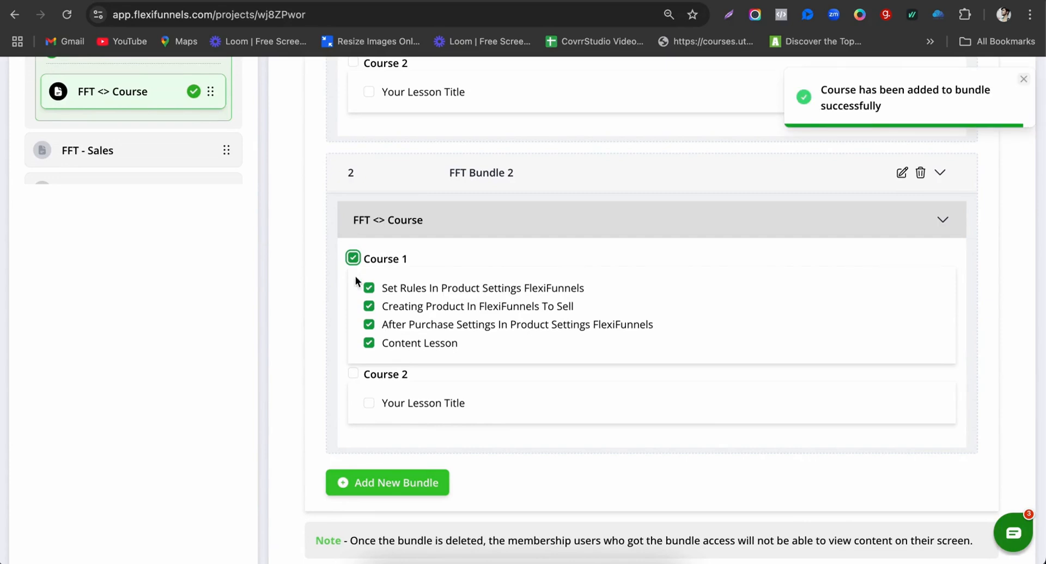
pyautogui.click(353, 258)
pyautogui.click(370, 325)
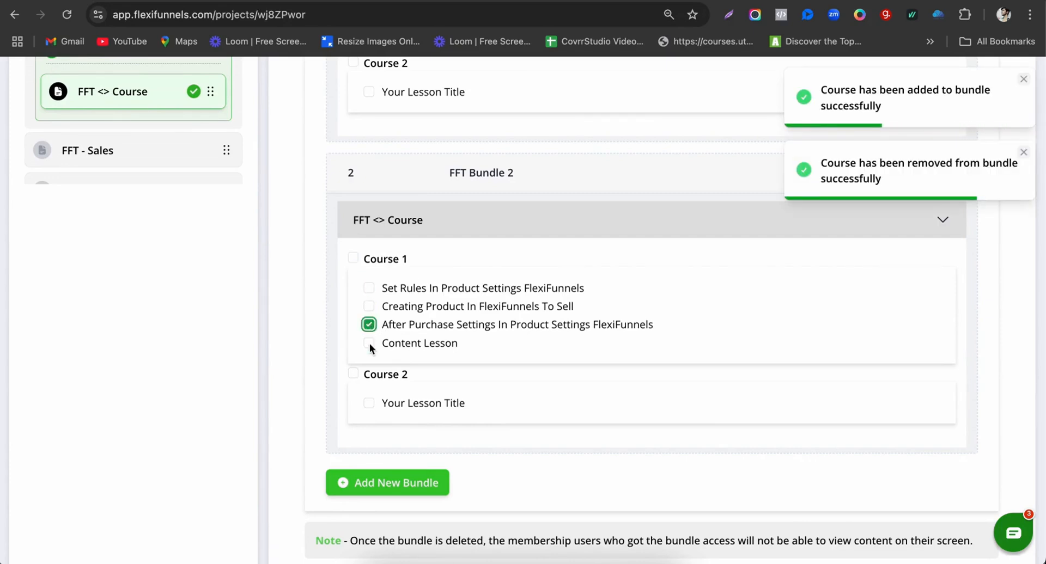
pyautogui.click(369, 343)
pyautogui.scroll(5, 431, 362)
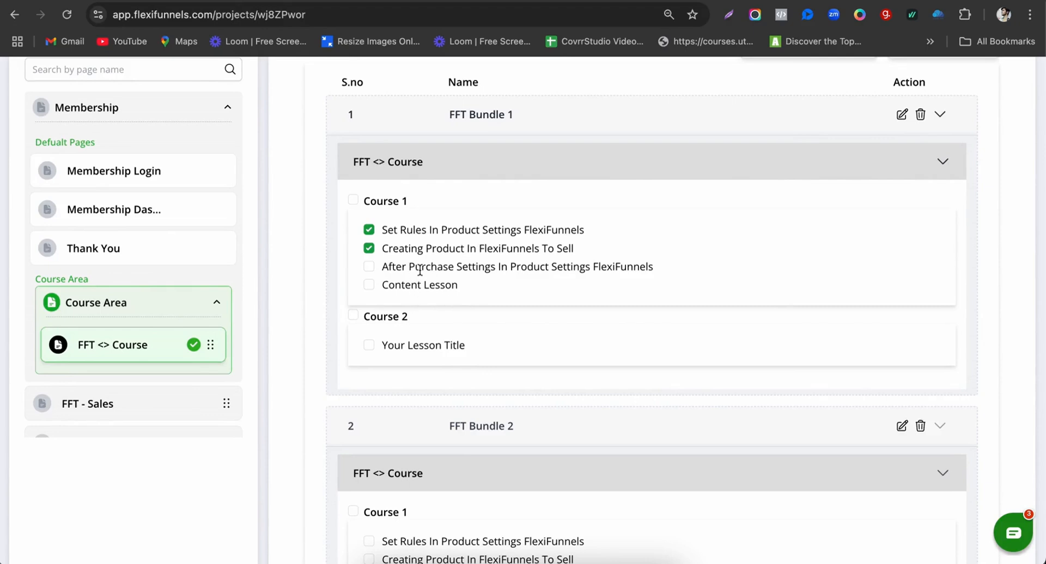
pyautogui.scroll(-2, 442, 360)
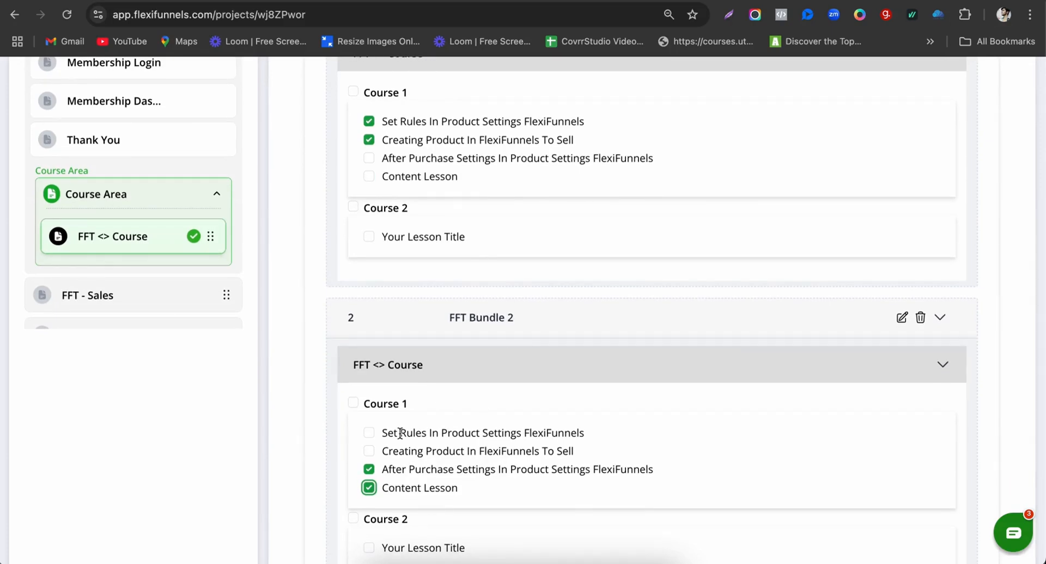
pyautogui.scroll(-1, 406, 431)
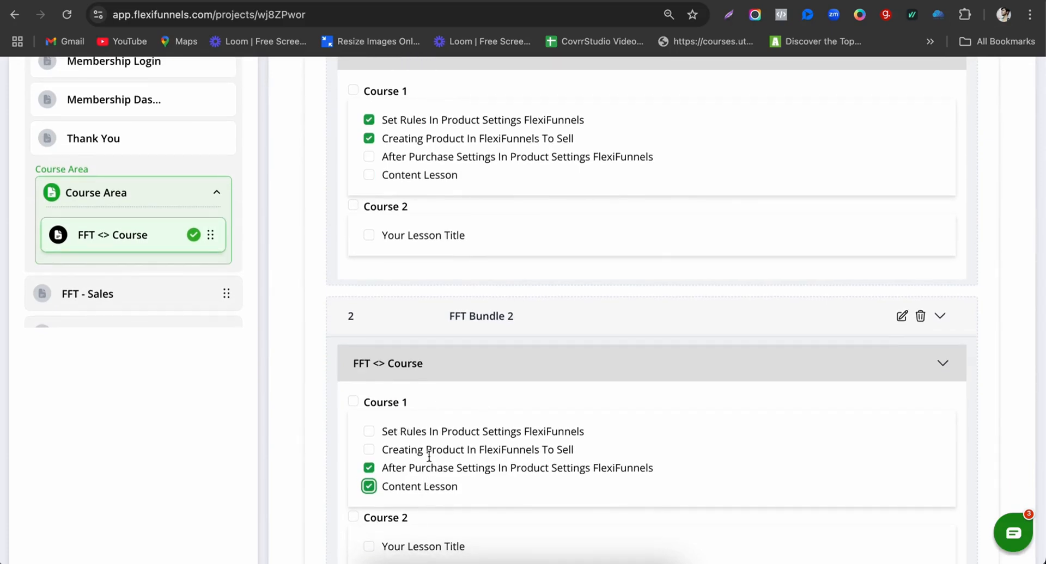
pyautogui.scroll(6, 548, 418)
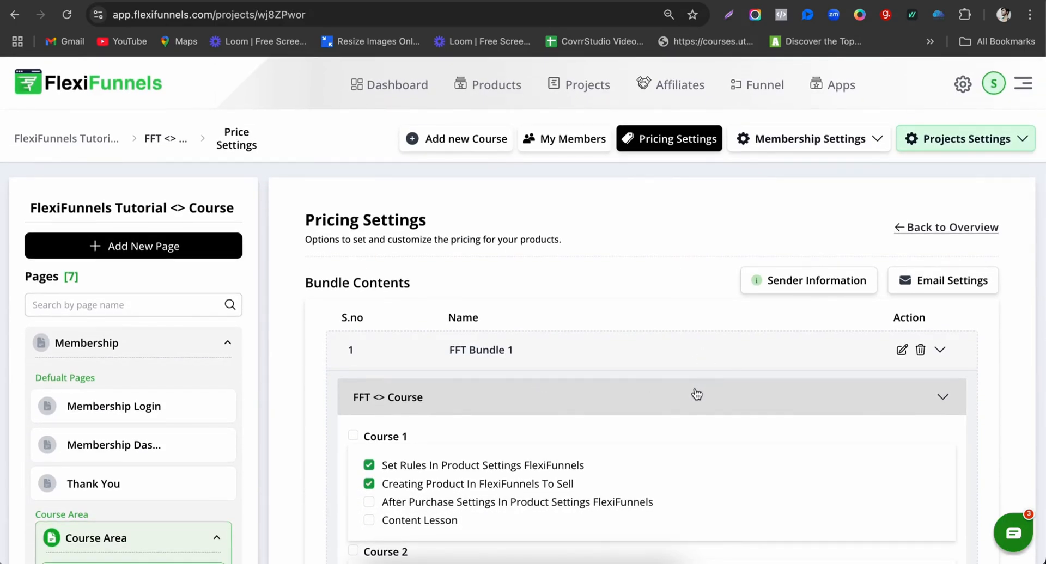
# Step: Enter 'FlexiFunnels' as the Sender Name in Sender Information
pyautogui.click(785, 297)
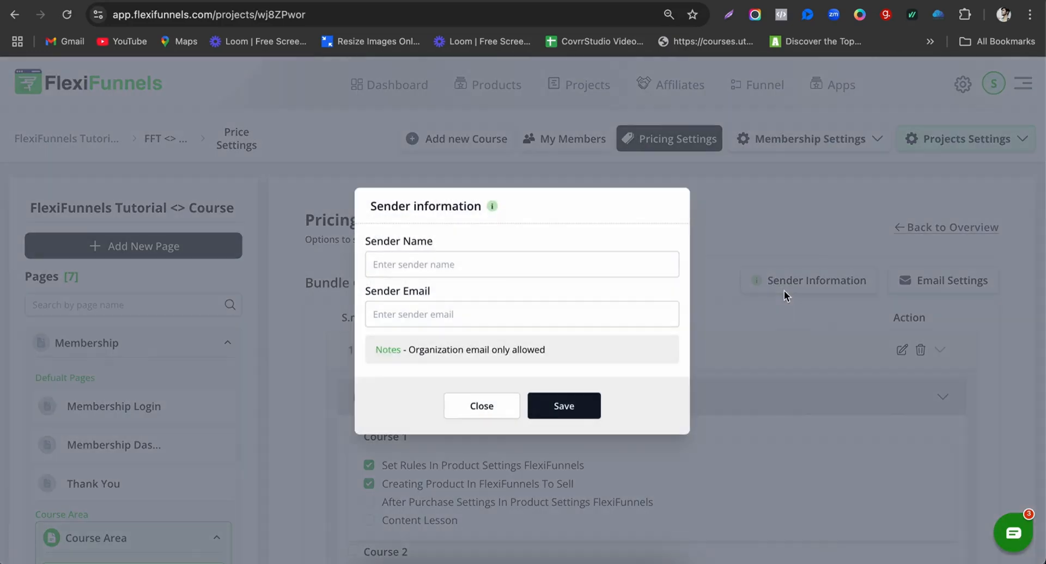
pyautogui.click(463, 263)
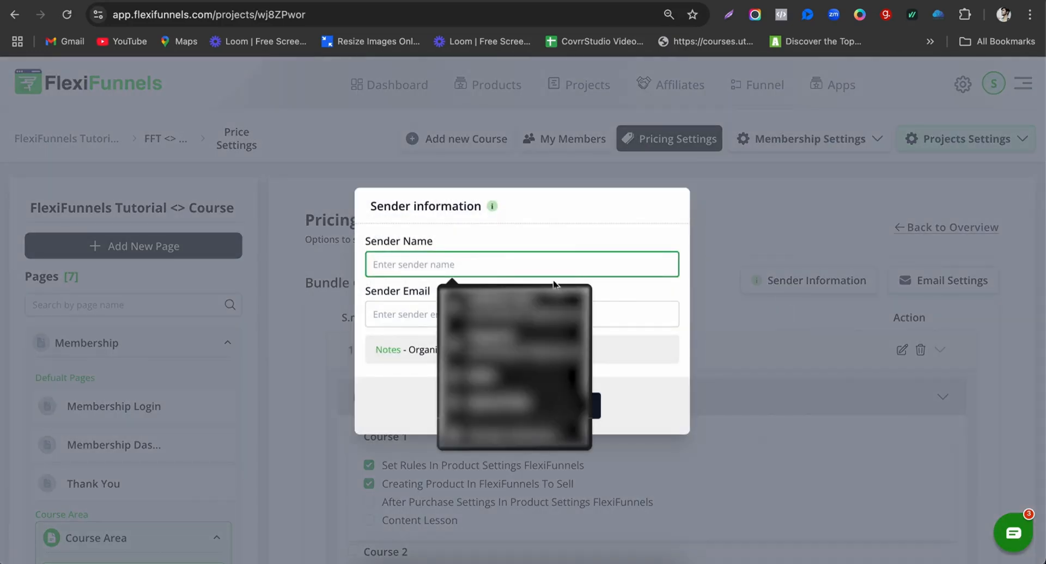
pyautogui.click(618, 305)
pyautogui.click(730, 374)
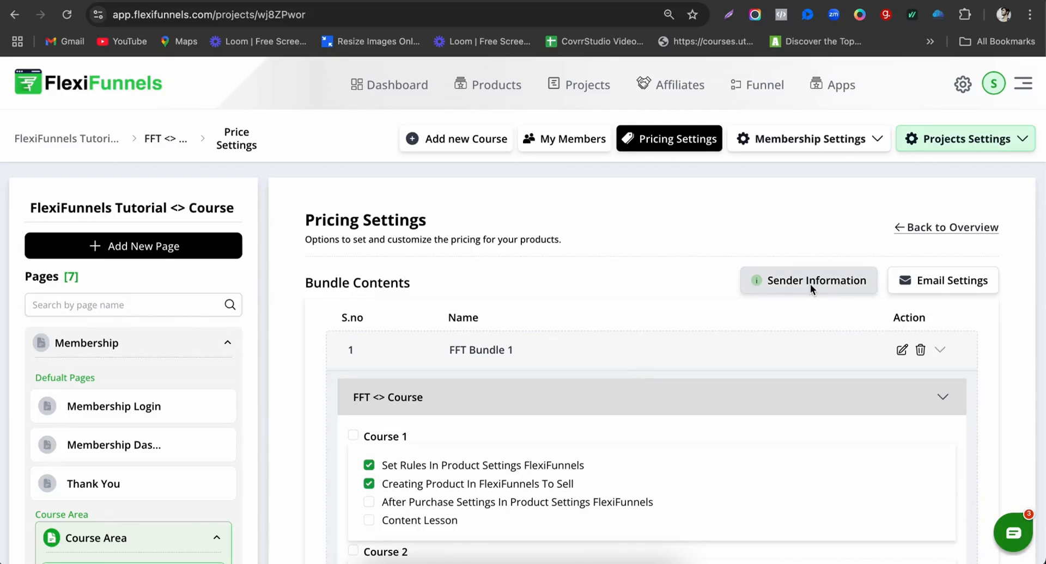
pyautogui.click(812, 286)
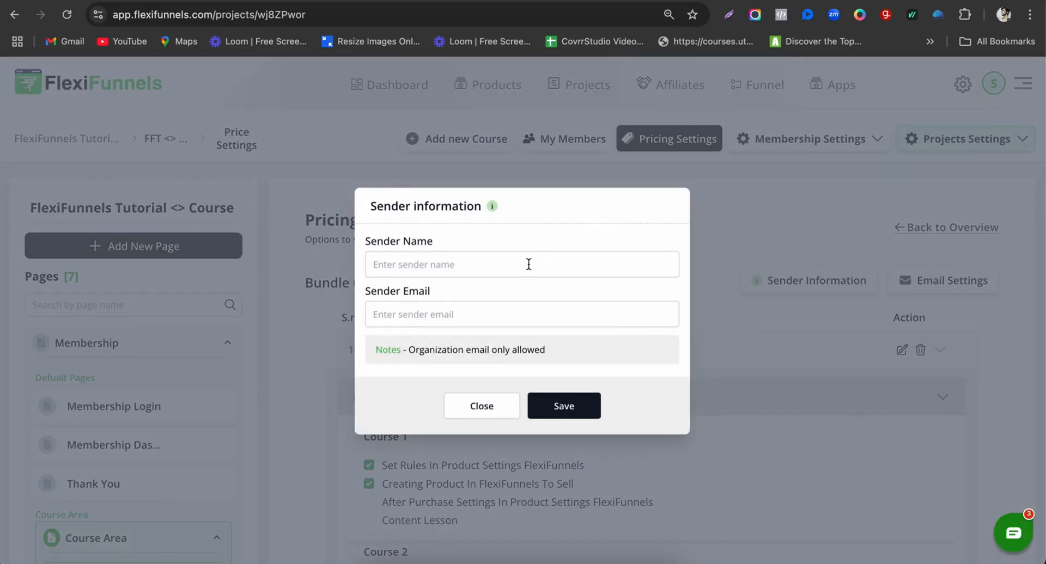
pyautogui.press('Tab')
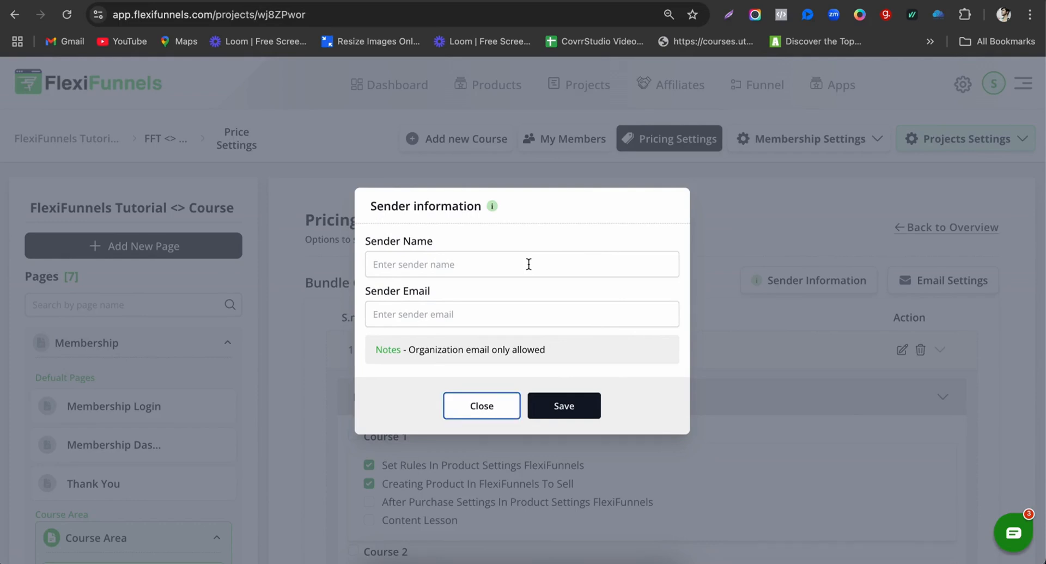
pyautogui.click(529, 264)
pyautogui.write('FlexiFunnels')
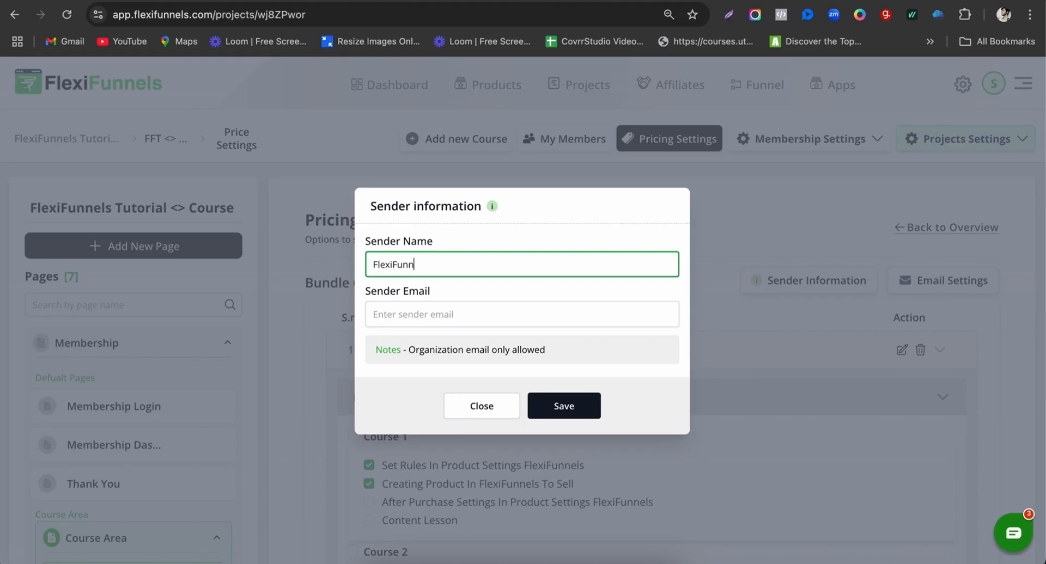
# Step: Enter the organisation's no-reply address as the Sender Email and save
pyautogui.click(473, 315)
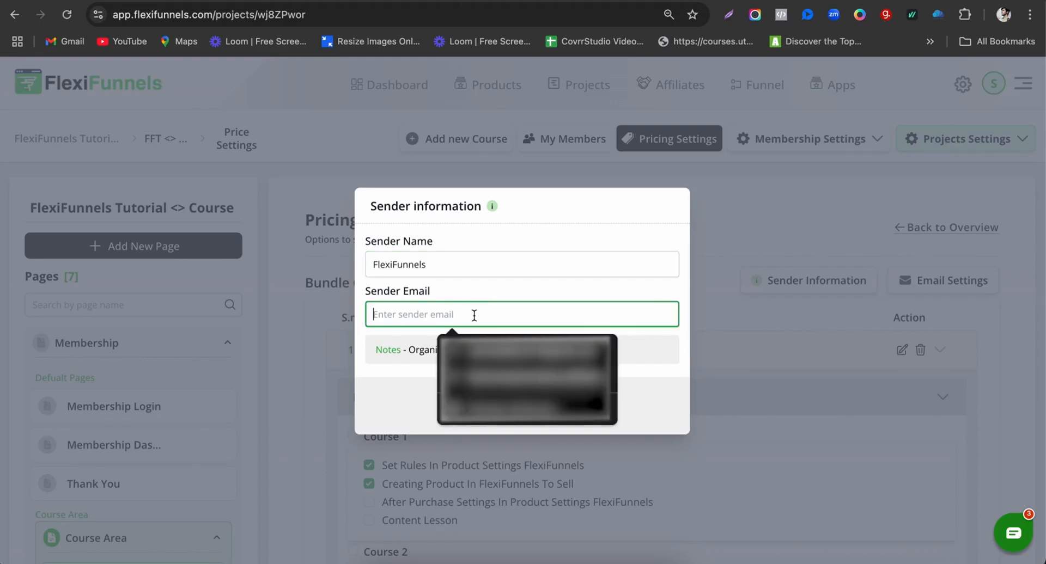
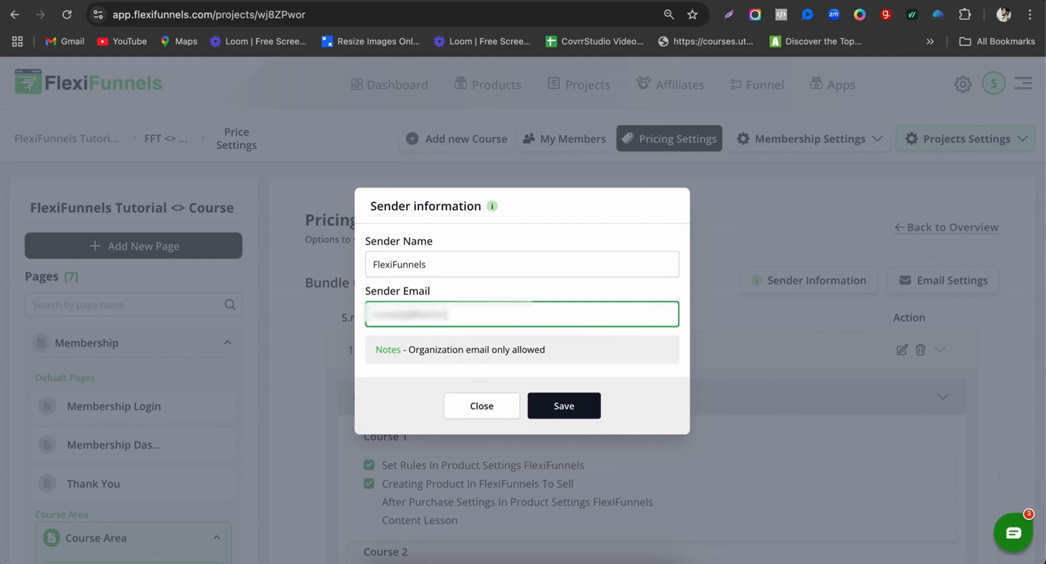
pyautogui.moveTo(416, 316); pyautogui.dragTo(509, 316)
pyautogui.click(509, 316)
pyautogui.click(557, 409)
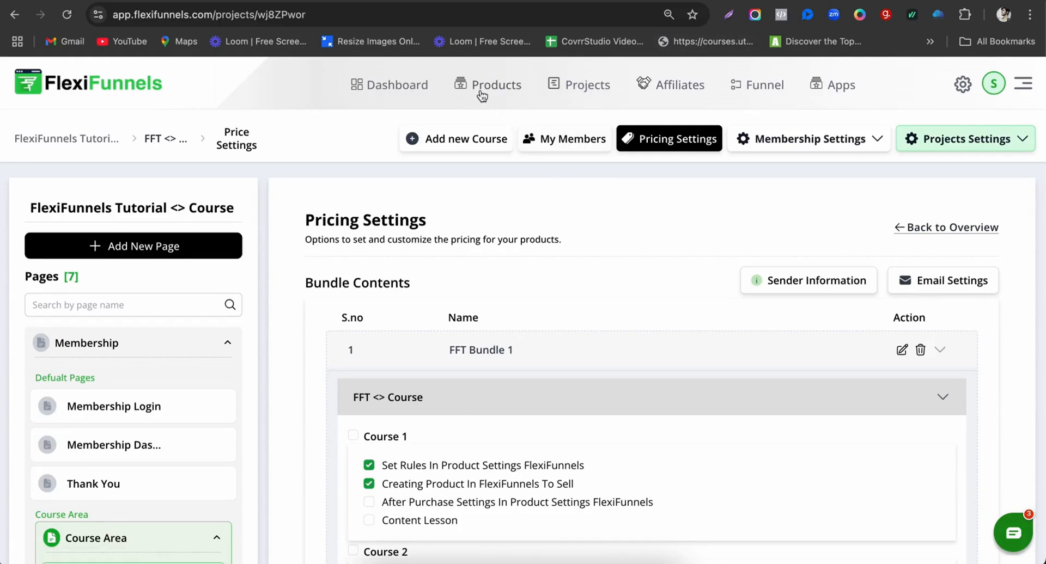
# Step: Switch to the Products page tab listing all 303 products
pyautogui.hotkey('ctrl', 'Tab')
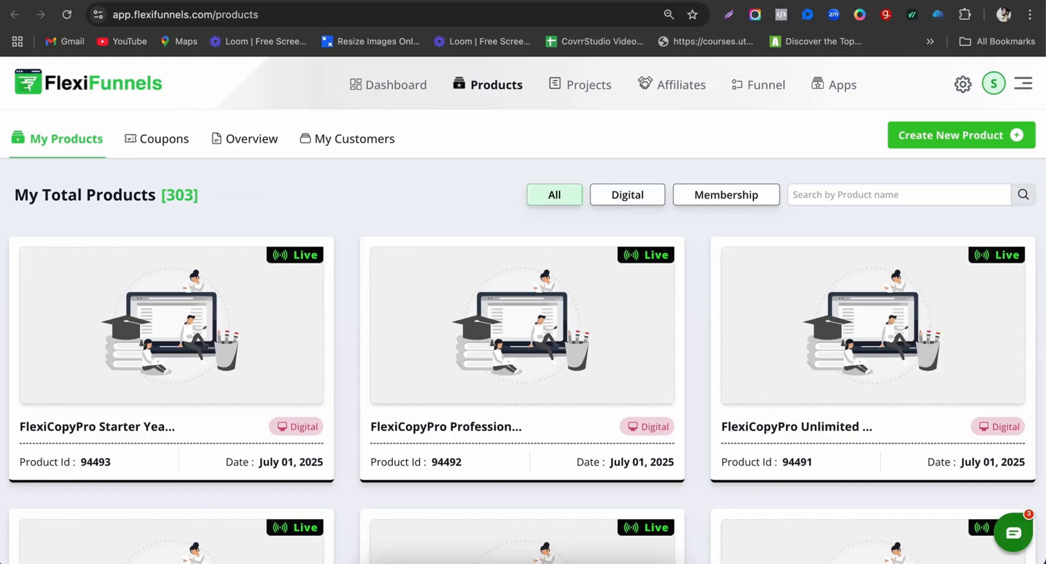
# Step: Create a new Membership product and set its title to 'FFT Course'
pyautogui.moveTo(402, 449)
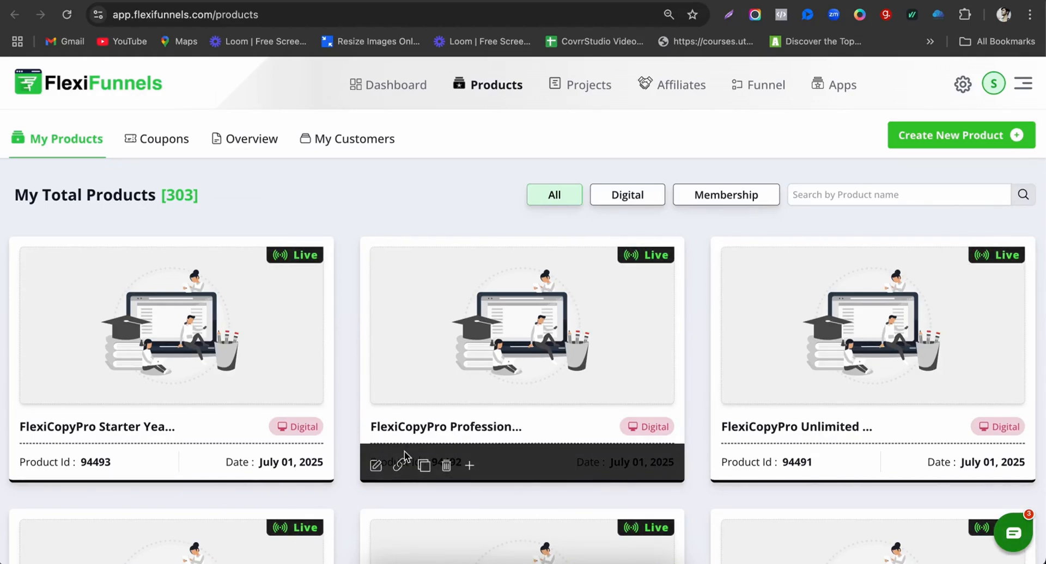
pyautogui.moveTo(889, 292)
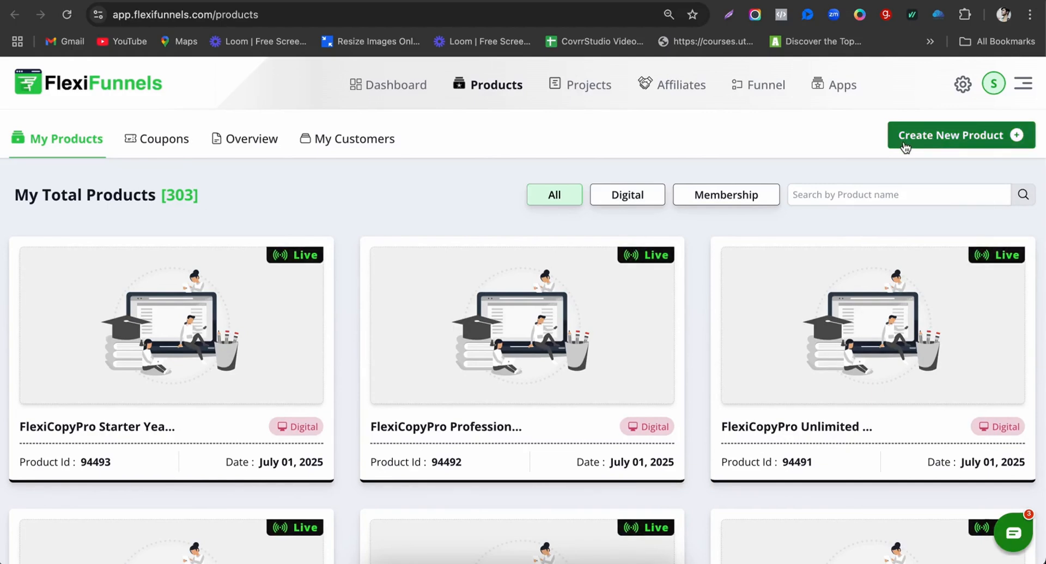
pyautogui.click(973, 142)
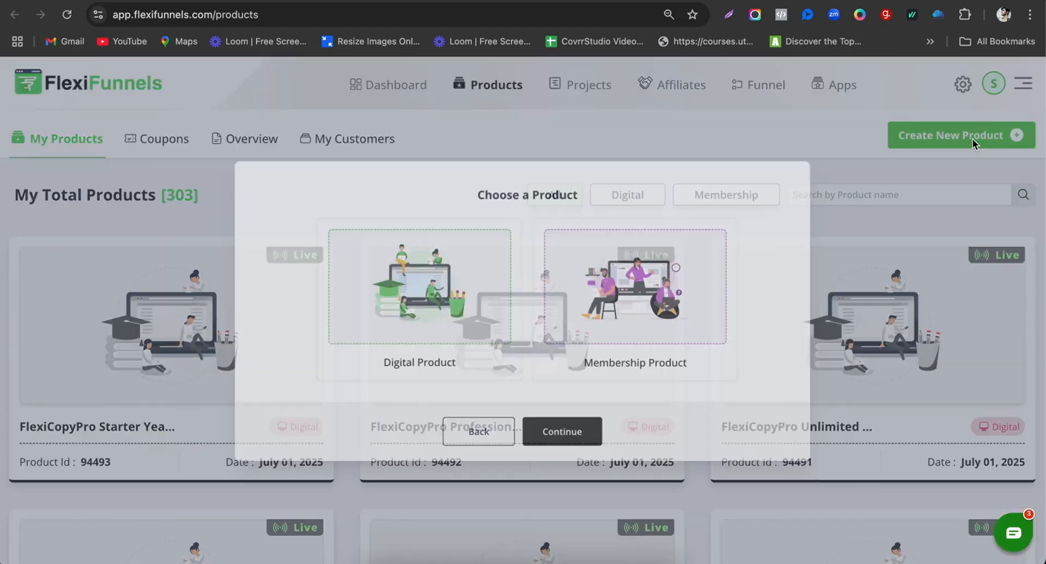
pyautogui.click(717, 306)
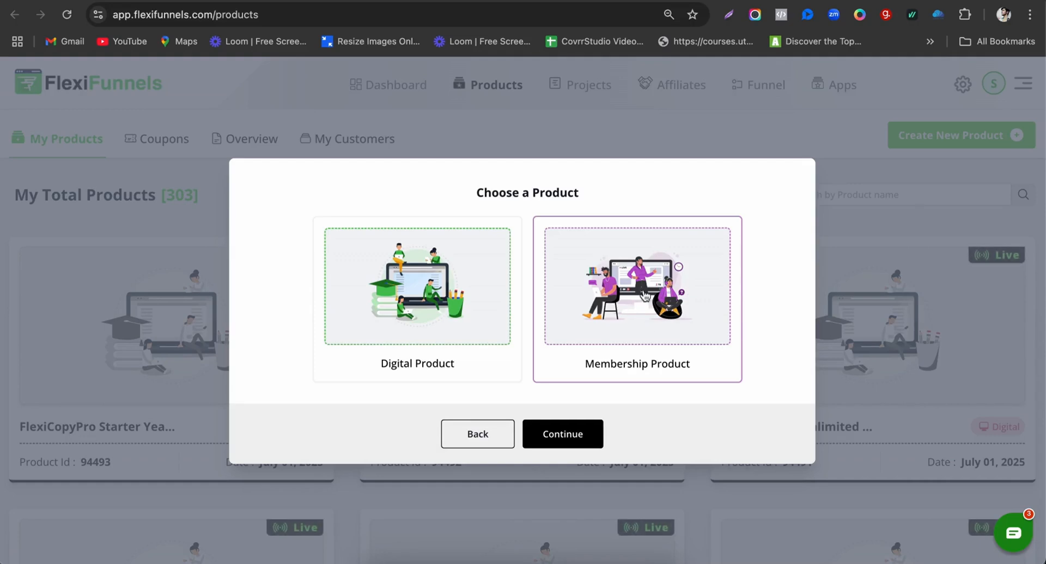
pyautogui.click(685, 307)
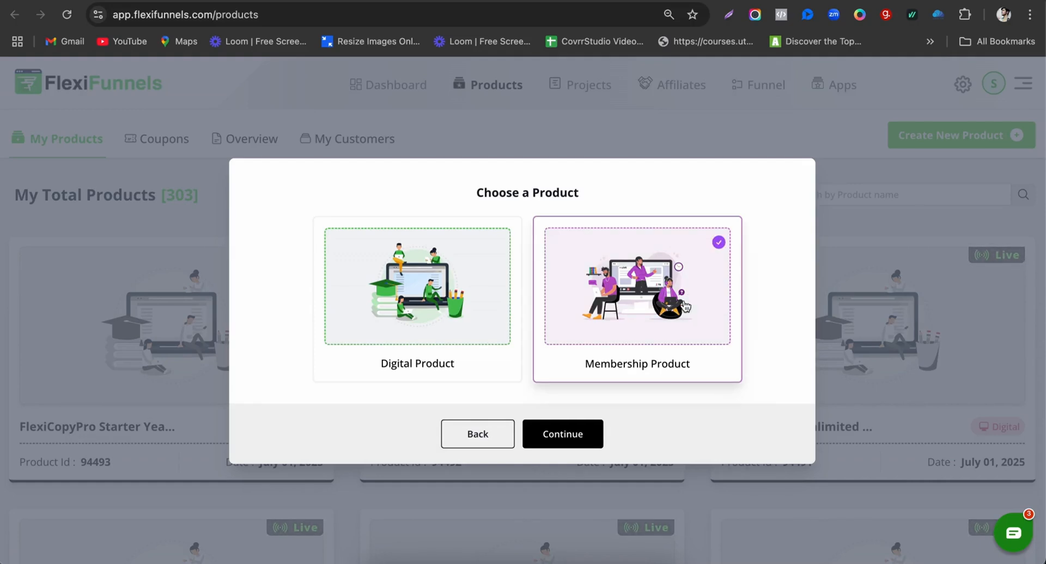
pyautogui.click(563, 434)
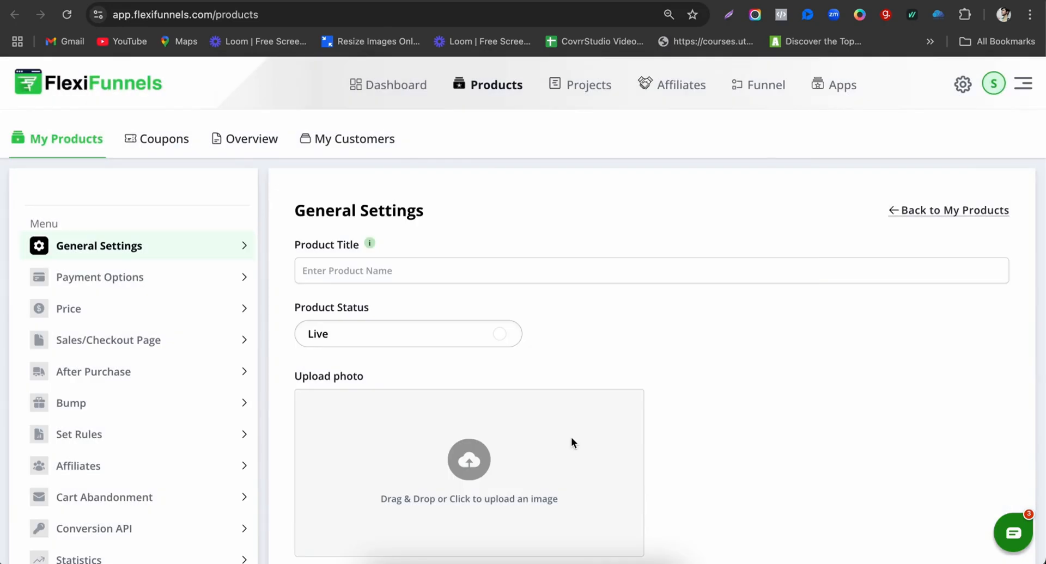
pyautogui.click(429, 277)
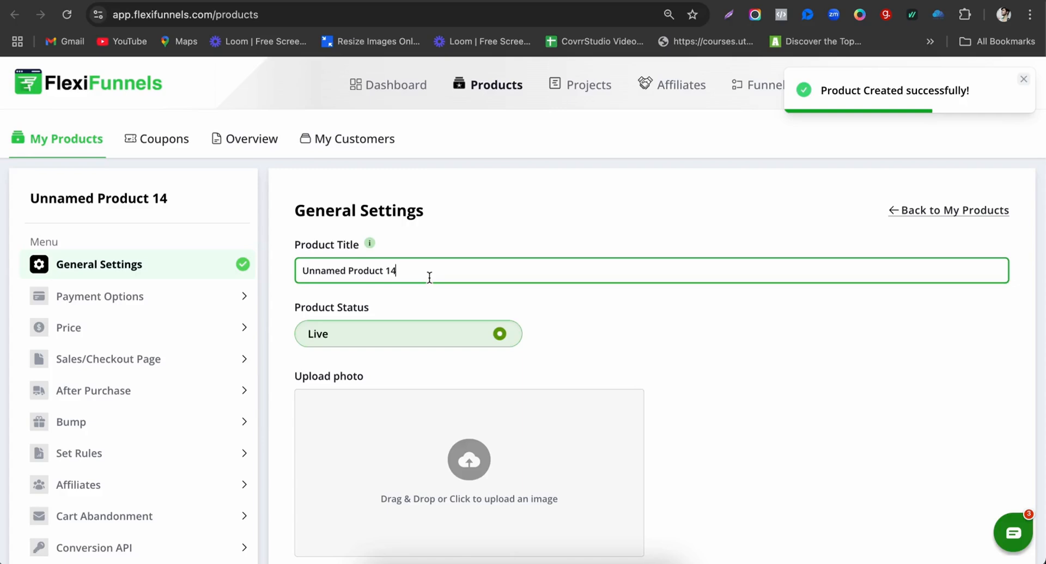
pyautogui.tripleClick(429, 278)
pyautogui.write('FFT')
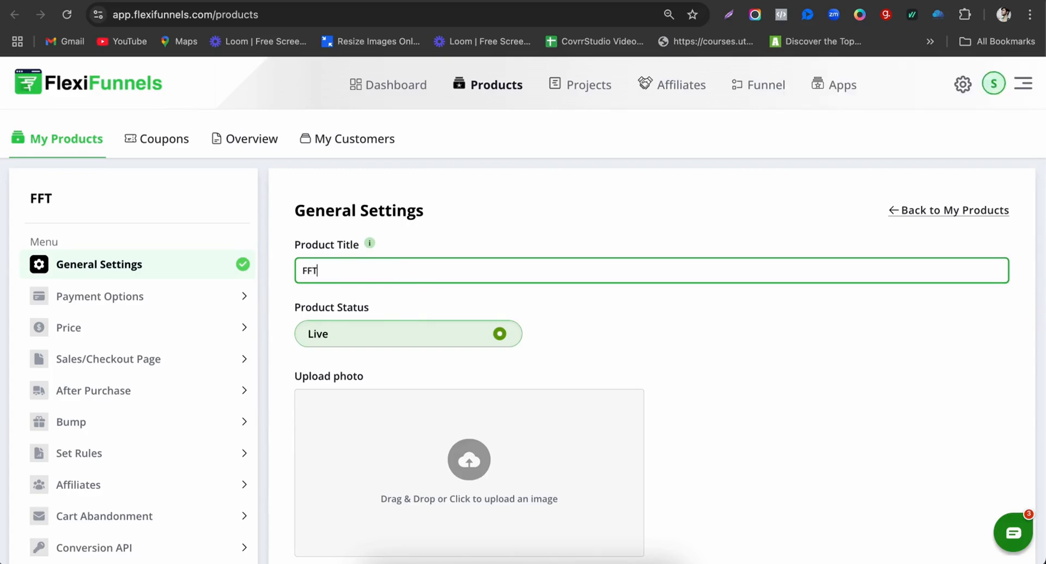
pyautogui.write(' Course')
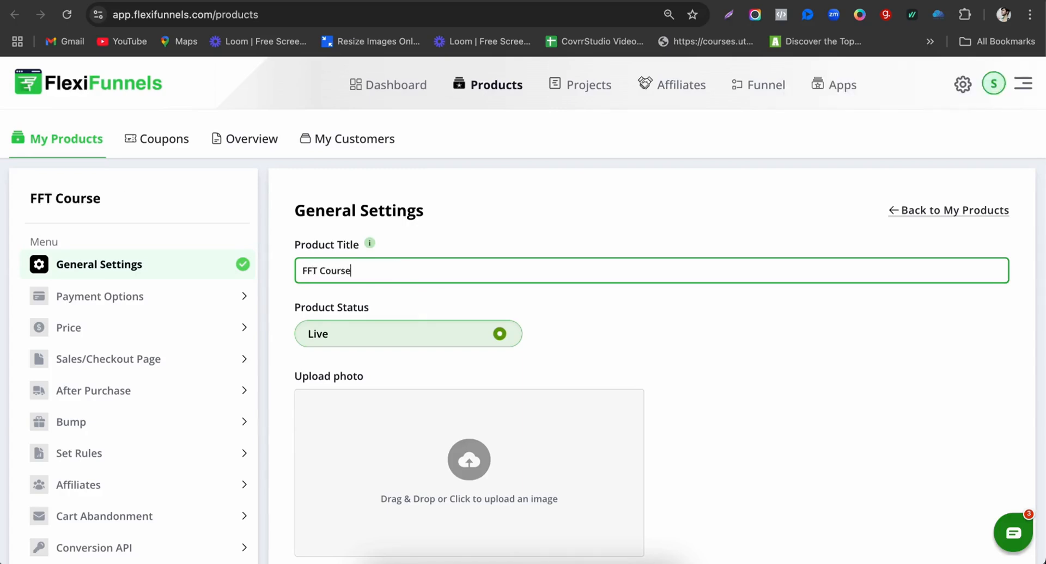
# Step: Browse the FFT Course's payment provider list without adding a new provider
pyautogui.click(193, 306)
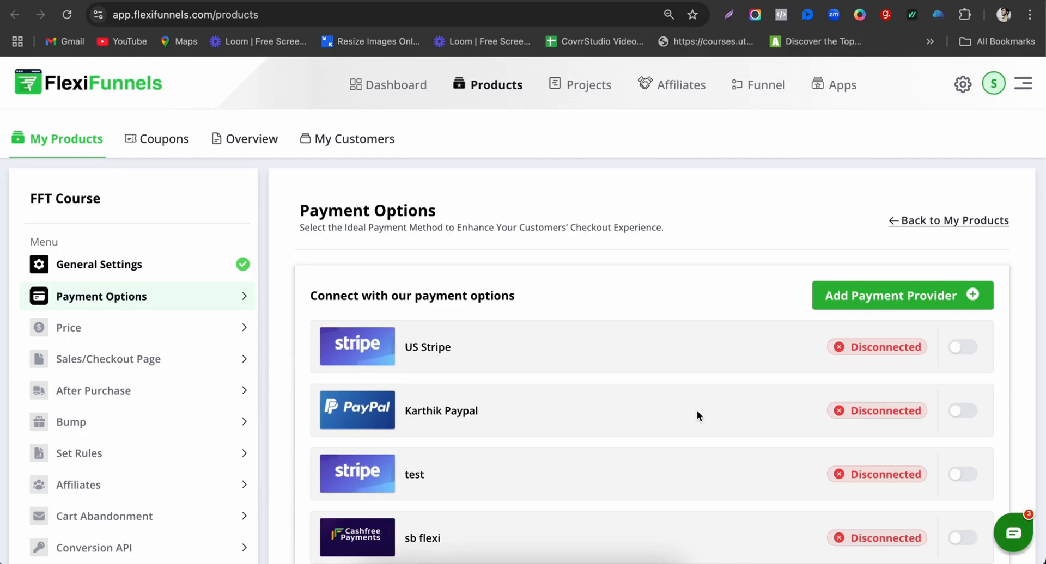
pyautogui.scroll(-1, 839, 437)
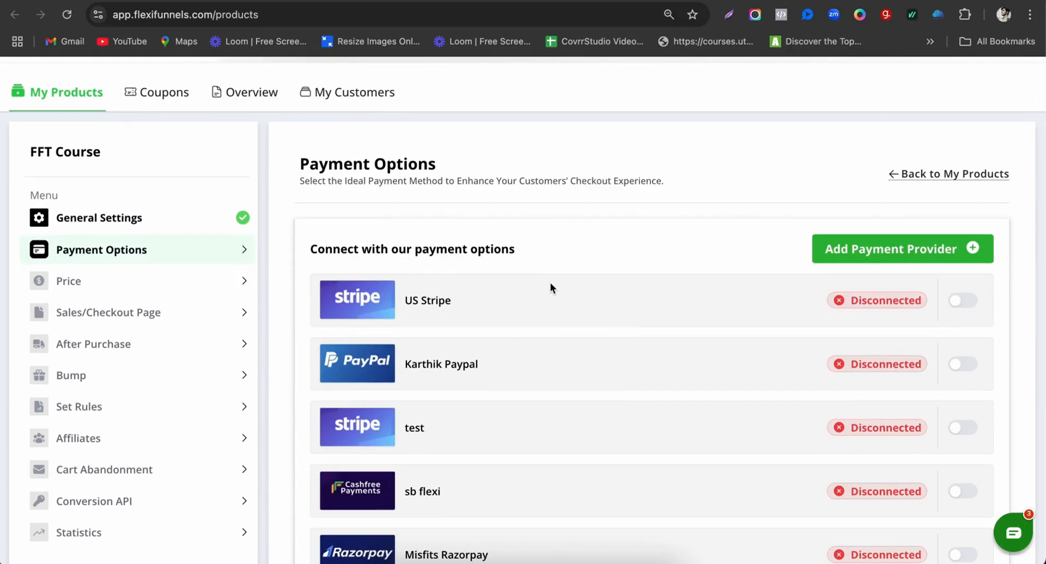
pyautogui.click(908, 252)
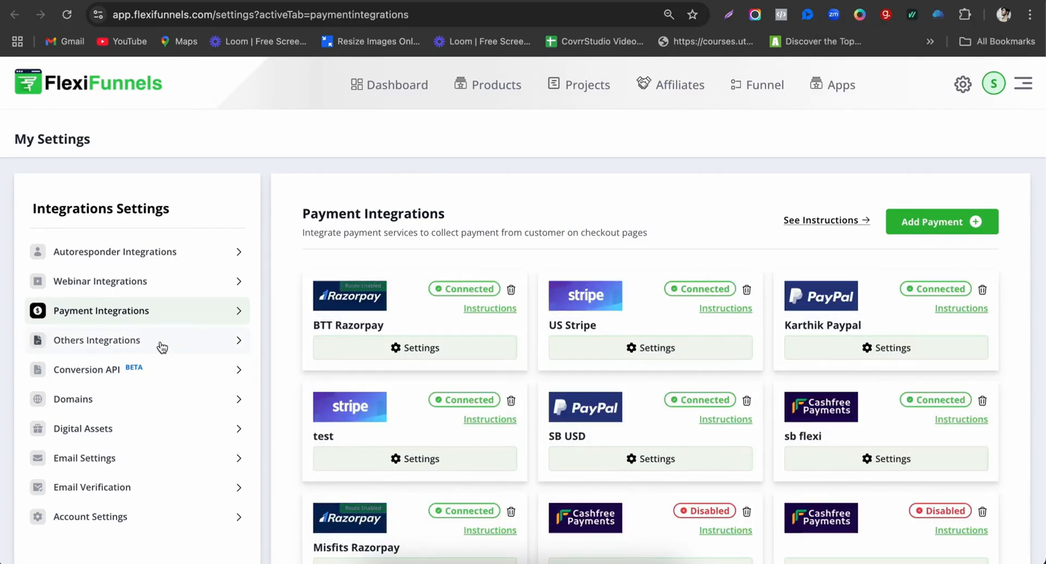
pyautogui.click(916, 221)
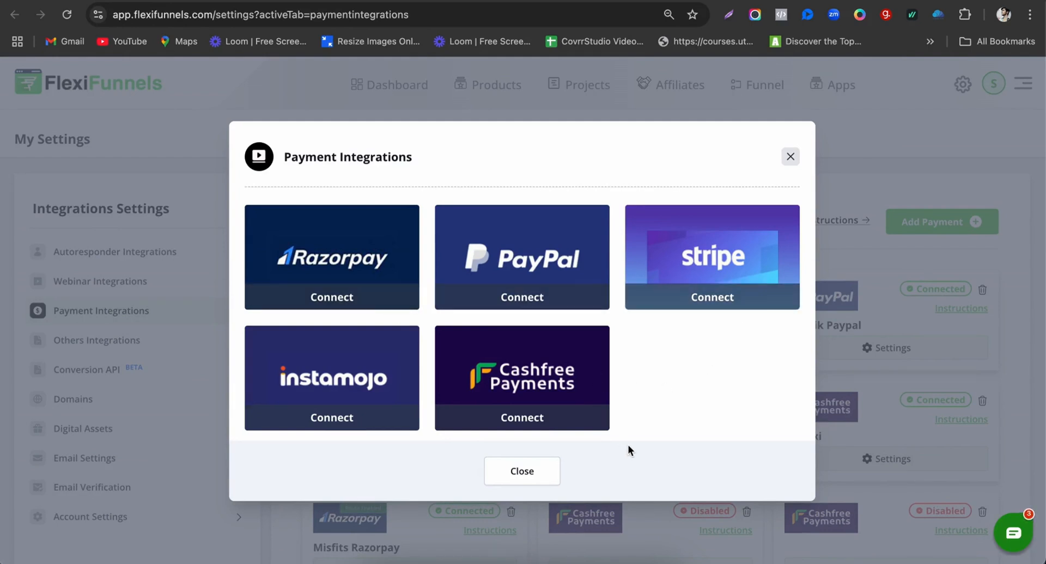
pyautogui.click(791, 159)
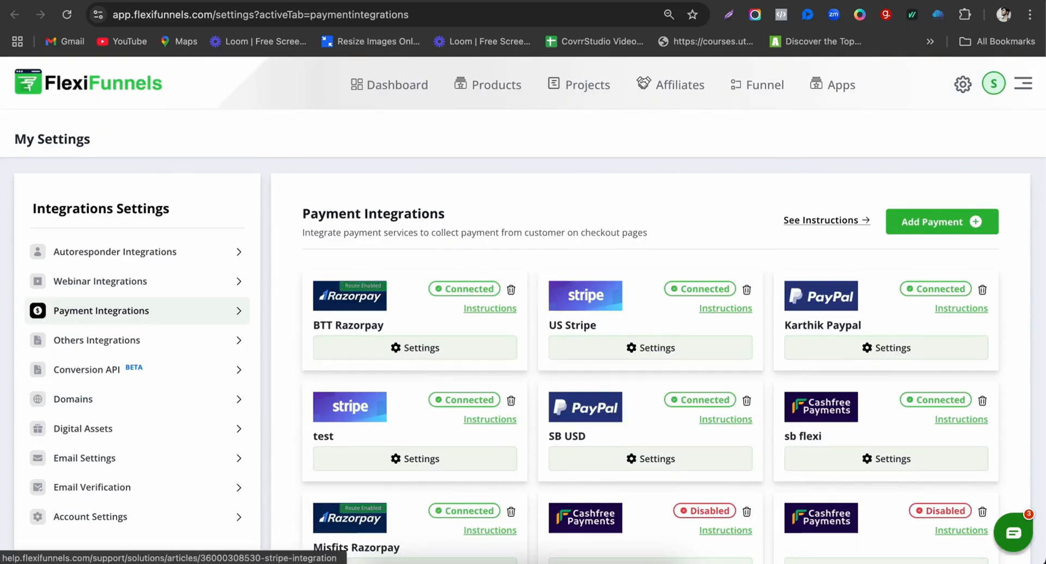
# Step: Enable the sb flexi Cashfree account as the FFT Course's payment option
pyautogui.click(776, 1)
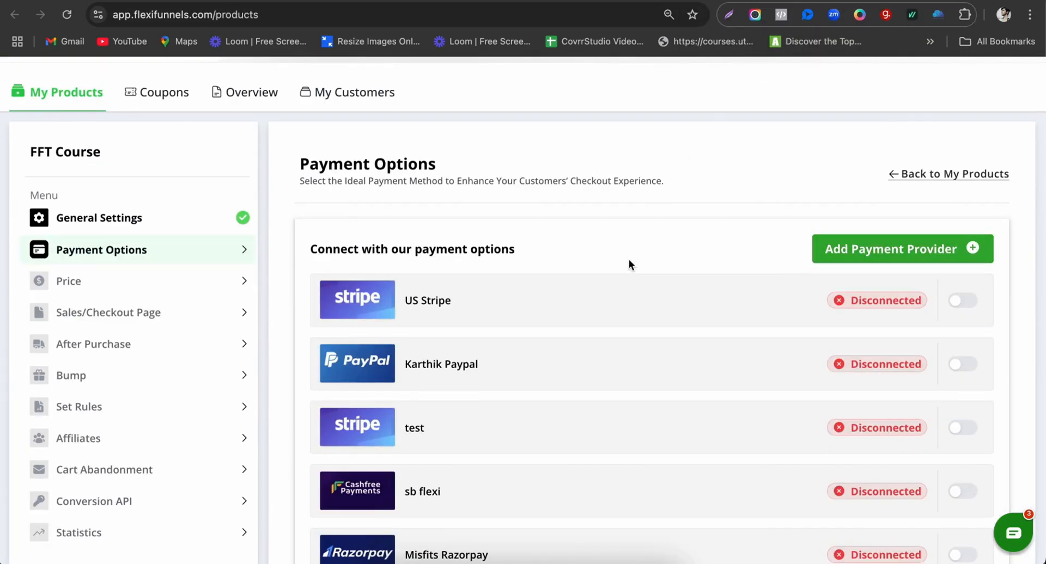
pyautogui.scroll(-1, 629, 261)
pyautogui.scroll(-1, 629, 260)
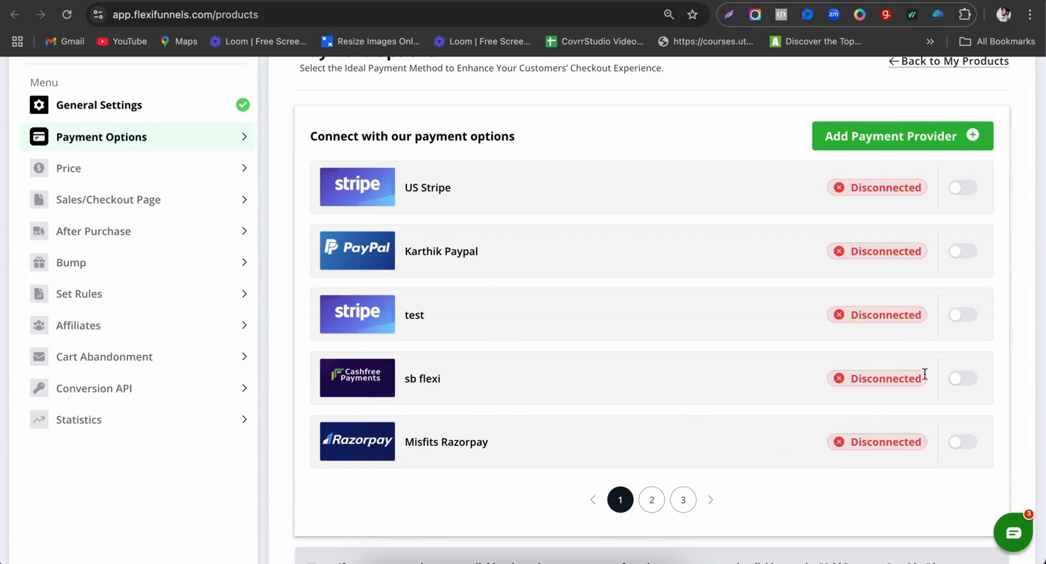
pyautogui.click(964, 378)
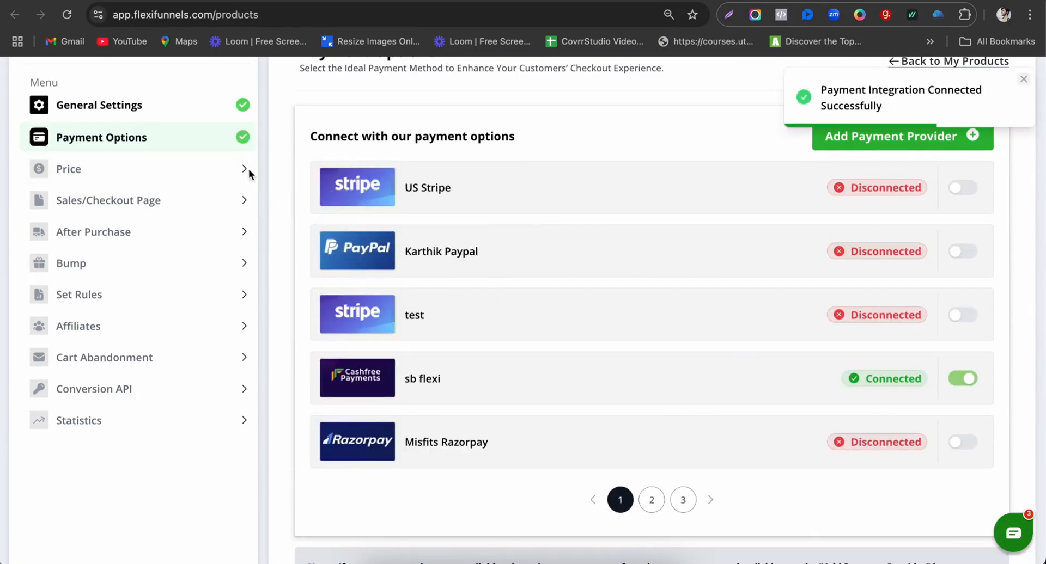
pyautogui.click(162, 173)
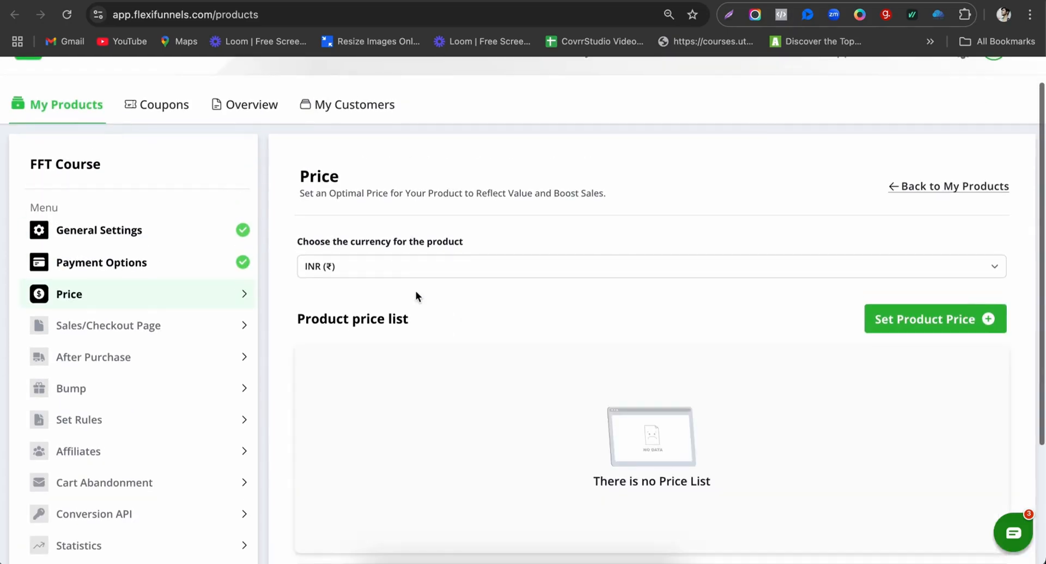
# Step: Add a One Time Fee price of INR 0 to the FFT Course
pyautogui.click(918, 322)
pyautogui.click(459, 361)
pyautogui.write('0')
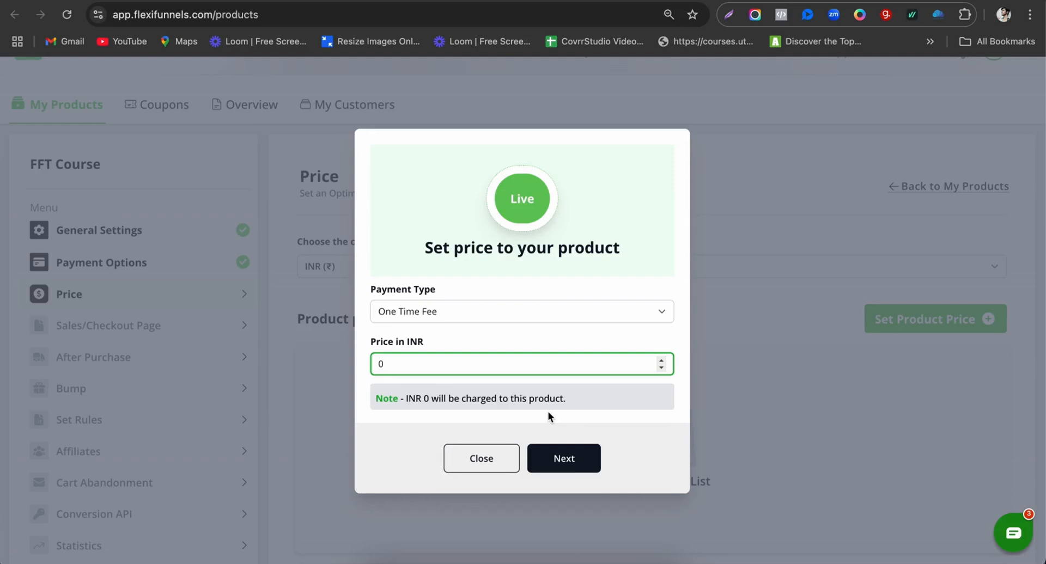
pyautogui.click(582, 469)
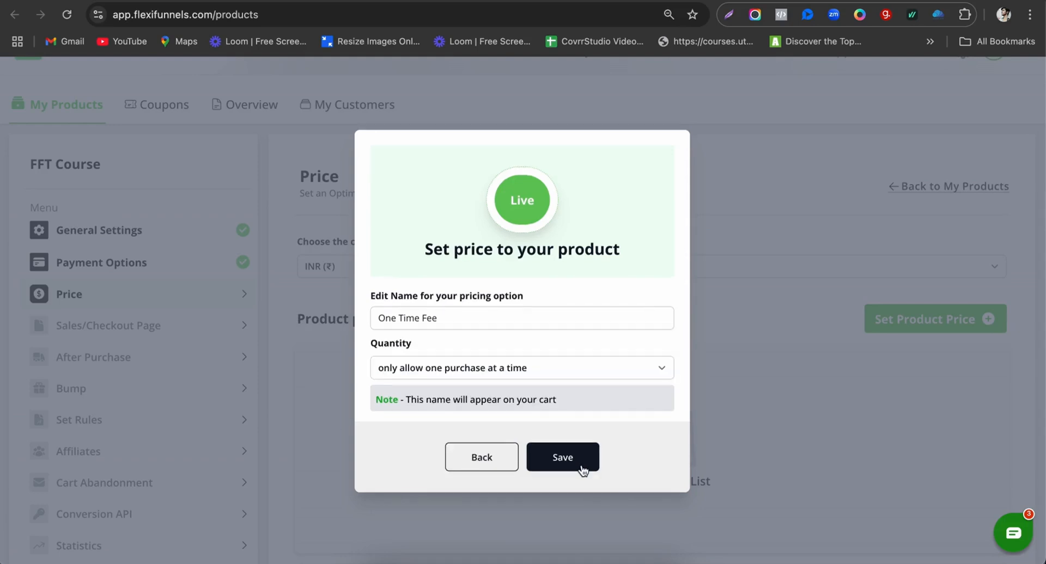
pyautogui.click(582, 469)
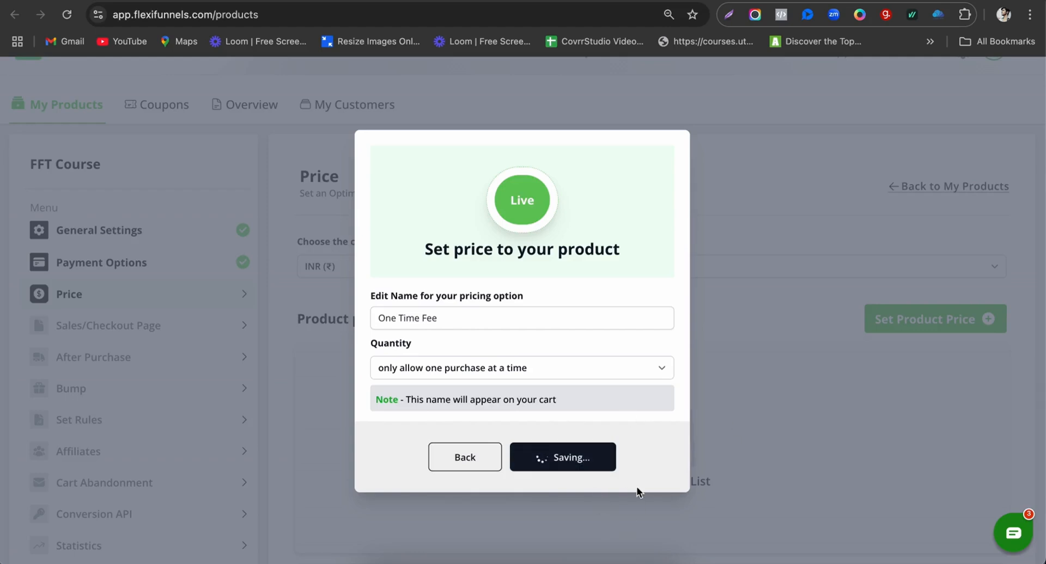
pyautogui.scroll(-1, 560, 391)
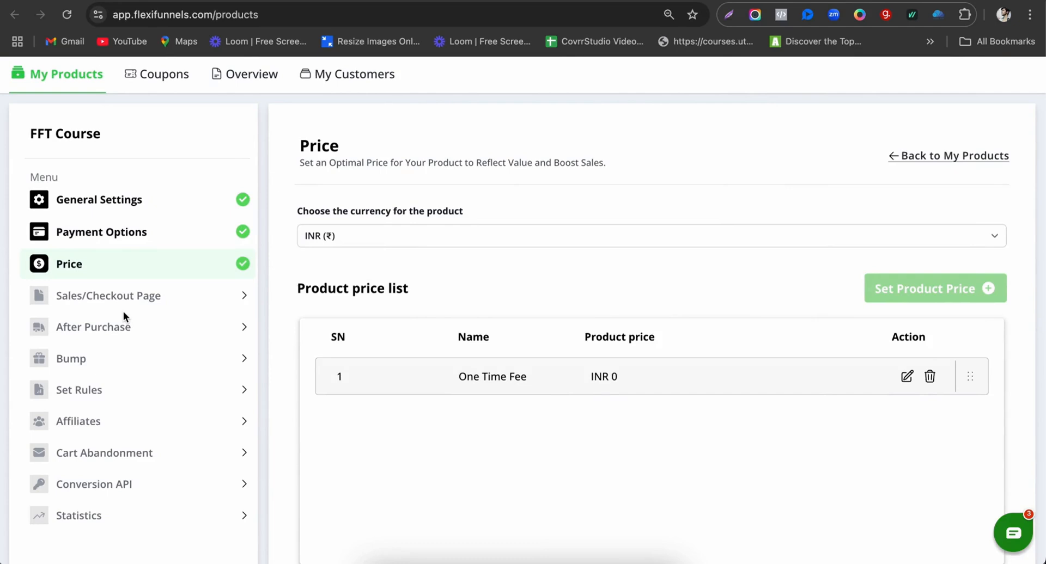
pyautogui.click(161, 303)
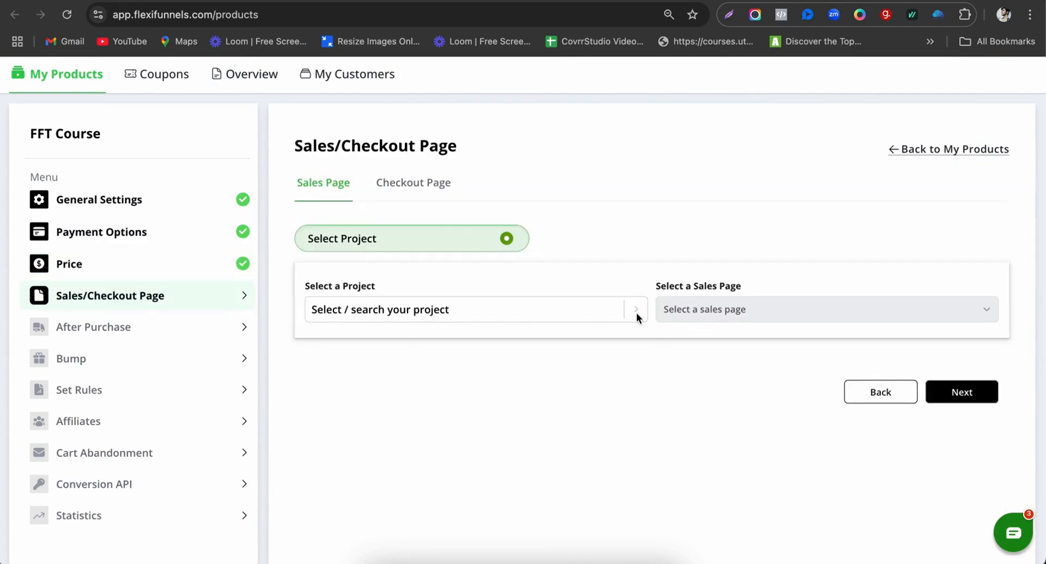
# Step: Set FFT - Sales from the FlexiFunnels Tutorial <> Course project as the sales page
pyautogui.click(387, 320)
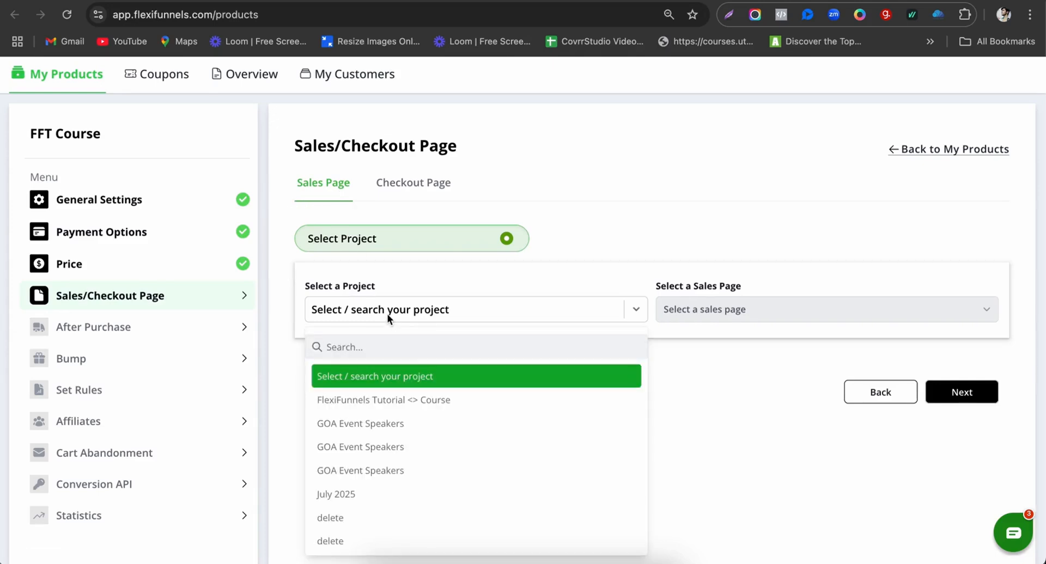
pyautogui.scroll(-2, 387, 314)
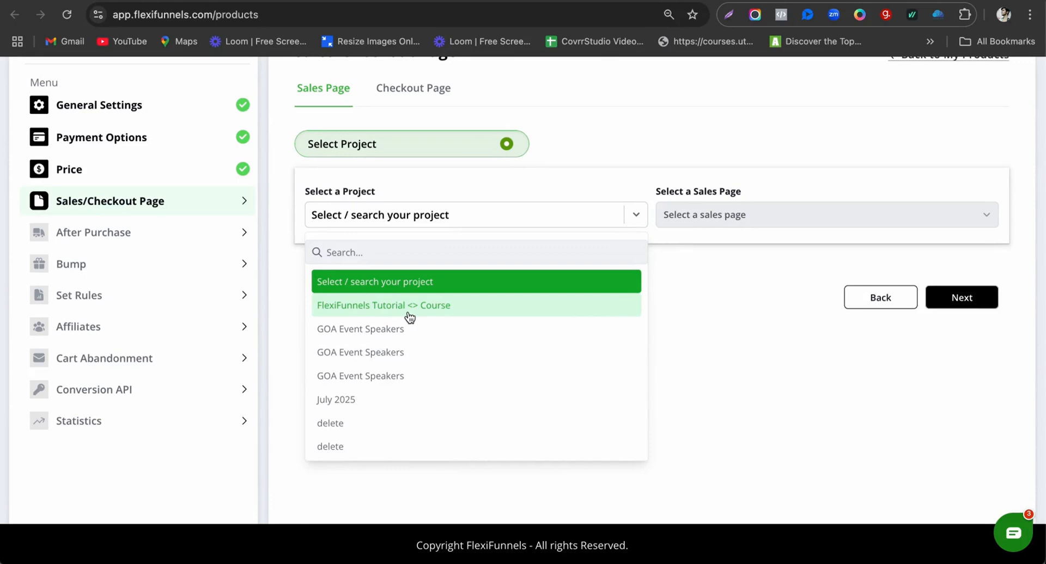
pyautogui.click(403, 315)
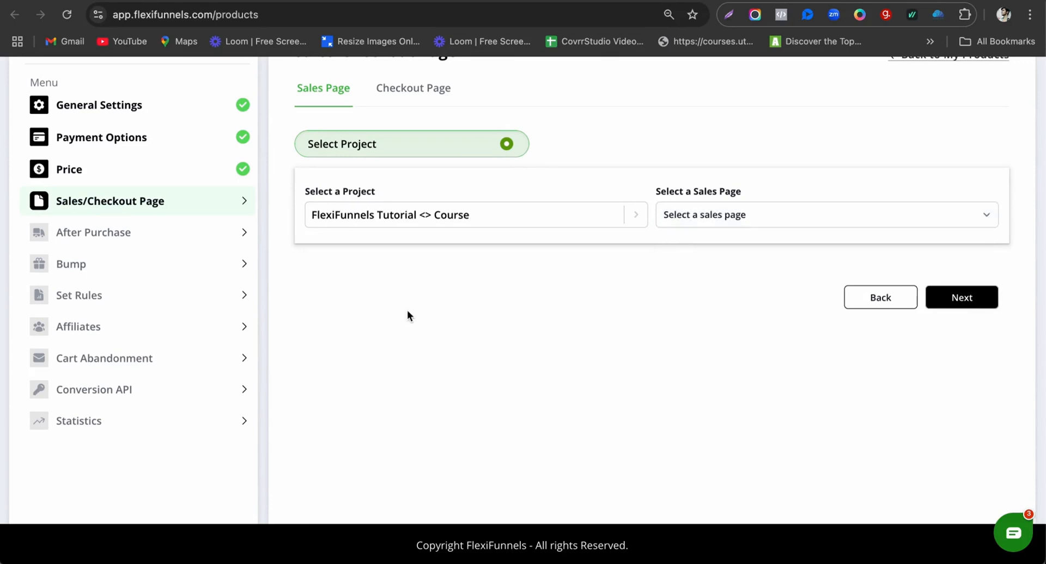
pyautogui.click(700, 214)
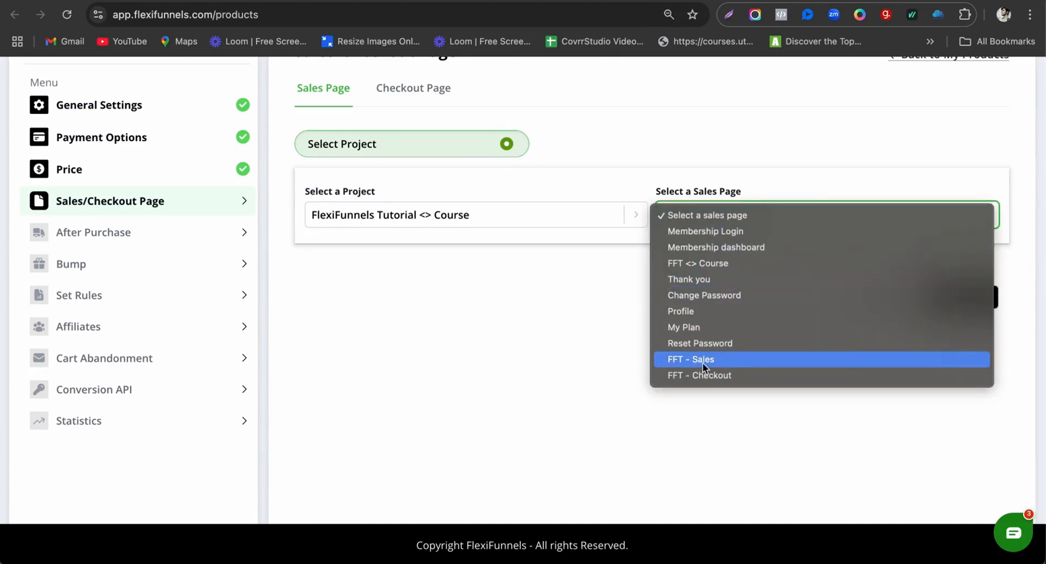
pyautogui.click(702, 363)
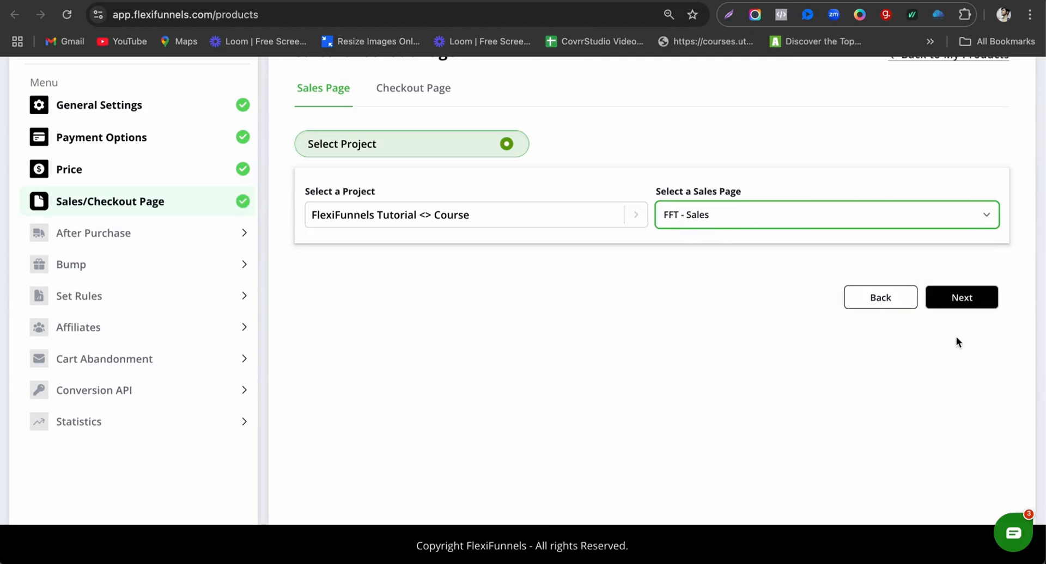
# Step: Choose FFT - Checkout from the same project as the checkout page
pyautogui.click(976, 301)
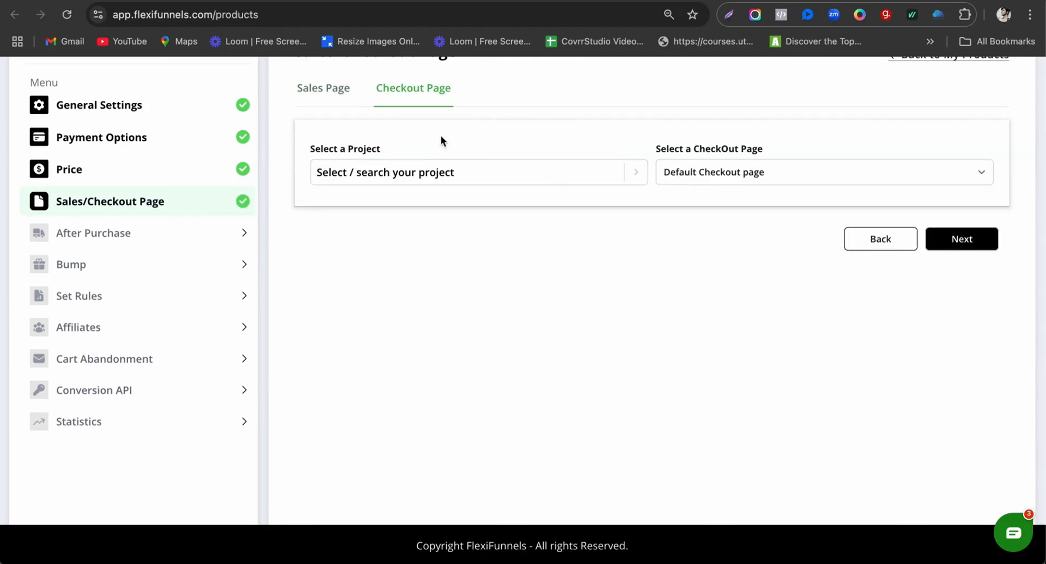
pyautogui.click(406, 173)
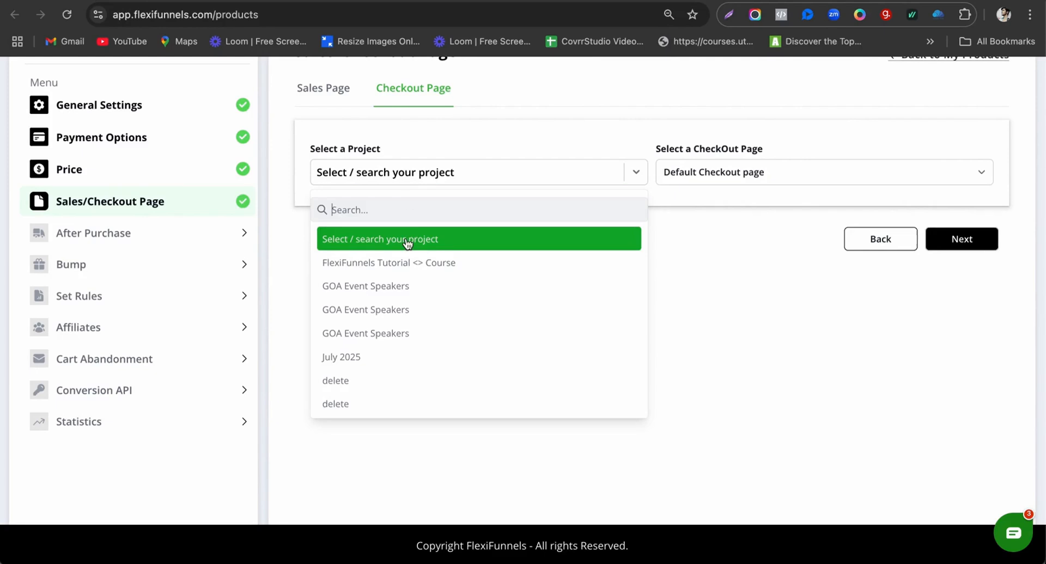
pyautogui.click(424, 265)
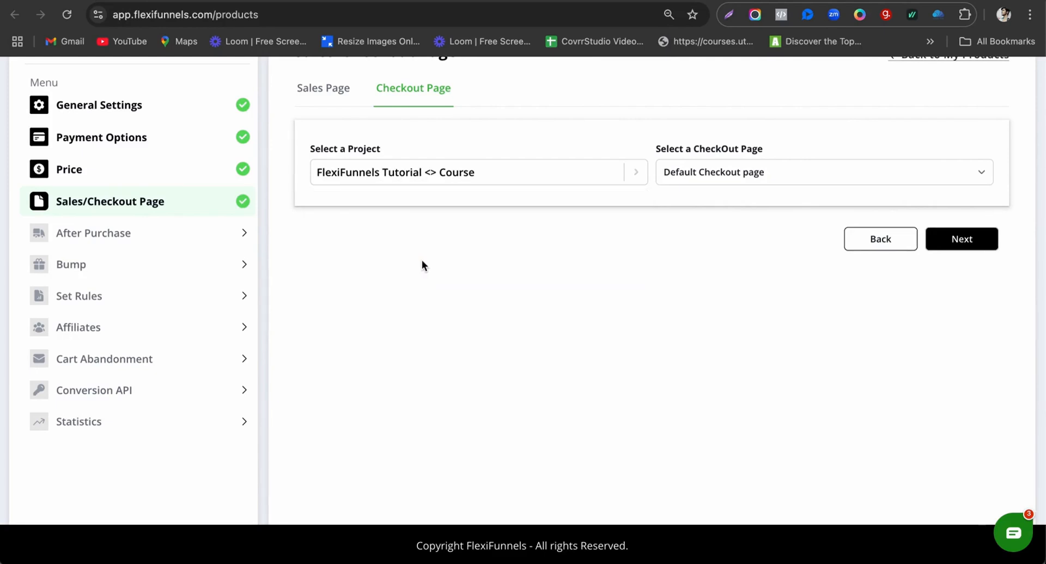
pyautogui.click(693, 180)
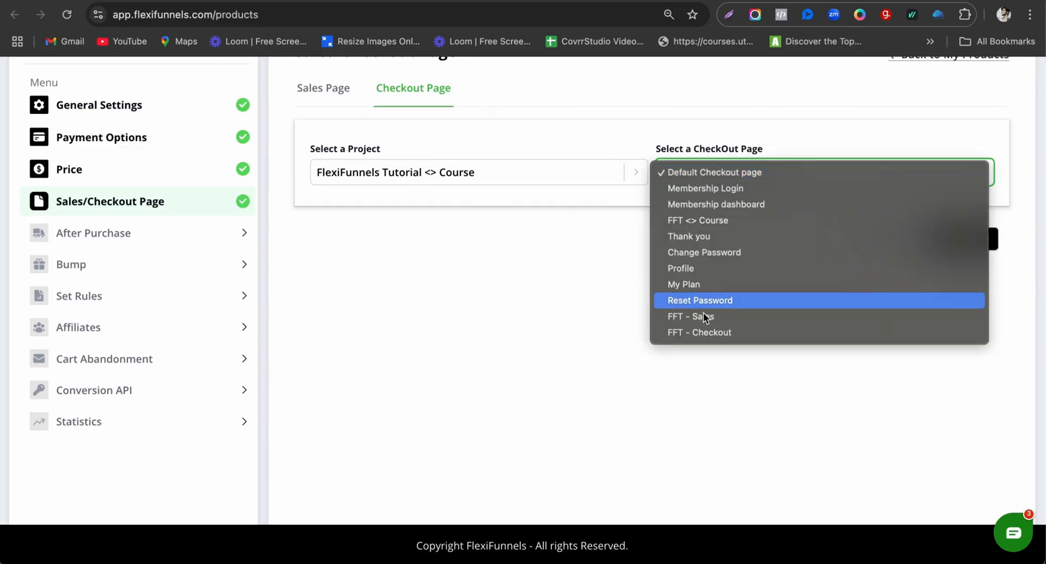
pyautogui.click(720, 333)
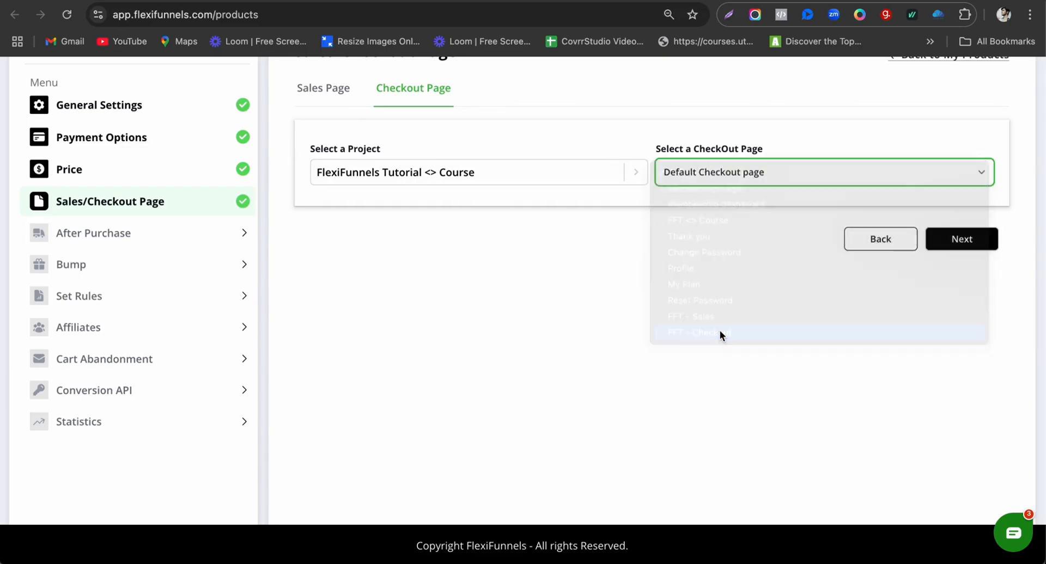
pyautogui.click(970, 242)
pyautogui.scroll(3, 495, 362)
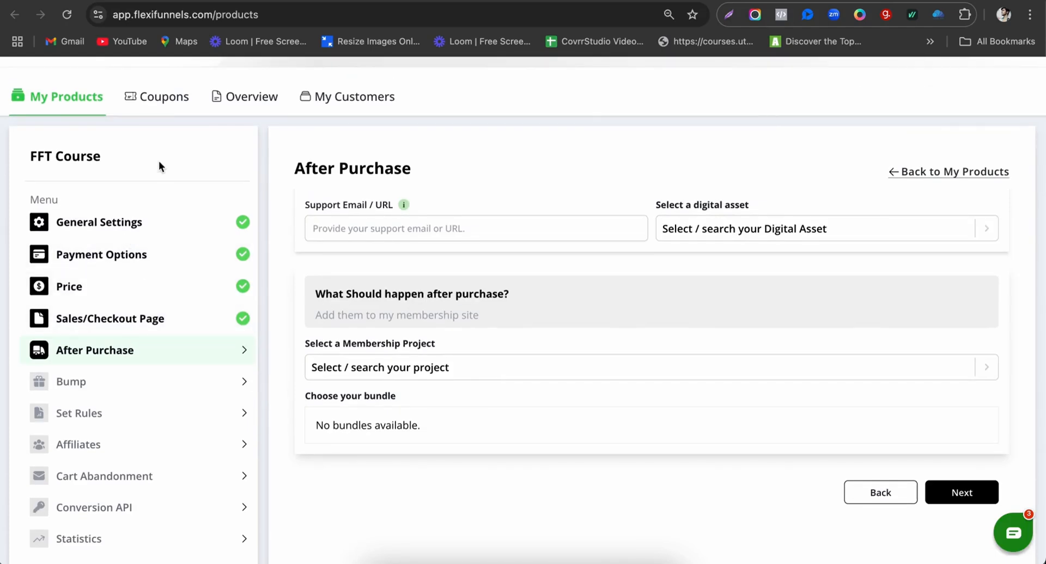
# Step: Enter the support email address in After Purchase, leaving no digital asset selected
pyautogui.click(440, 228)
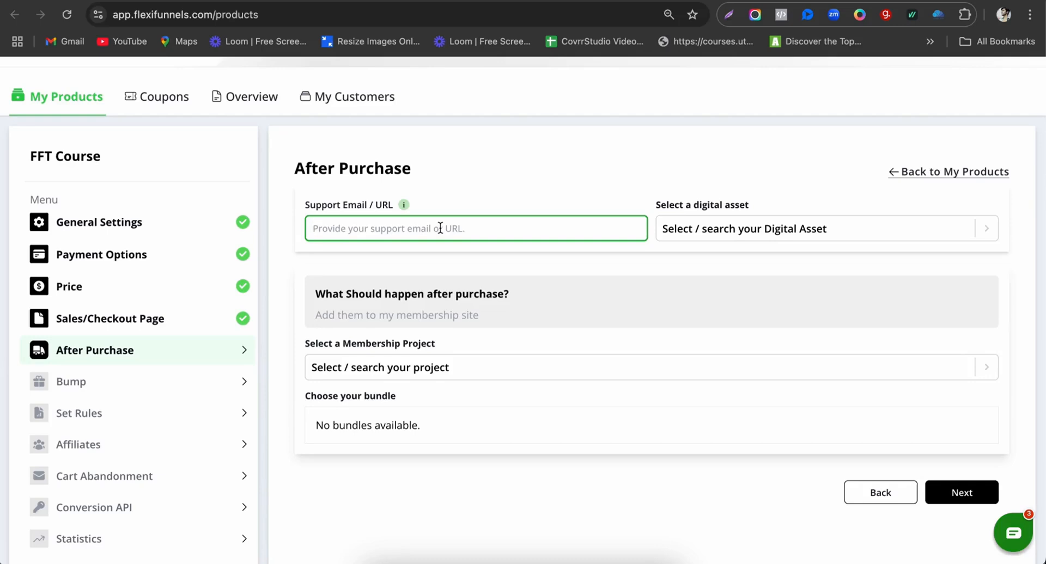
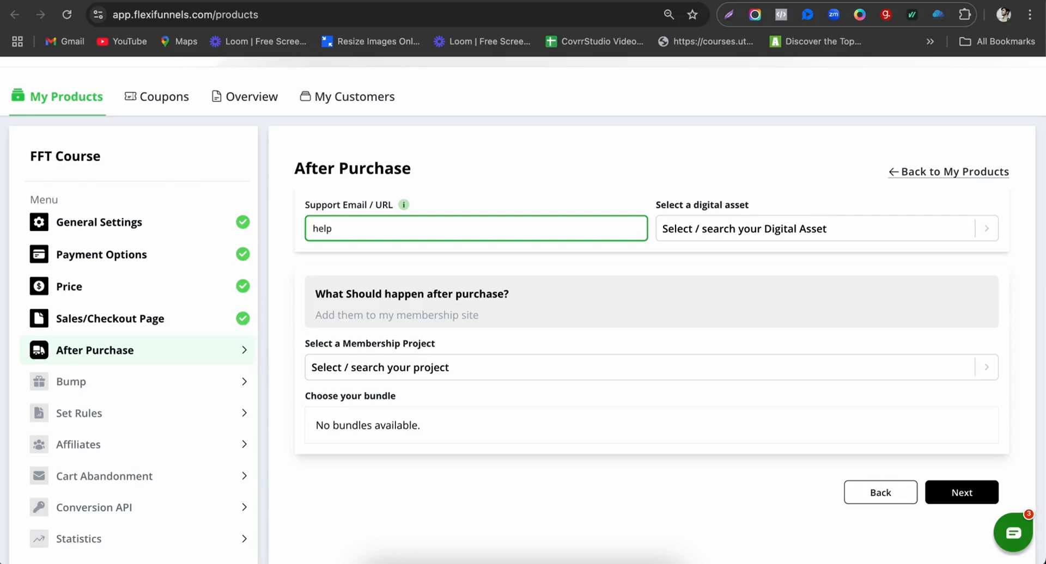
pyautogui.click(733, 231)
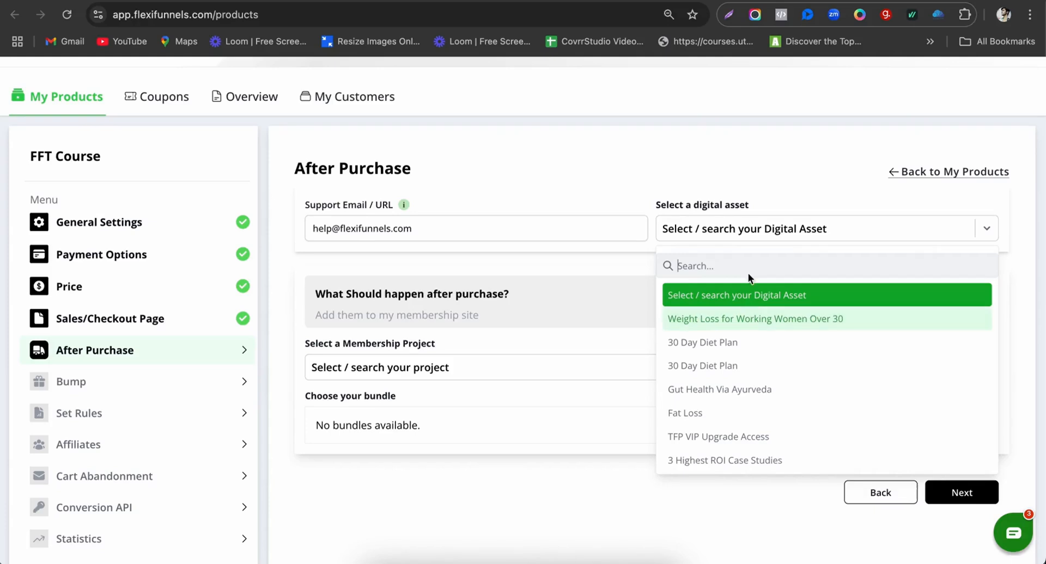
pyautogui.click(788, 135)
pyautogui.scroll(2, 817, 142)
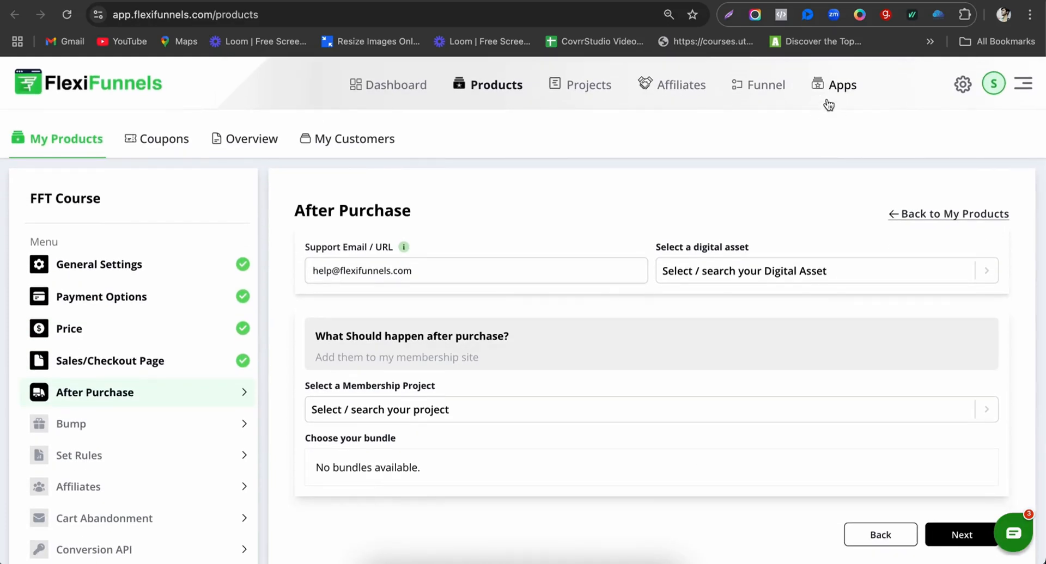
pyautogui.rightClick(961, 89)
pyautogui.click(868, 102)
pyautogui.click(831, 1)
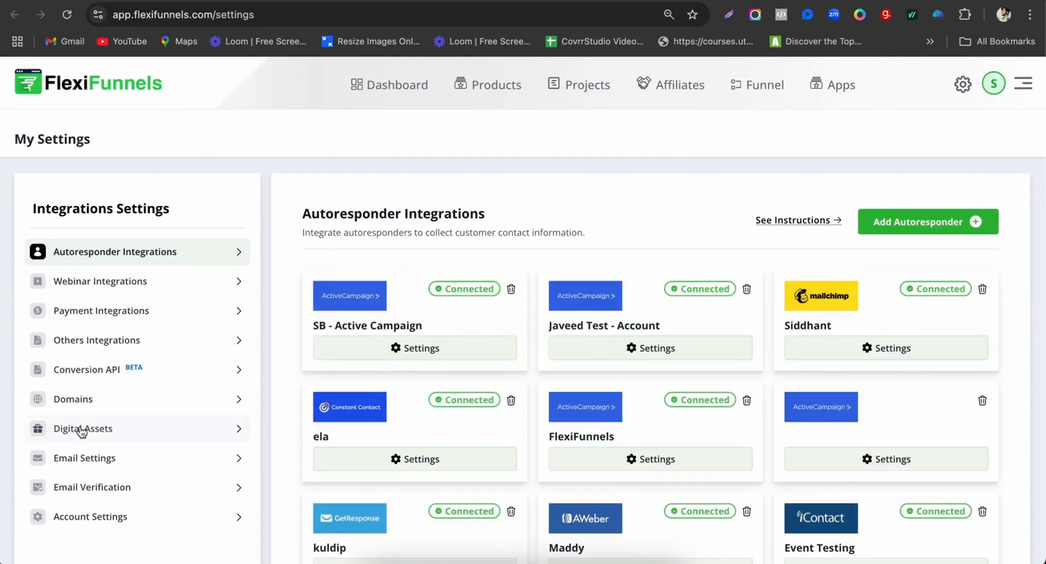
pyautogui.click(108, 433)
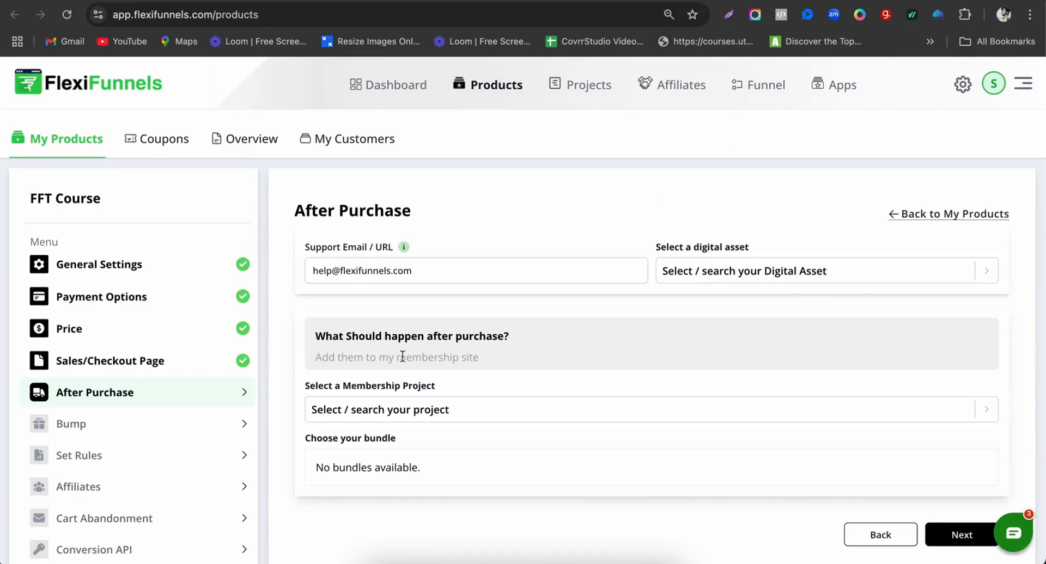
# Step: Select the FlexiFunnels Tutorial <> Course membership project and tick FFT Bundle 1
pyautogui.scroll(-2, 402, 356)
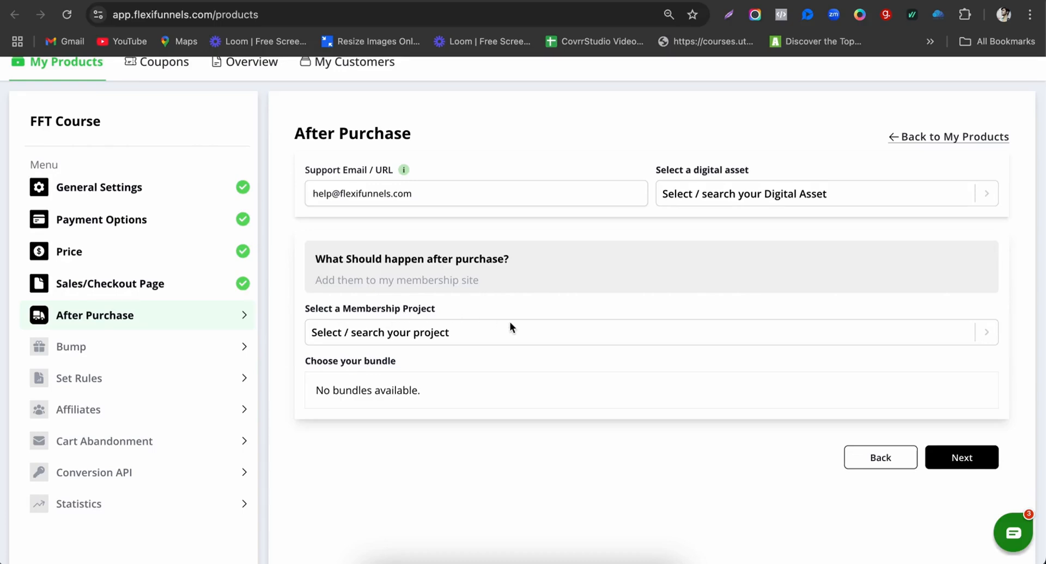
pyautogui.click(438, 332)
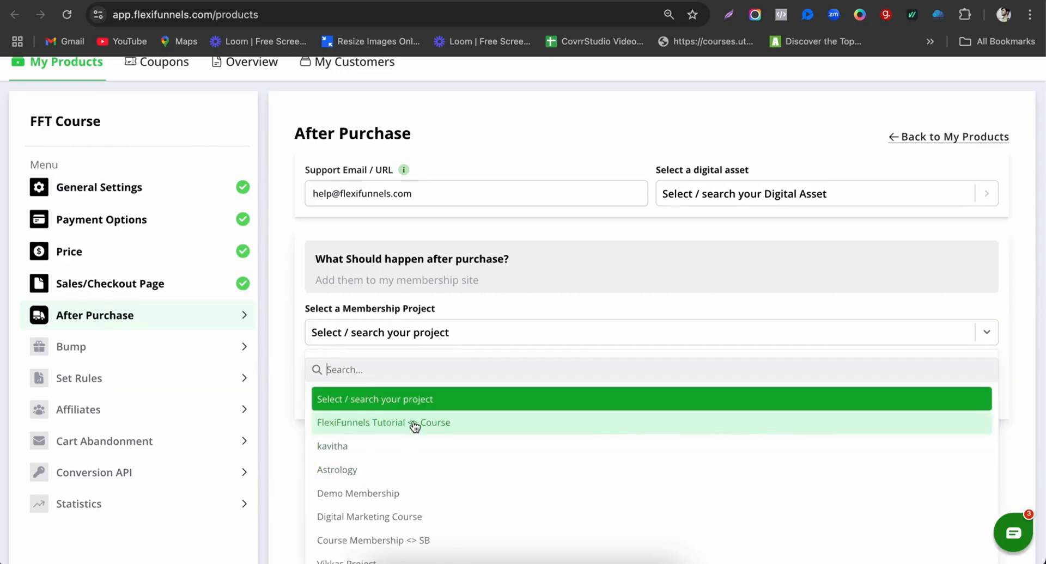
pyautogui.click(452, 422)
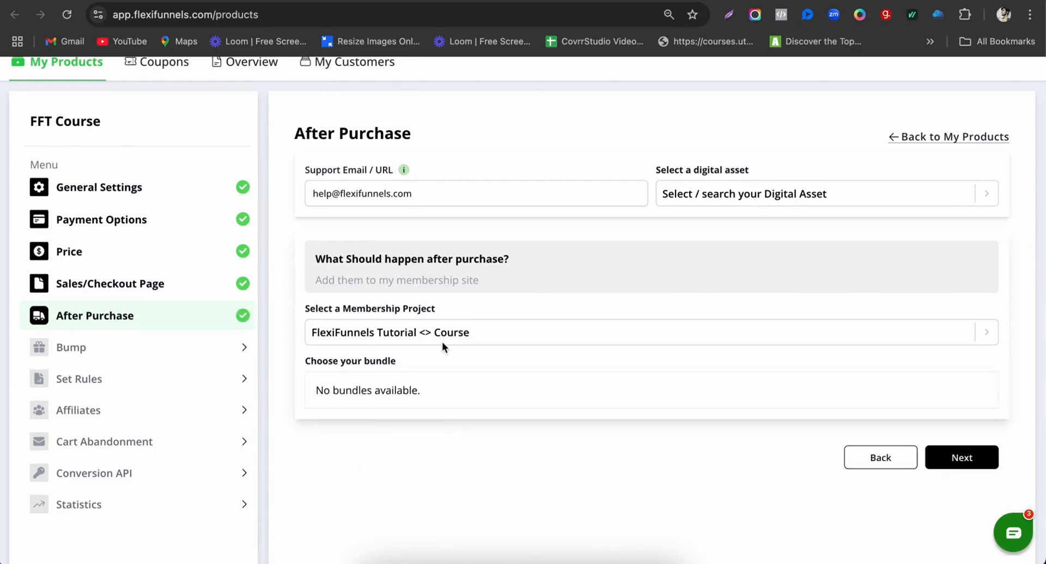
pyautogui.scroll(-2, 483, 331)
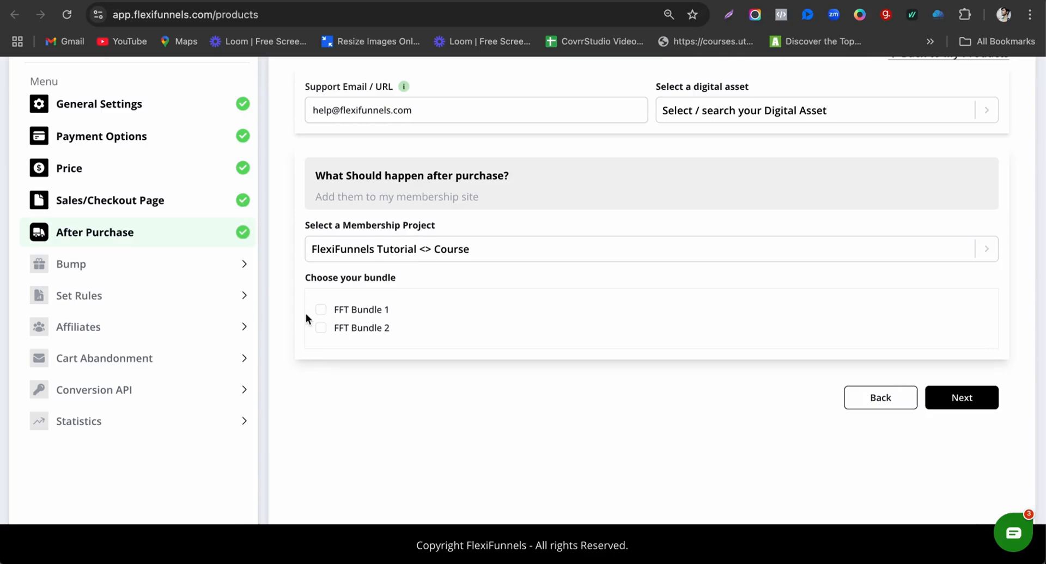
pyautogui.click(320, 313)
# Step: On the Bump step, try a bump offer, close the form unsaved, and switch it off
pyautogui.click(976, 407)
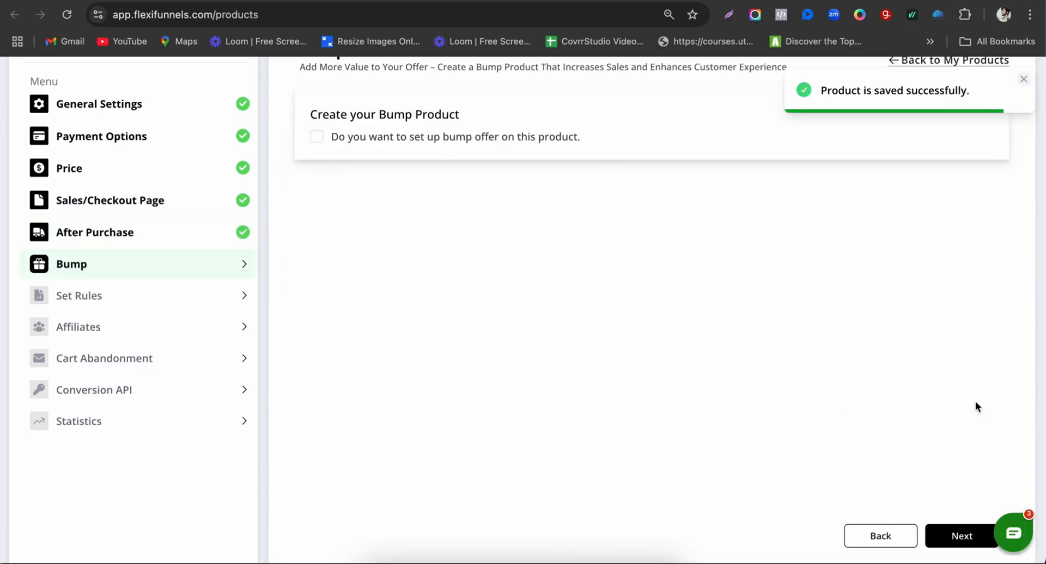
pyautogui.scroll(1, 737, 314)
pyautogui.scroll(2, 736, 309)
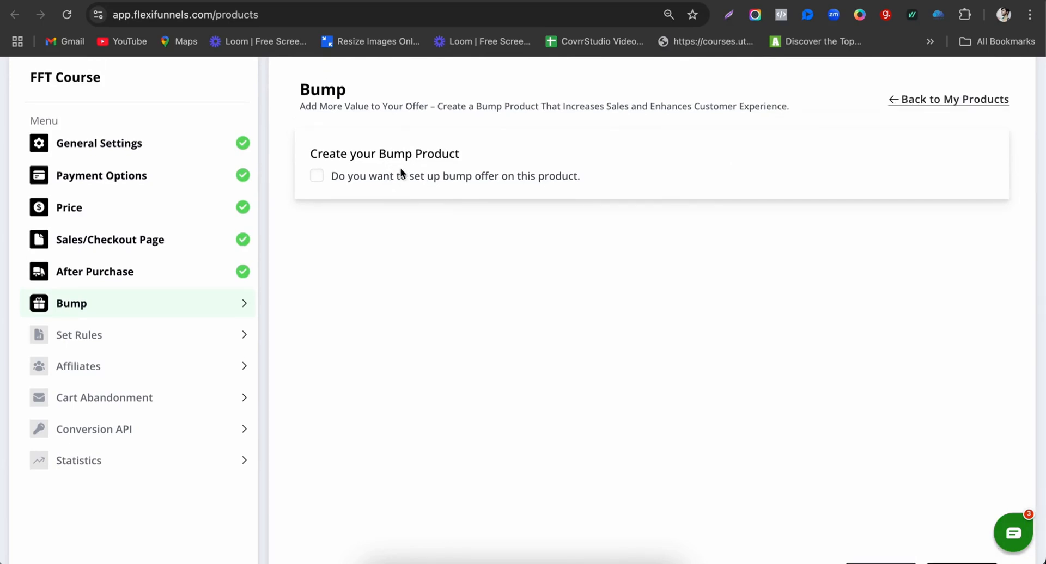
pyautogui.click(466, 176)
pyautogui.click(933, 223)
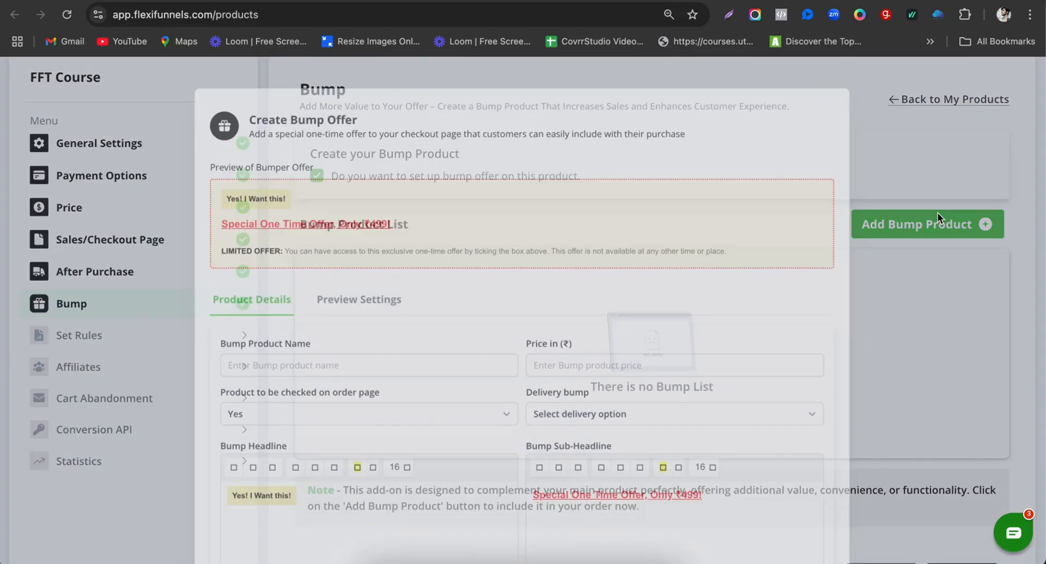
pyautogui.scroll(-1, 349, 306)
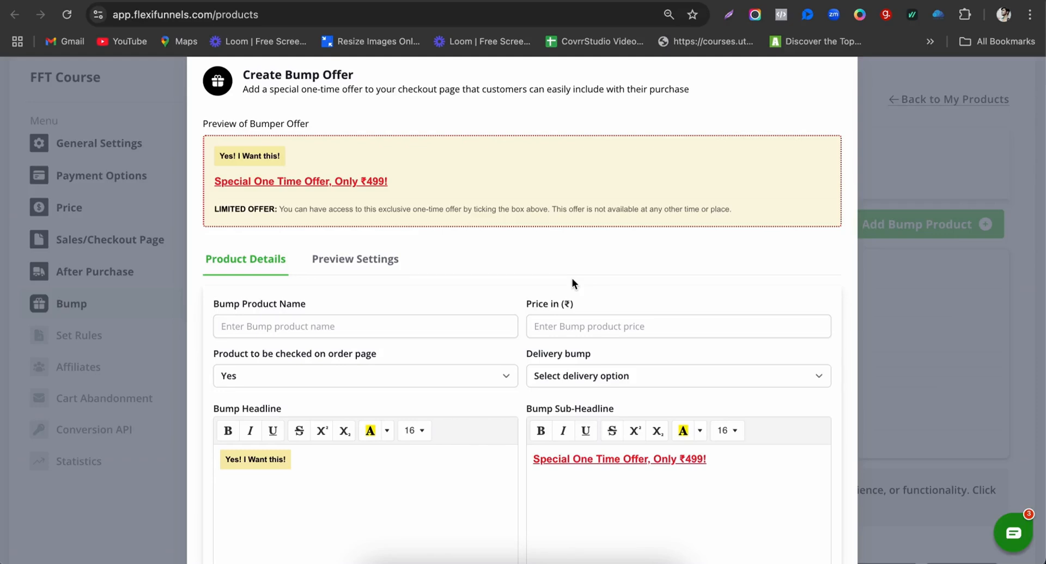
pyautogui.scroll(-10, 572, 279)
pyautogui.click(481, 515)
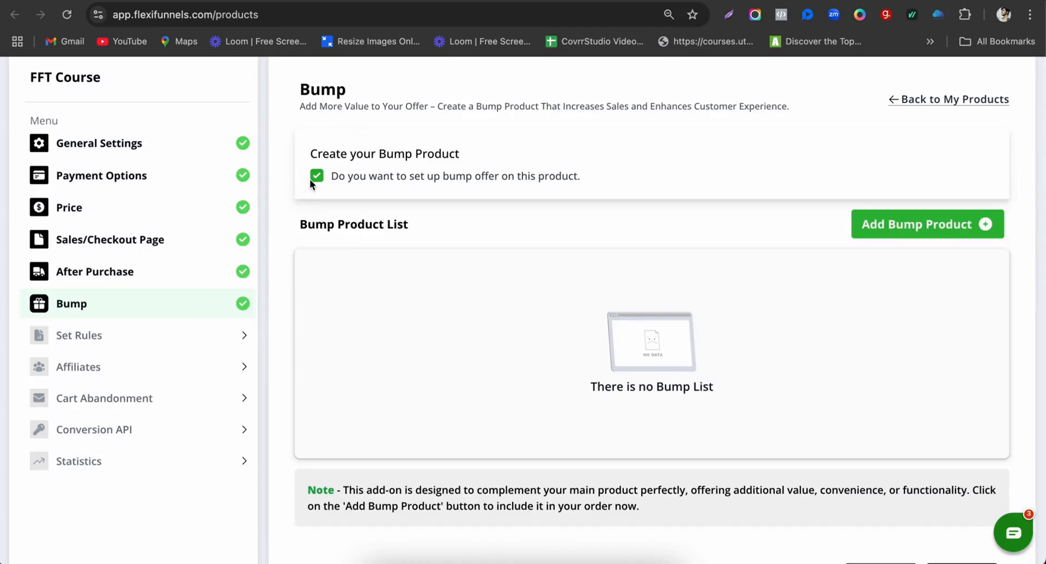
pyautogui.click(312, 178)
# Step: Pass through Set Rules without adding any rules to reach Cart Abandonment
pyautogui.scroll(-3, 811, 341)
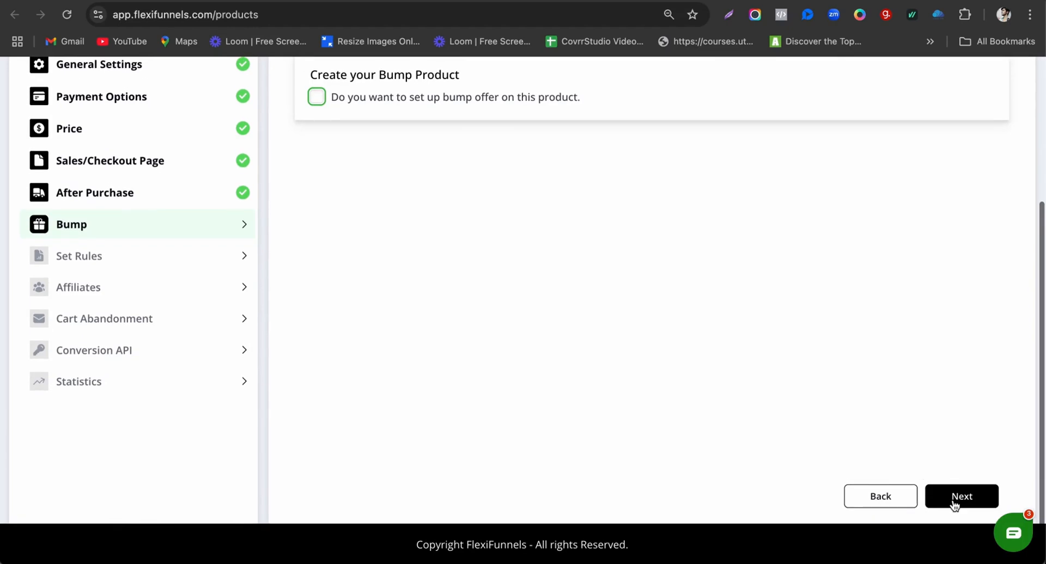
pyautogui.click(953, 506)
pyautogui.scroll(-2, 770, 223)
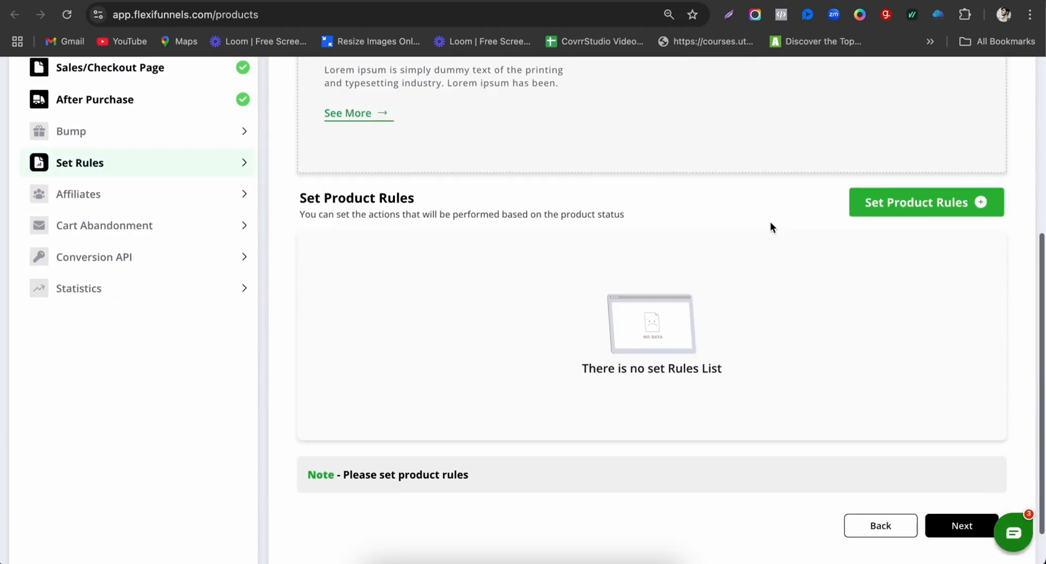
pyautogui.scroll(-2, 770, 227)
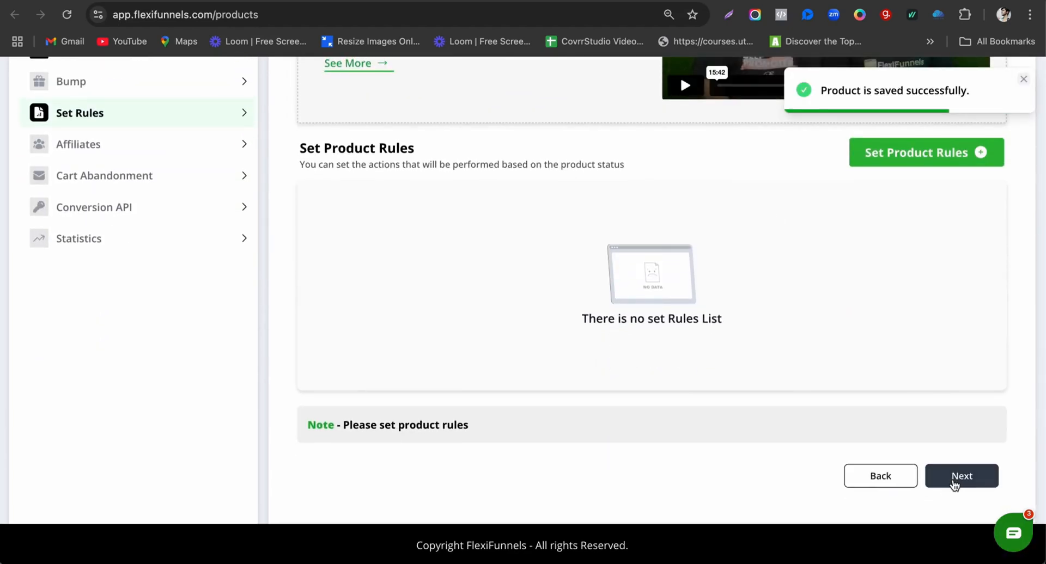
pyautogui.scroll(1, 433, 229)
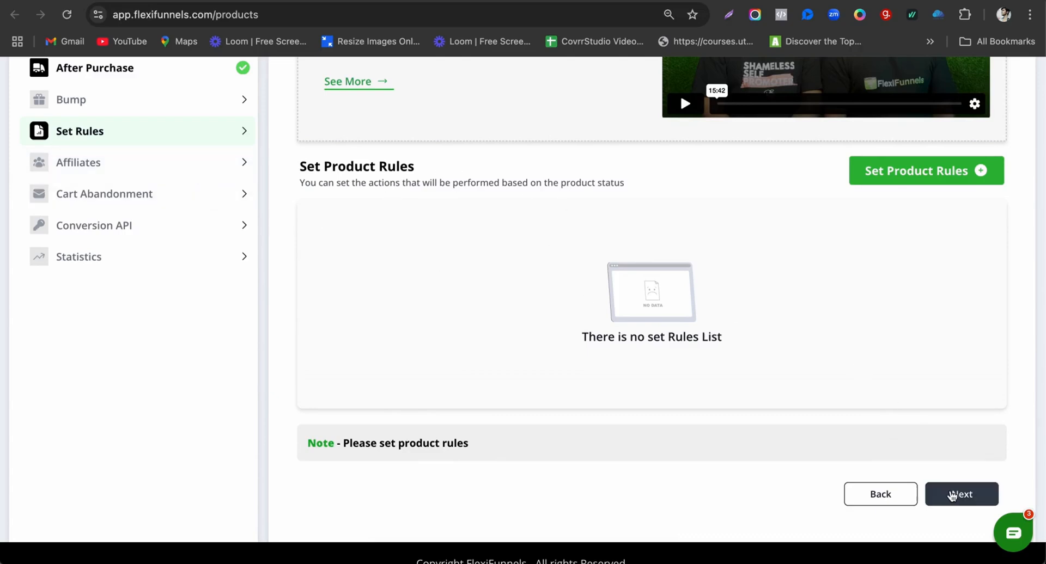
pyautogui.click(186, 196)
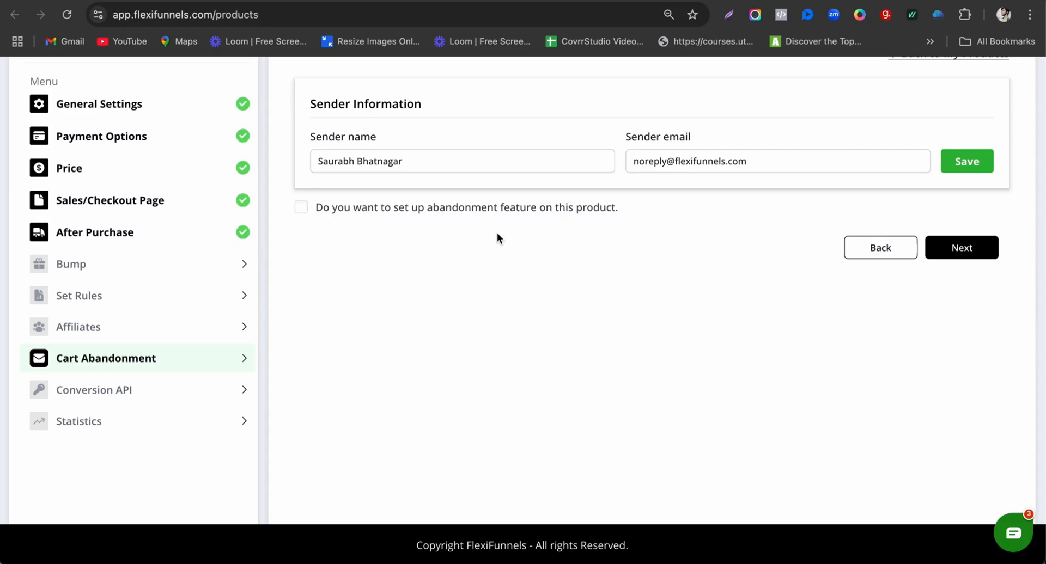
pyautogui.scroll(1, 496, 235)
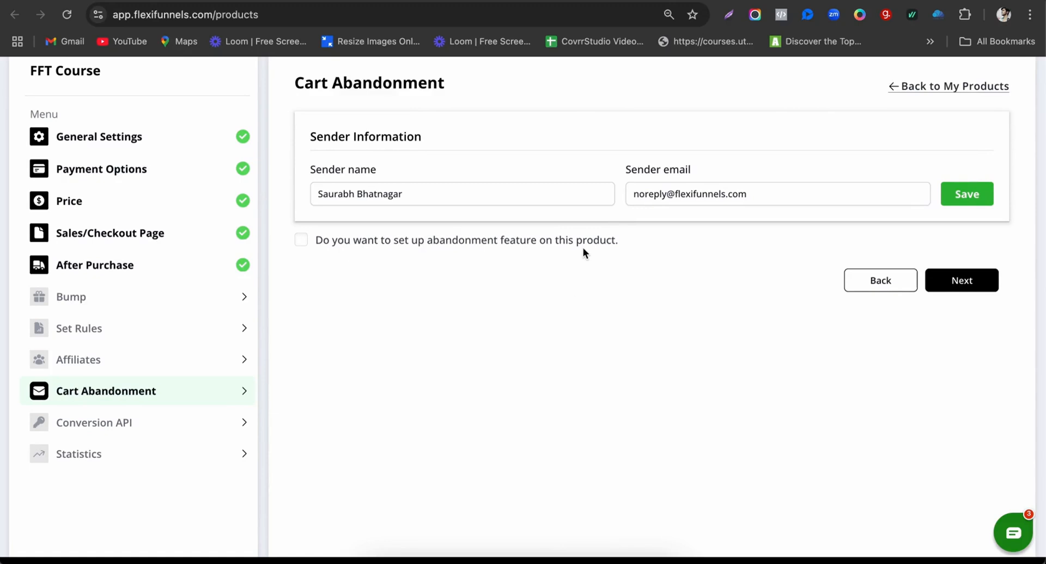
# Step: Review the cart abandonment email flow, leave it switched off, and continue
pyautogui.click(410, 243)
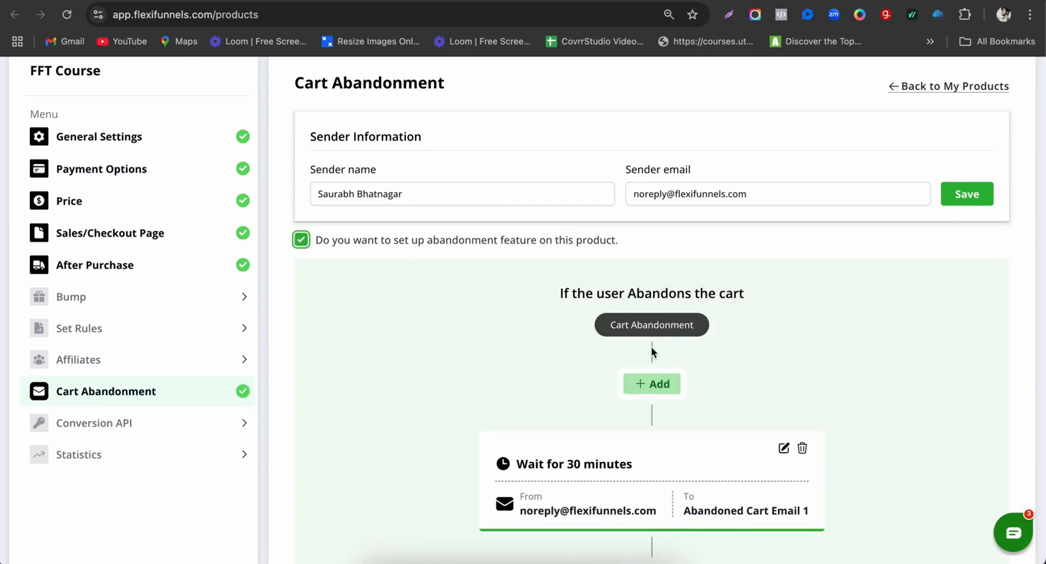
pyautogui.scroll(-15, 651, 353)
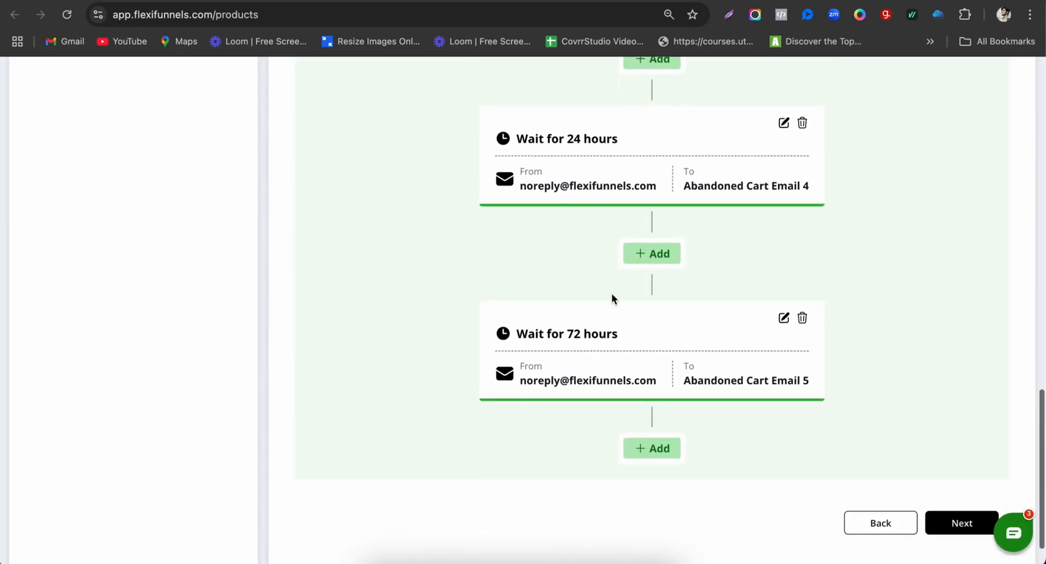
pyautogui.scroll(7, 730, 322)
pyautogui.scroll(10, 647, 345)
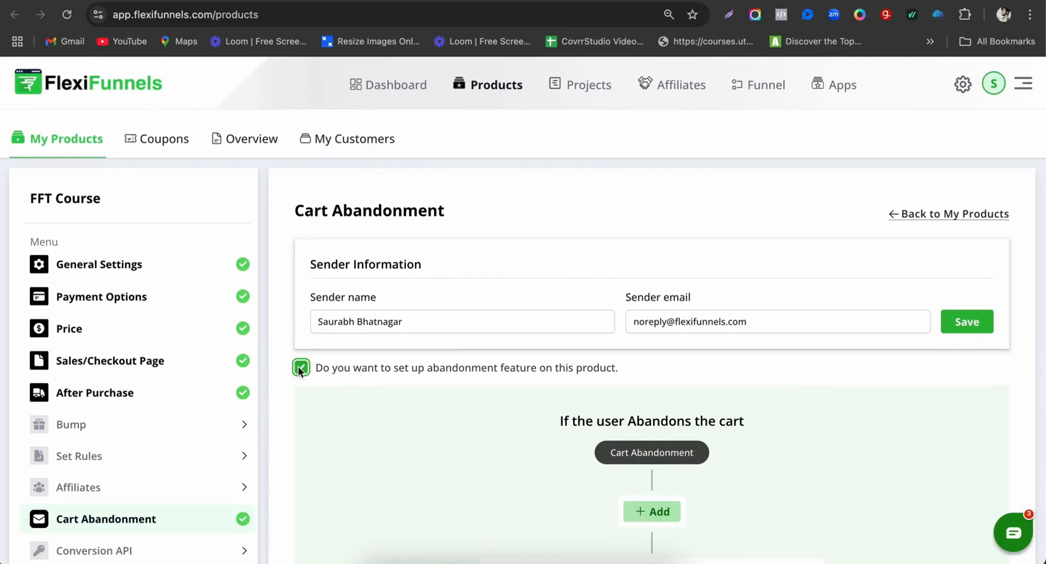
pyautogui.click(300, 368)
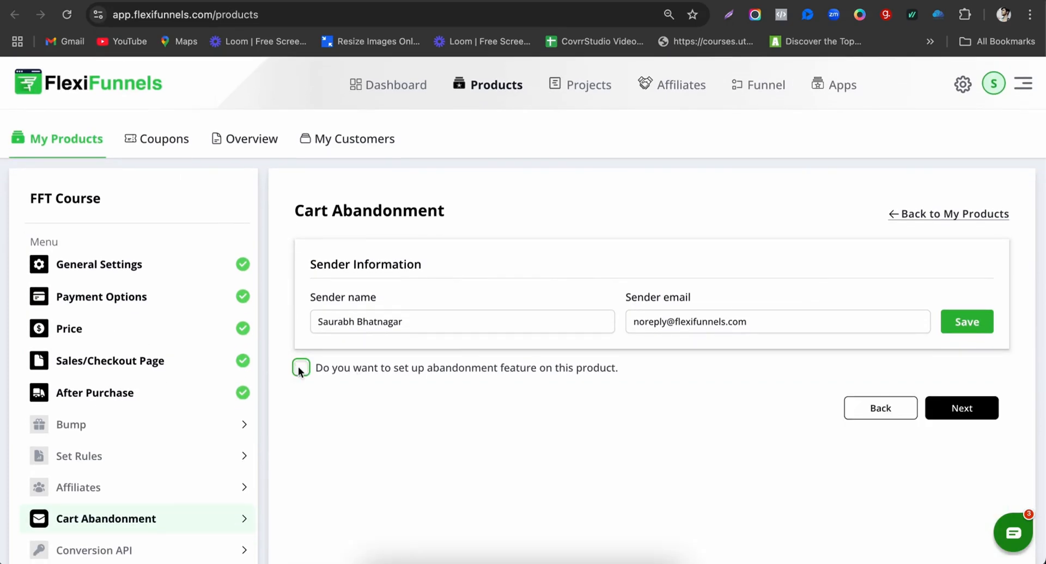
pyautogui.click(961, 409)
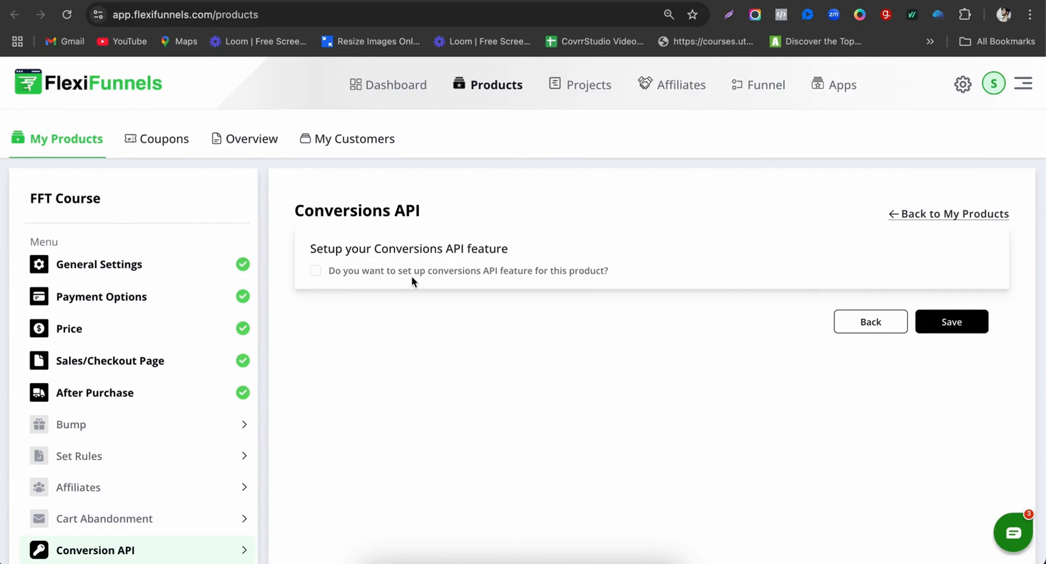
# Step: Save FFT Course without Conversions API and dismiss the success message
pyautogui.scroll(-1, 534, 280)
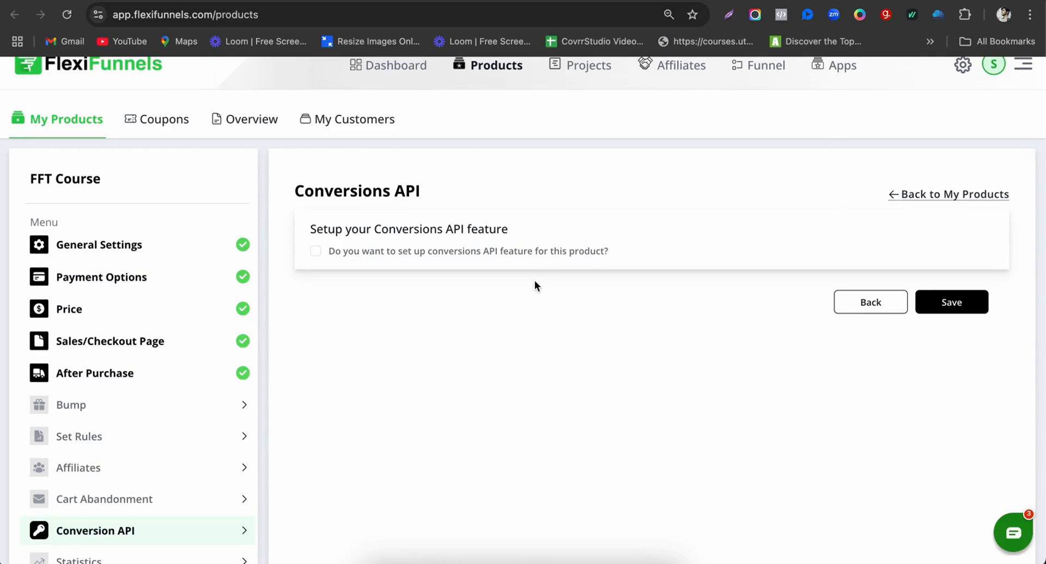
pyautogui.click(955, 305)
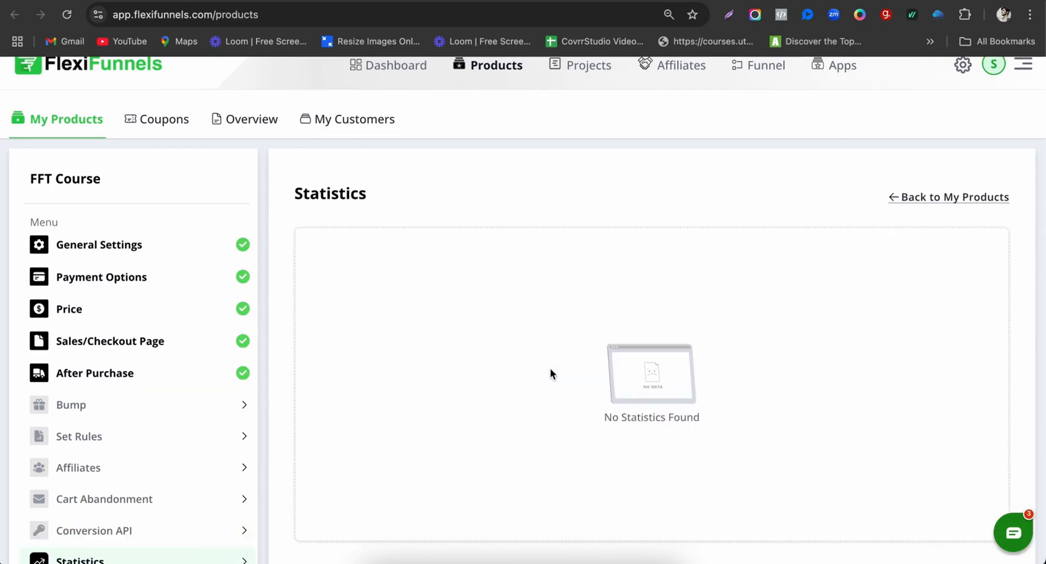
pyautogui.scroll(-1, 551, 369)
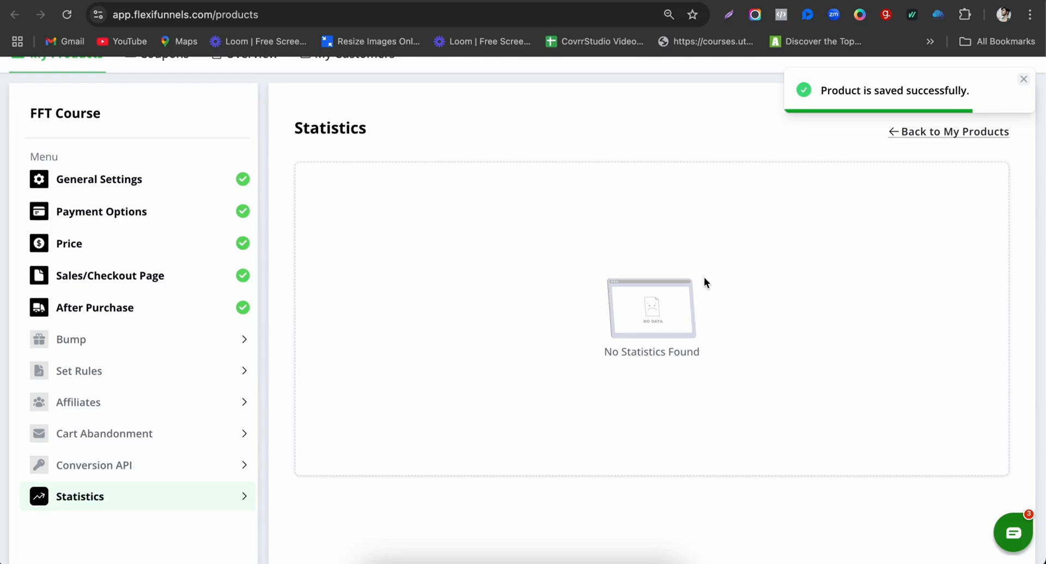
pyautogui.click(1023, 80)
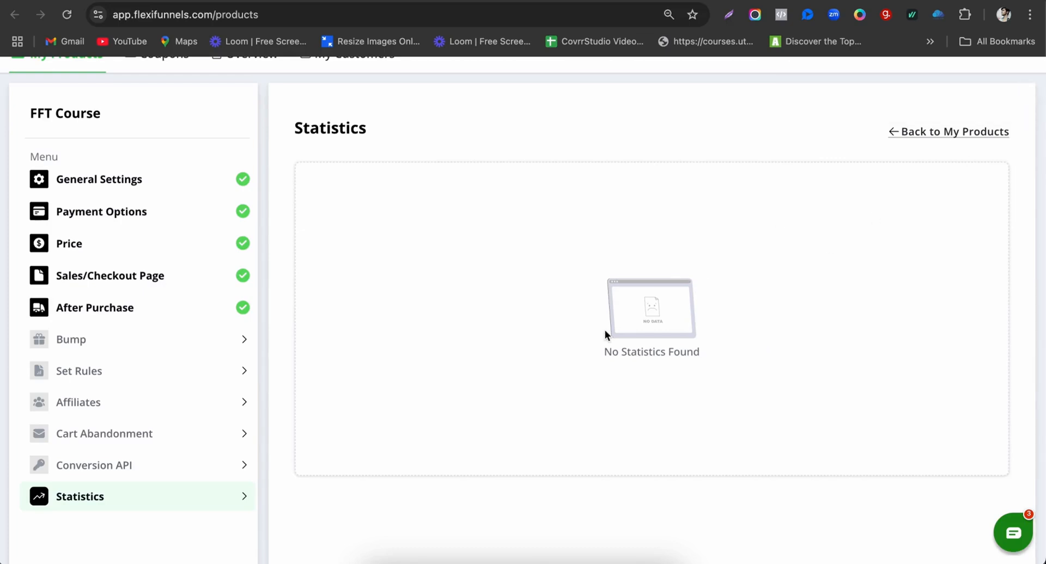
pyautogui.scroll(-1, 604, 335)
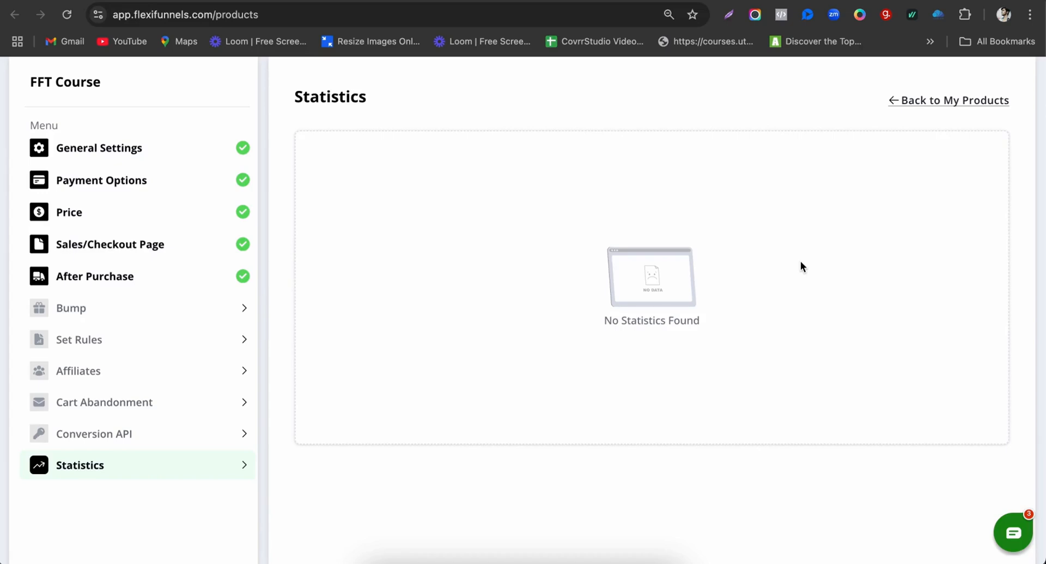
pyautogui.scroll(3, 763, 299)
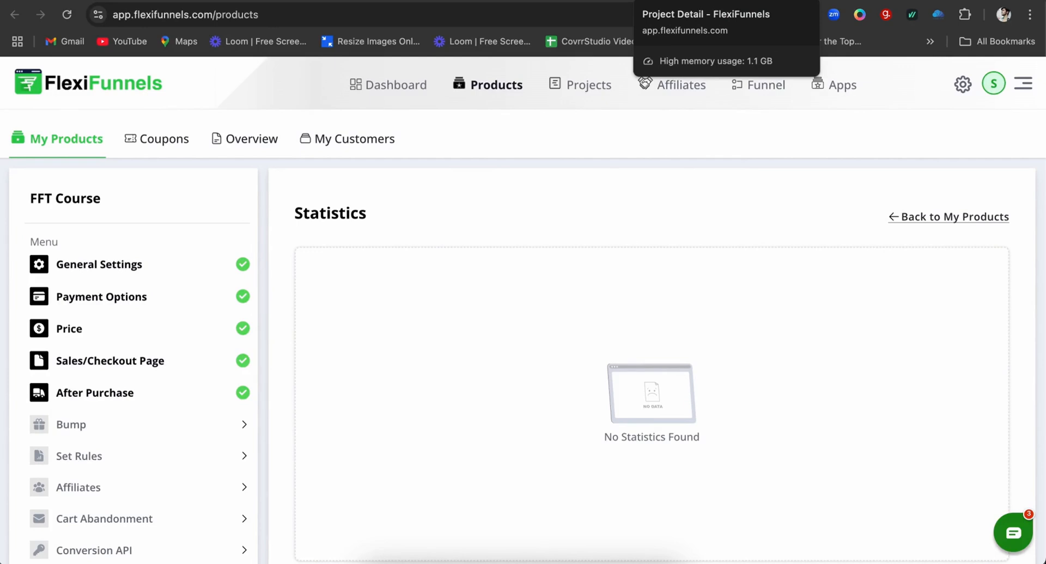
# Step: Open the FFT - Sales page editor in a new tab from the project's pages
pyautogui.click(678, 0)
pyautogui.scroll(-1, 207, 427)
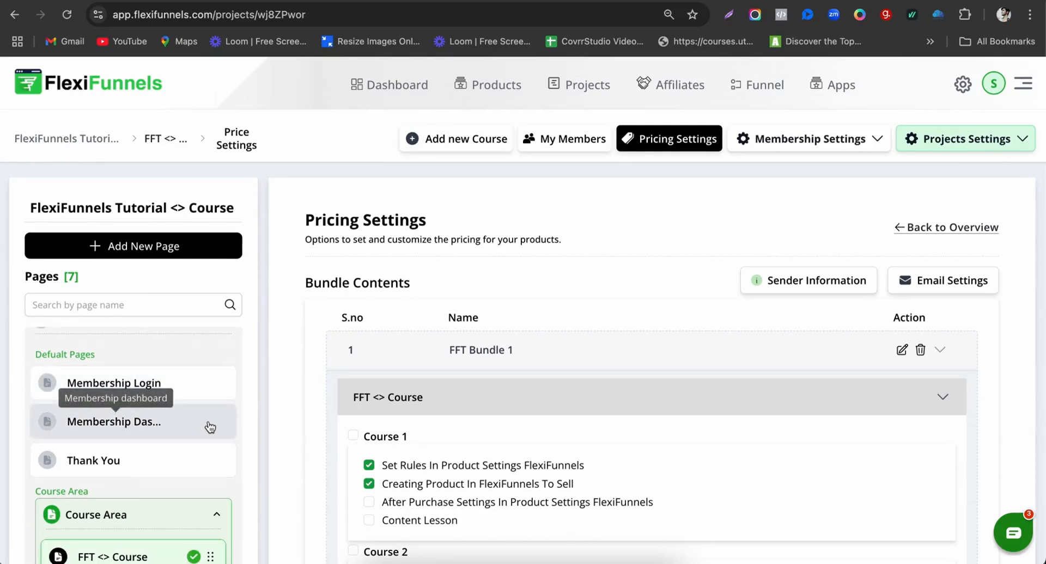
pyautogui.scroll(-10, 210, 427)
pyautogui.scroll(3, 207, 240)
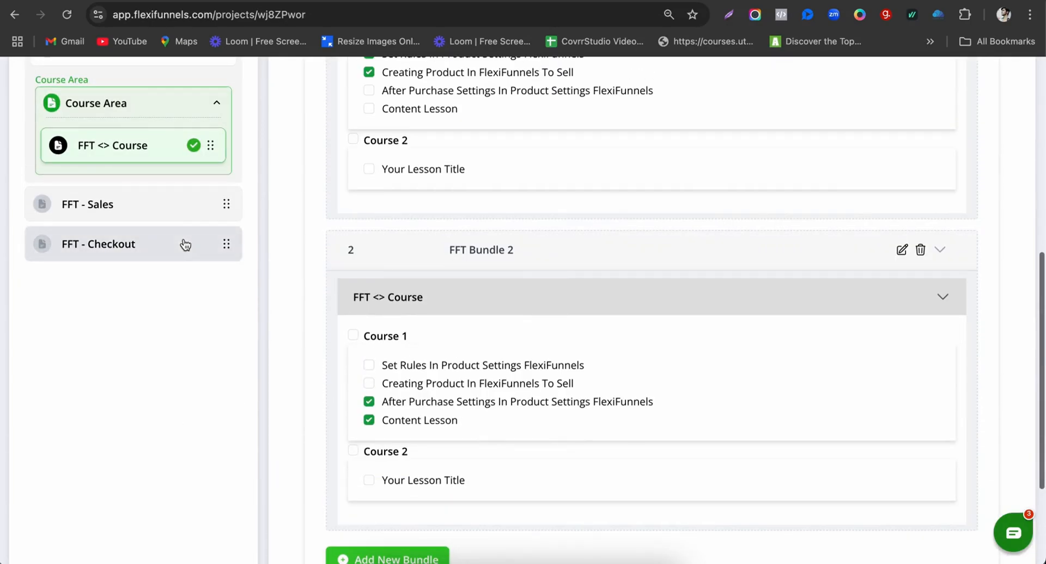
pyautogui.click(137, 210)
pyautogui.moveTo(347, 270)
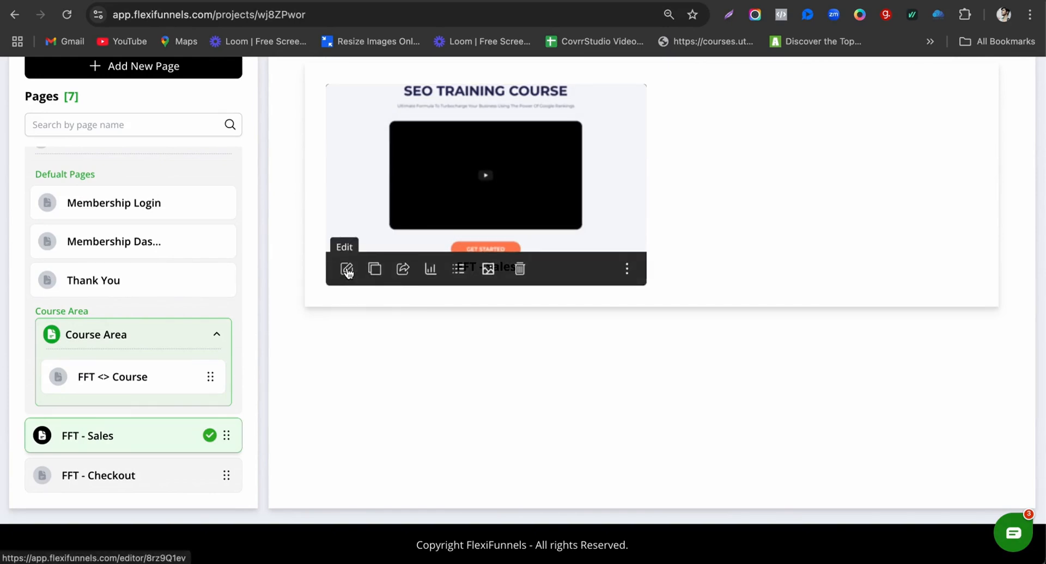
pyautogui.rightClick(348, 273)
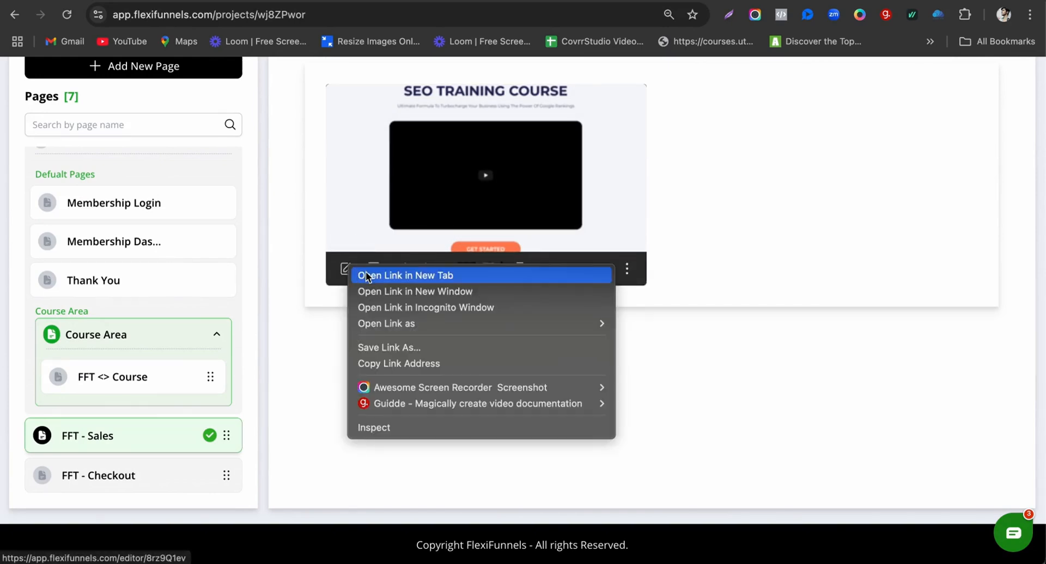
pyautogui.click(365, 275)
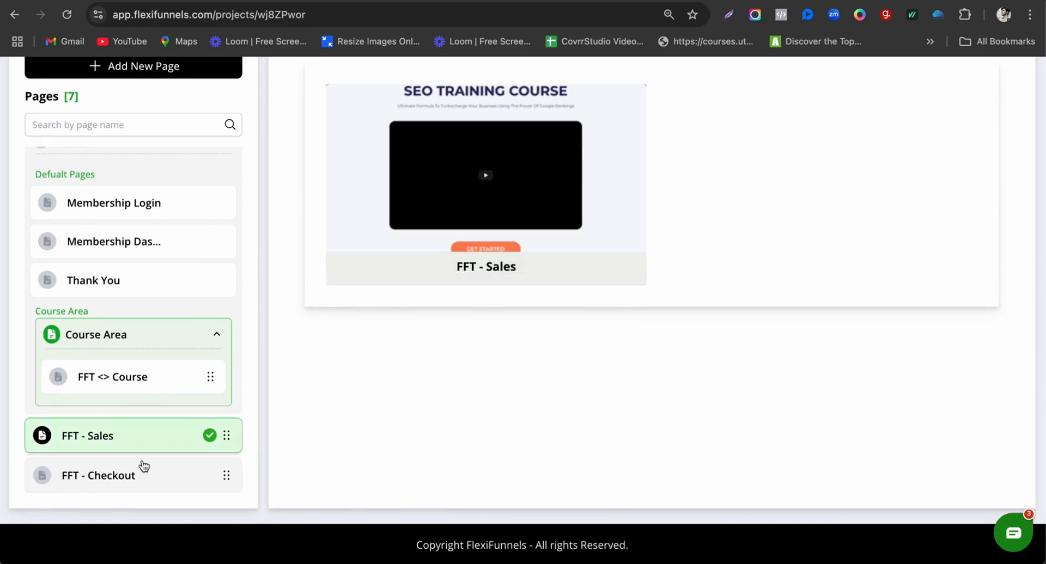
# Step: Open the FFT - Checkout editor in a new tab and switch to it
pyautogui.click(98, 480)
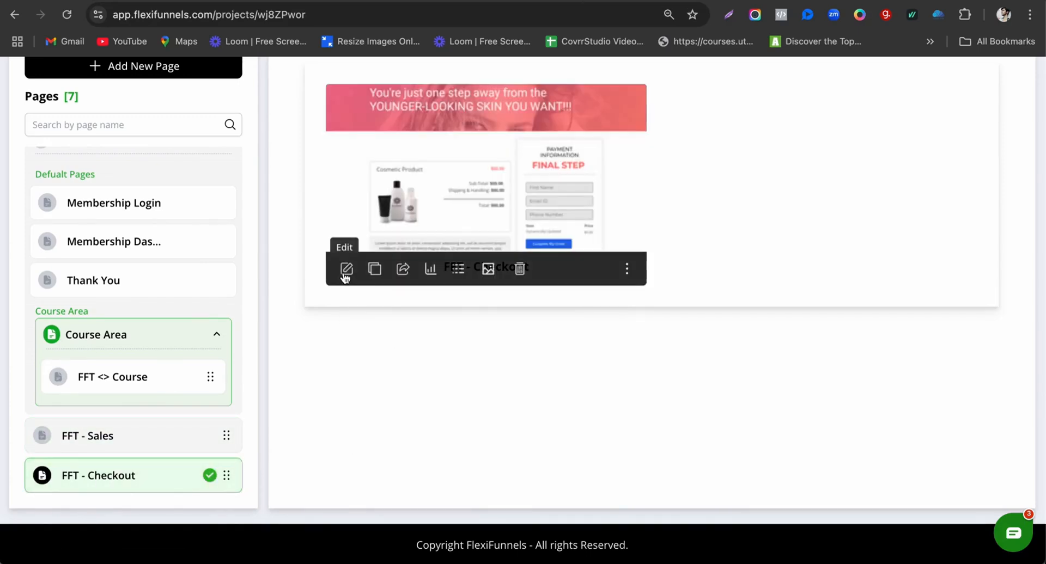
pyautogui.rightClick(346, 276)
pyautogui.click(369, 277)
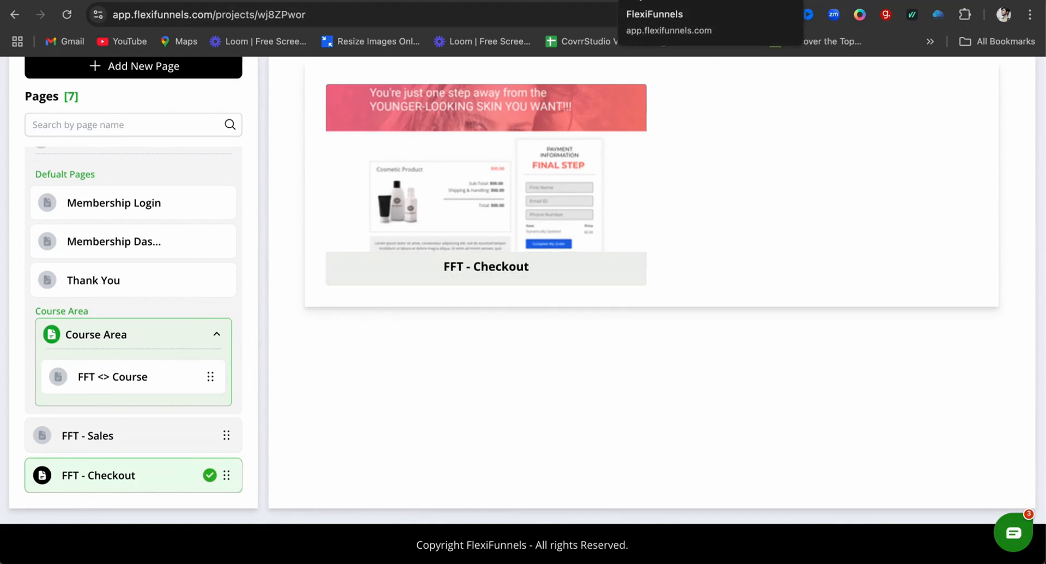
pyautogui.click(640, 2)
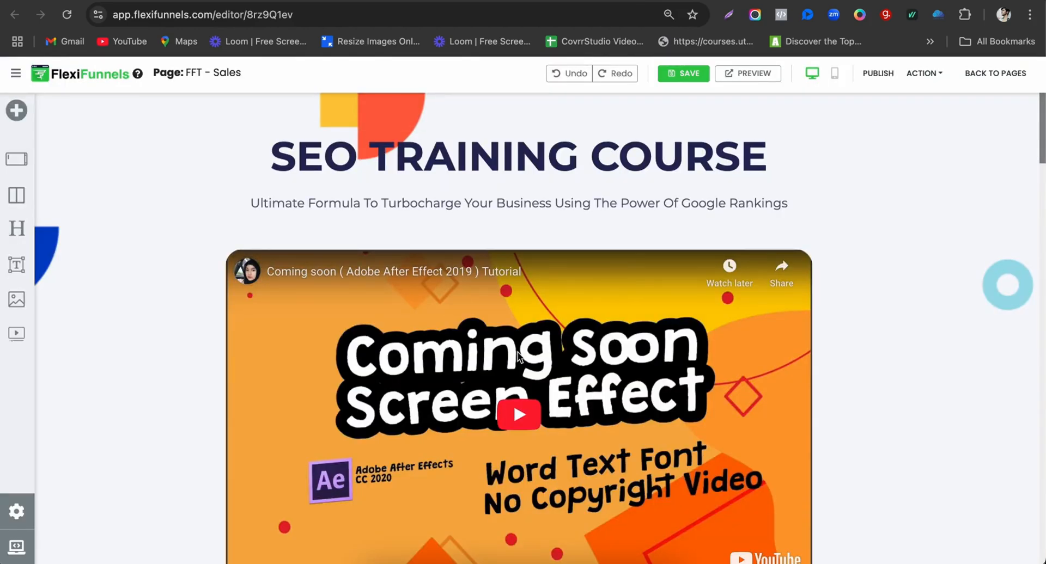
# Step: Set the GET STARTED button to go to the FFT Course product's next step instead of a popup
pyautogui.scroll(-7, 518, 352)
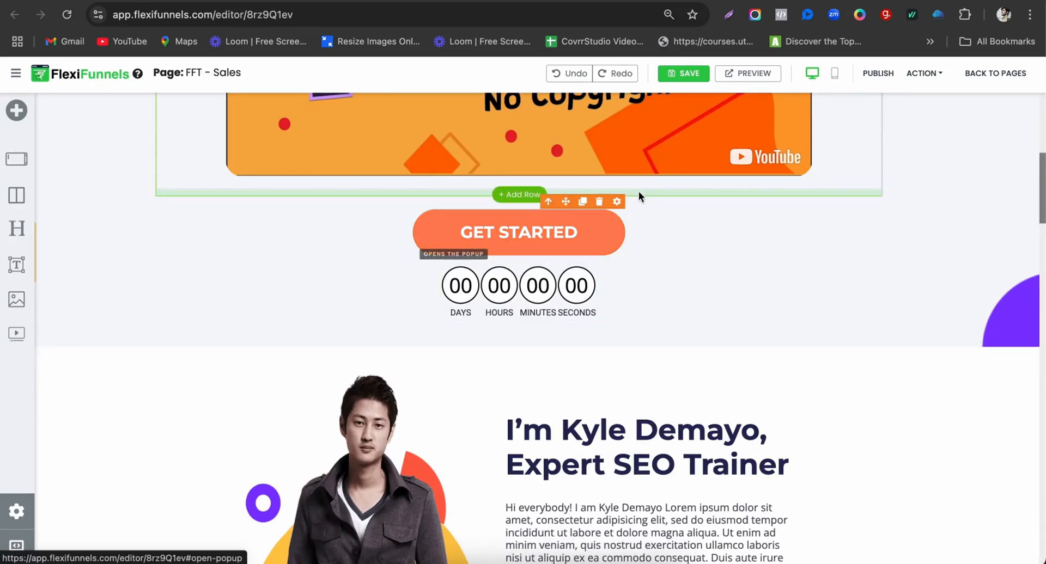
pyautogui.click(617, 202)
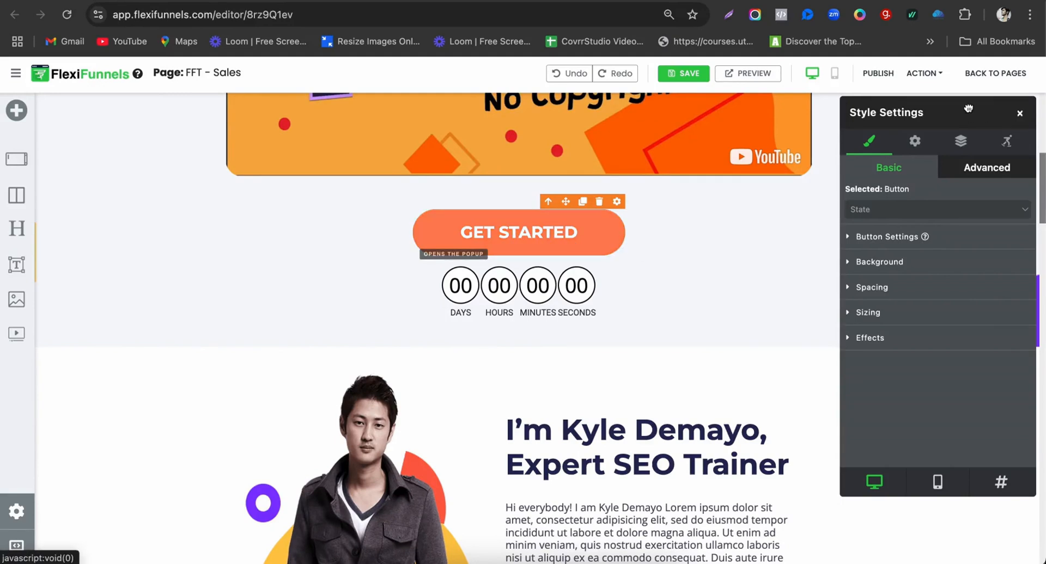
pyautogui.click(915, 141)
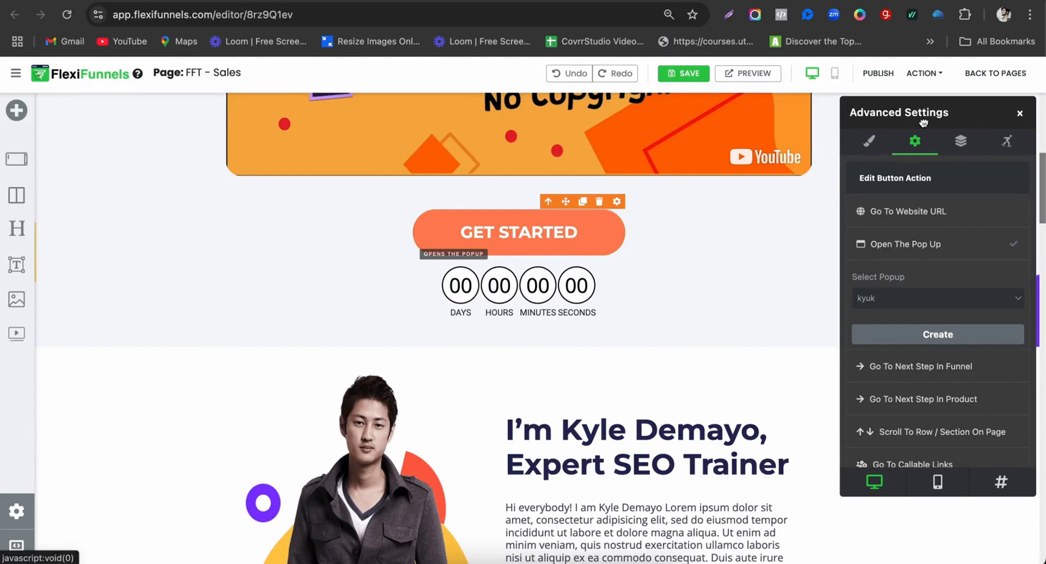
pyautogui.scroll(-1, 924, 247)
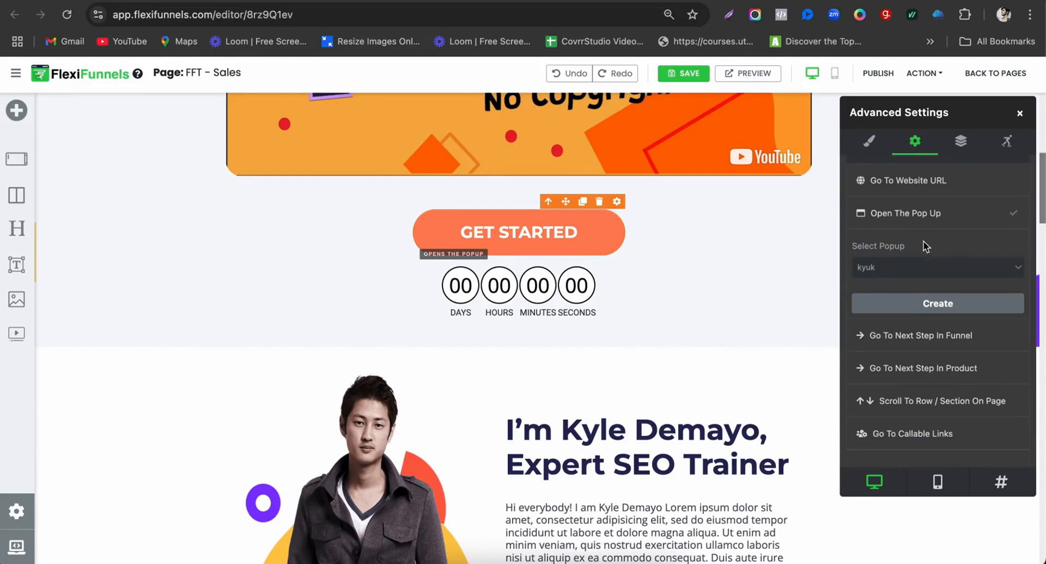
pyautogui.click(938, 370)
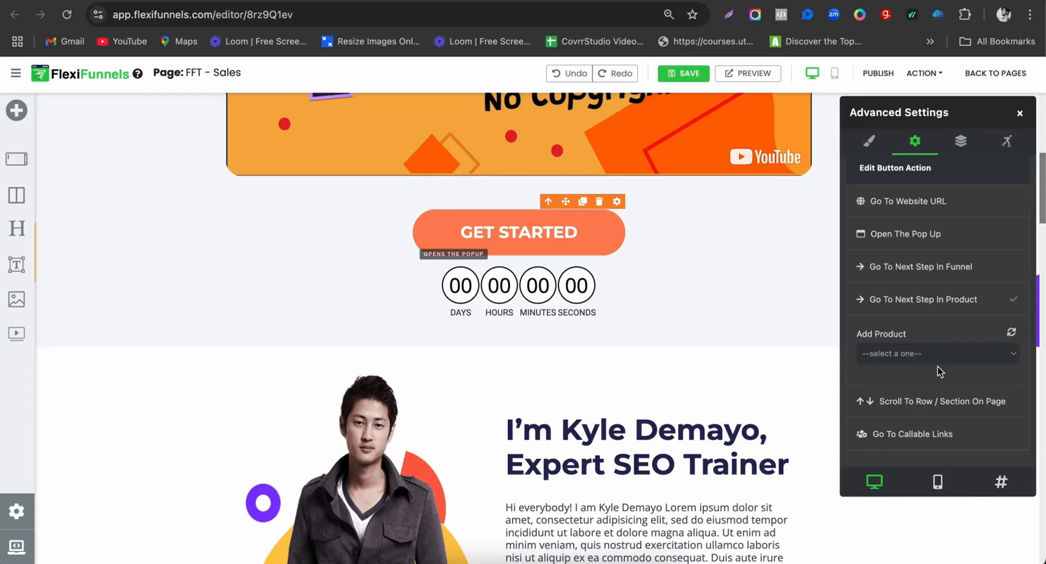
pyautogui.click(904, 355)
pyautogui.scroll(-6, 902, 355)
pyautogui.scroll(-20, 903, 355)
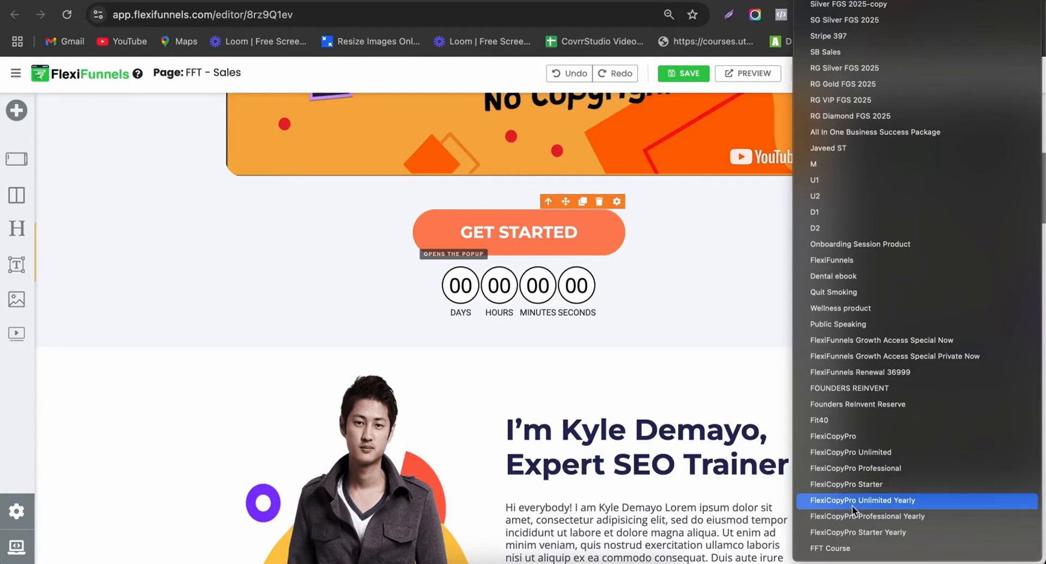
pyautogui.click(833, 548)
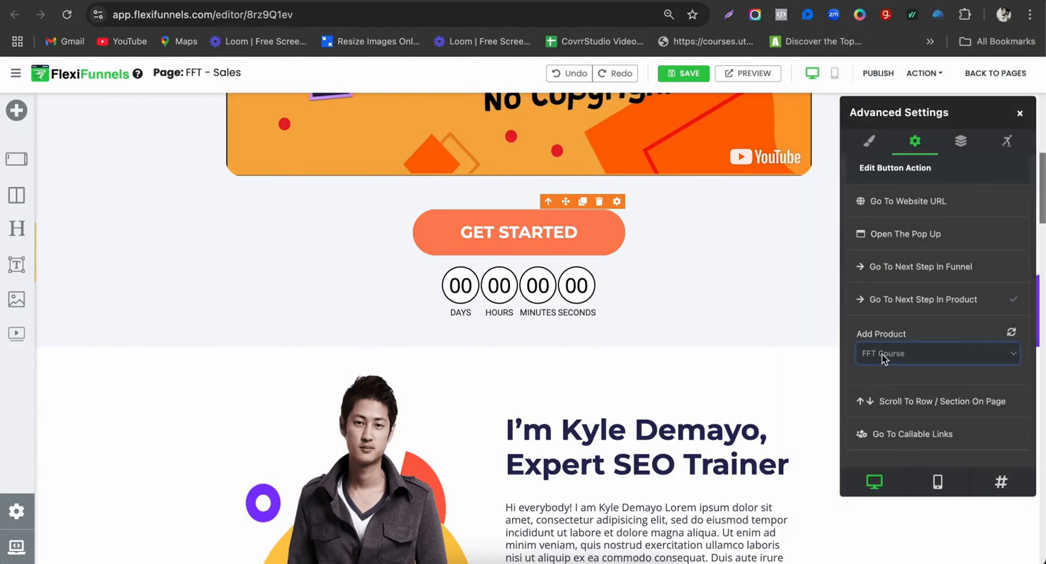
pyautogui.click(1018, 113)
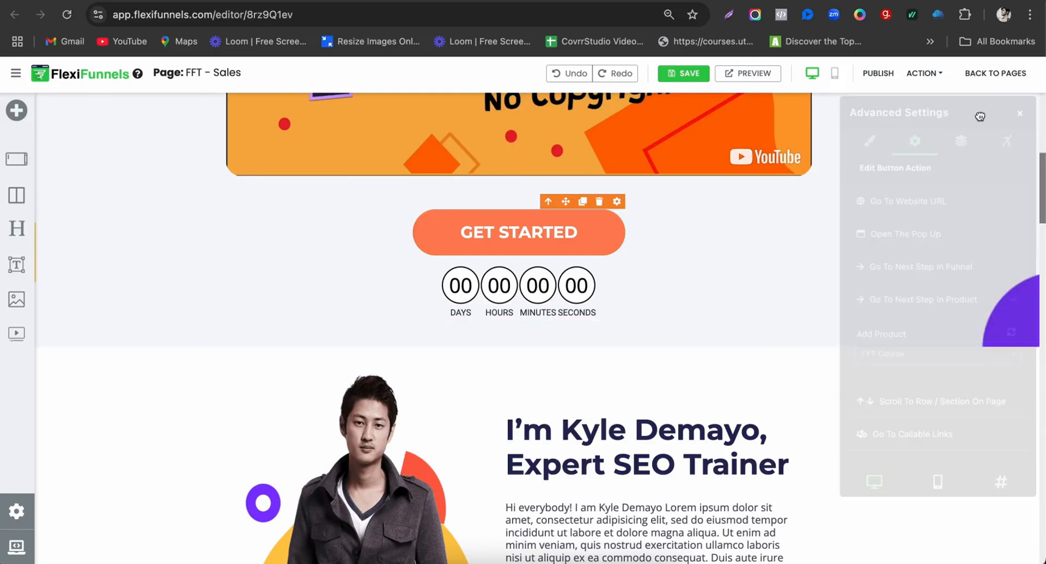
# Step: Publish the FFT - Sales page
pyautogui.click(877, 73)
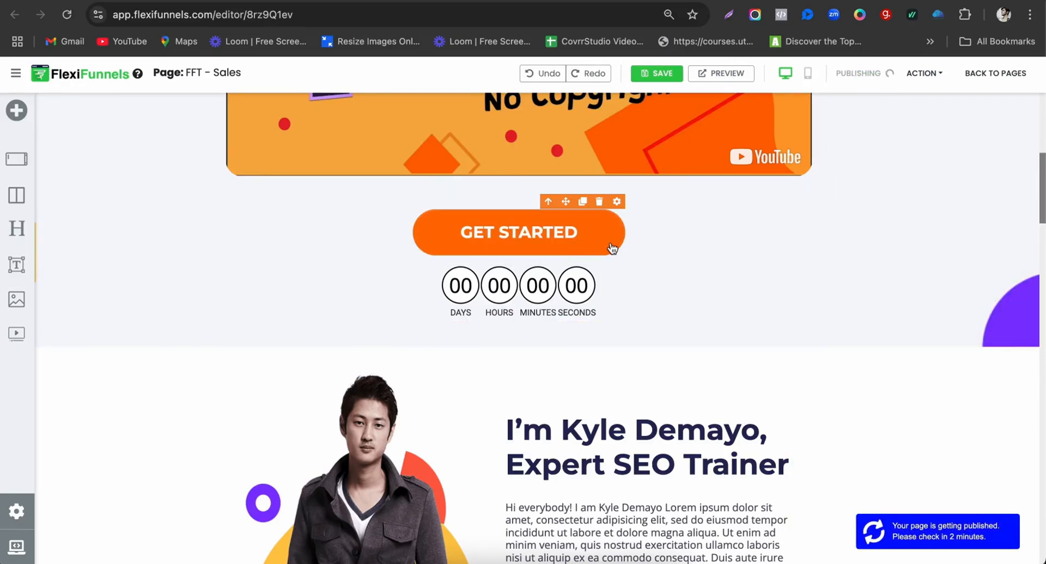
pyautogui.scroll(-10, 633, 316)
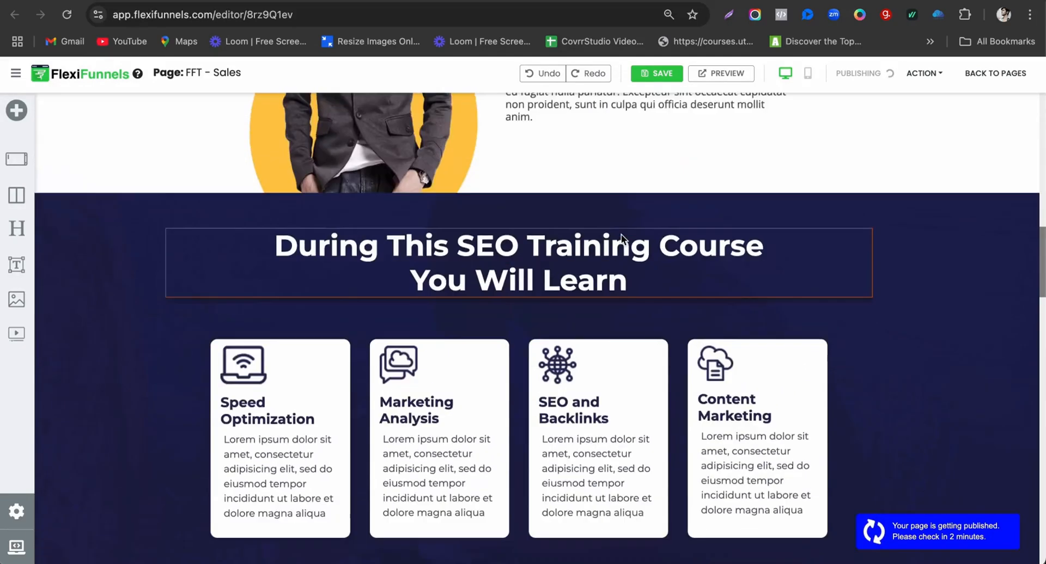
pyautogui.scroll(6, 621, 234)
pyautogui.scroll(3, 574, 273)
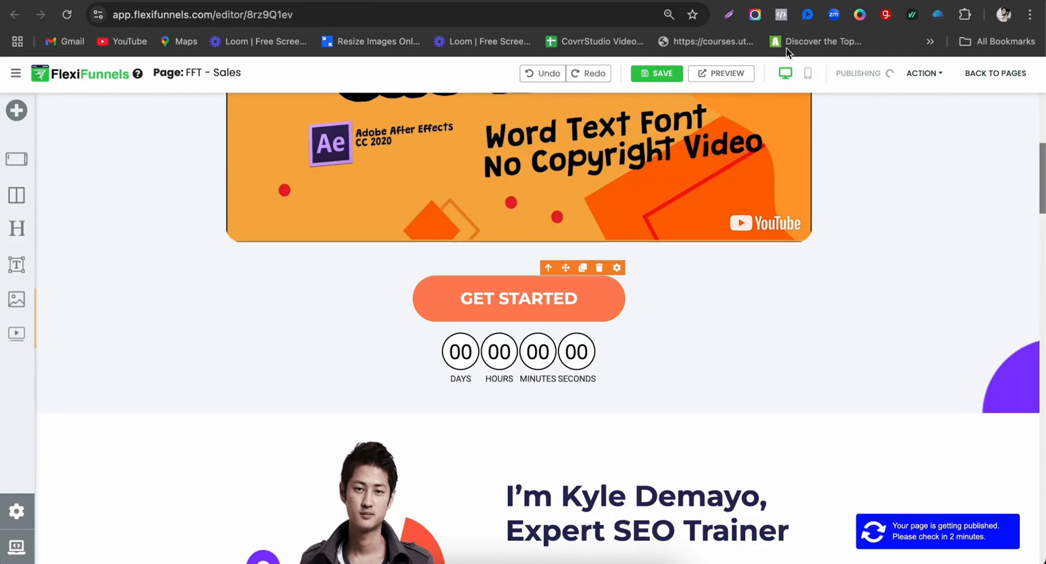
# Step: Publish the FFT - Checkout page from its editor tab
pyautogui.click(702, 0)
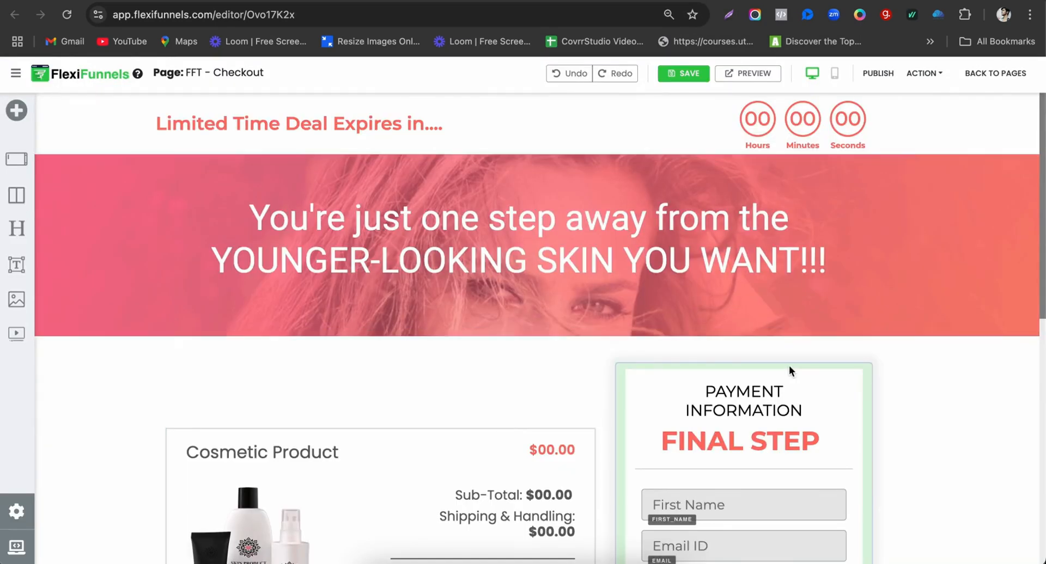
pyautogui.click(875, 81)
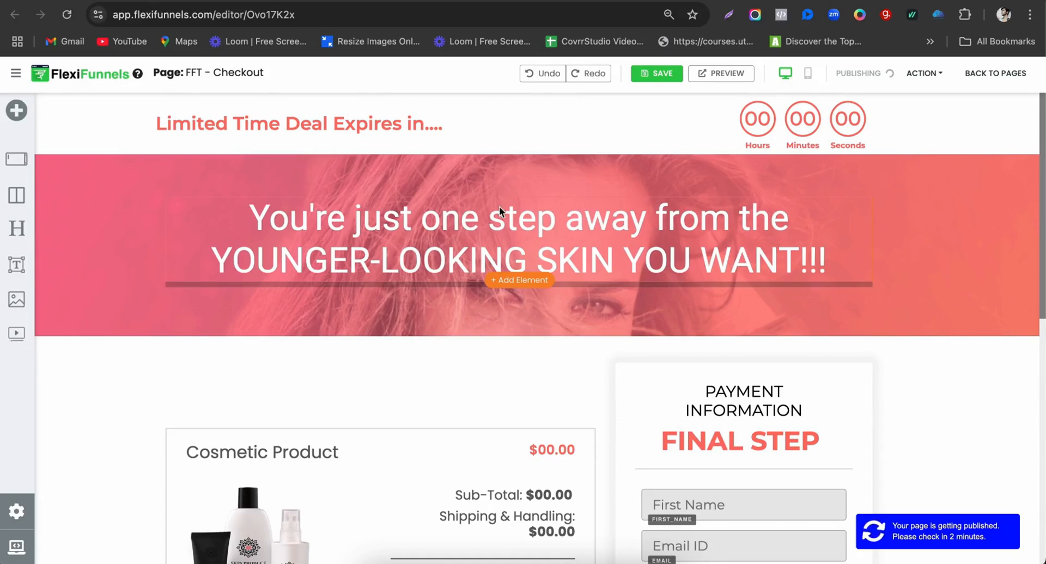
pyautogui.scroll(-1, 602, 202)
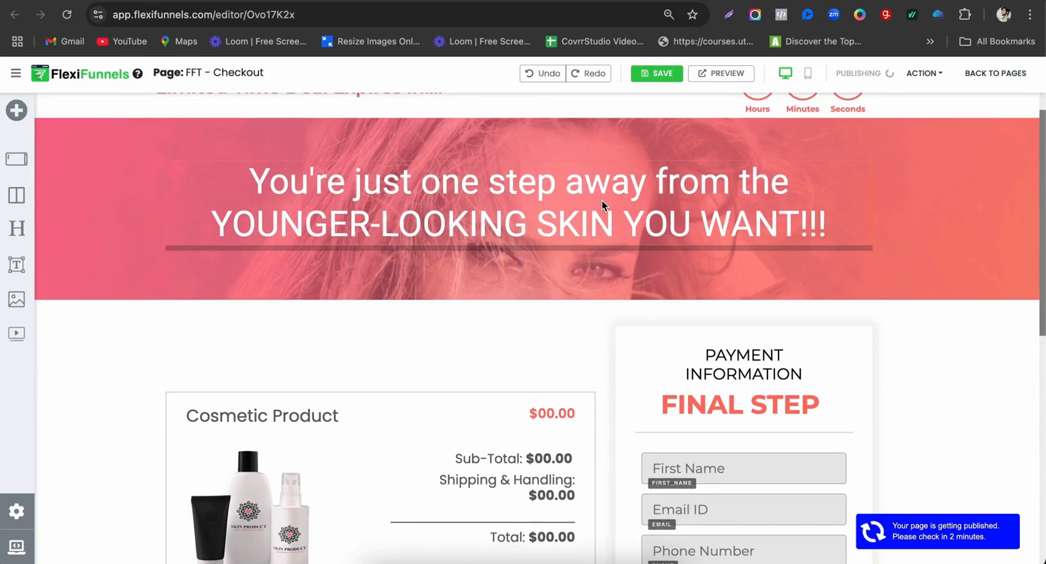
pyautogui.scroll(1, 601, 201)
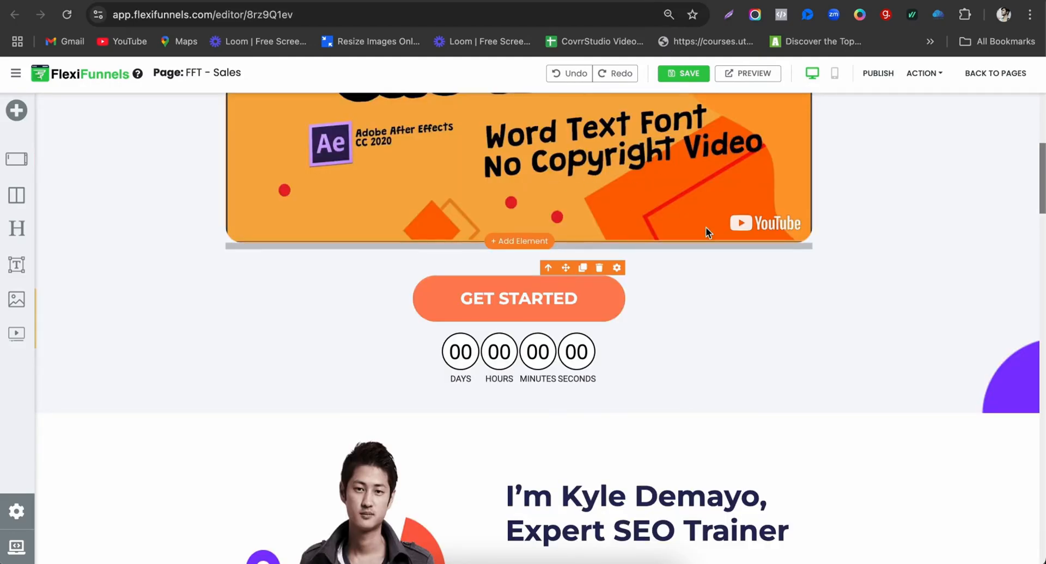
# Step: Open the FFT - Sales page's live published URL from the ACTION menu
pyautogui.click(923, 74)
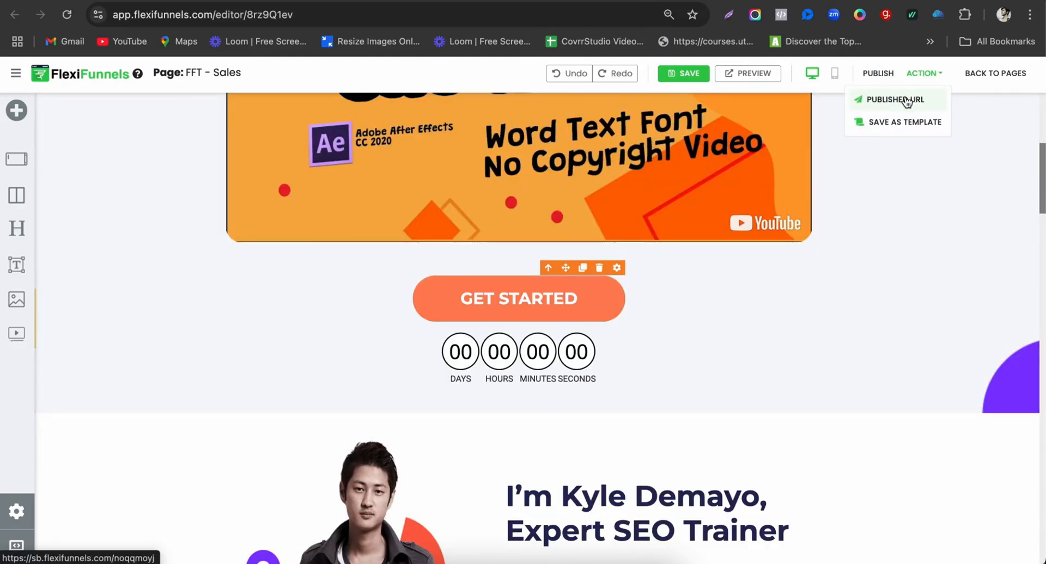
pyautogui.click(905, 100)
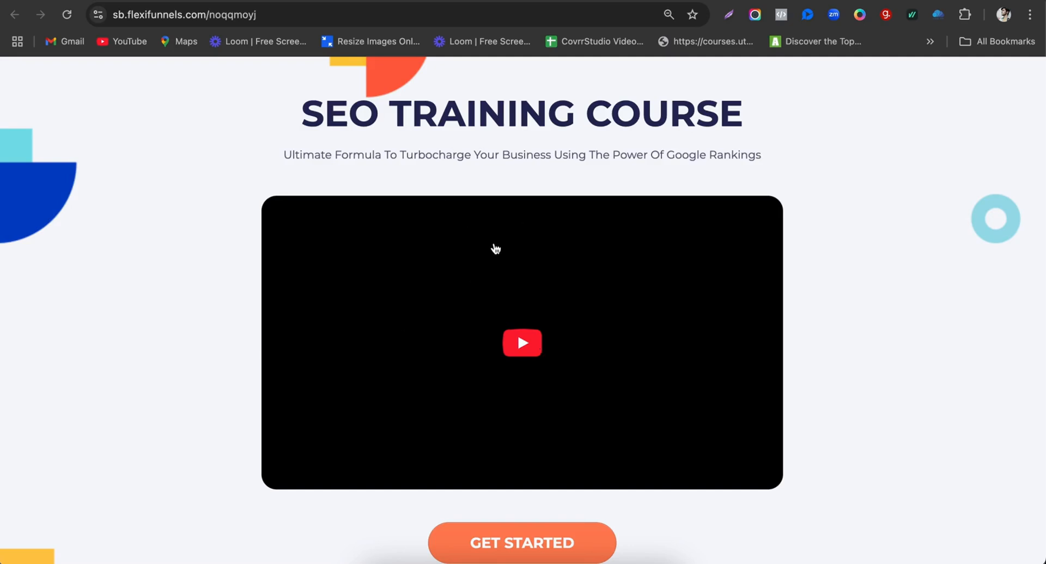
pyautogui.scroll(-3, 493, 245)
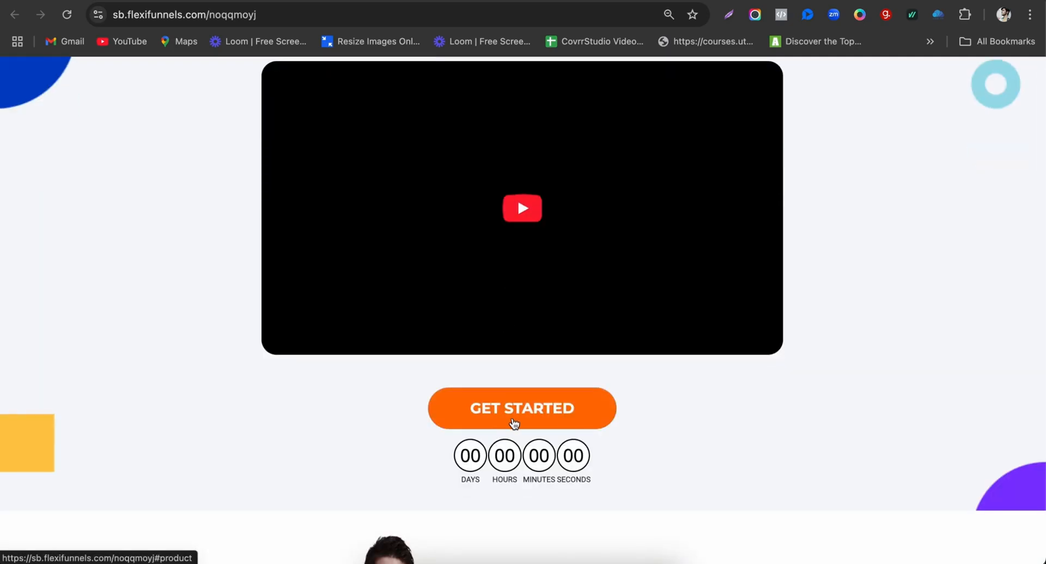
# Step: Go from the live page's GET STARTED button to the checkout form
pyautogui.click(514, 424)
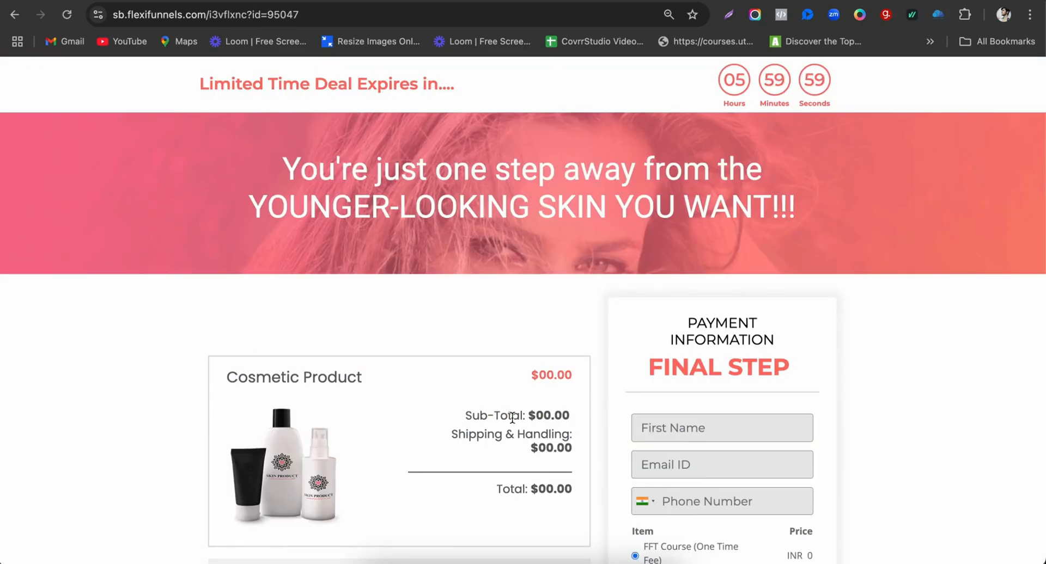
pyautogui.scroll(-2, 514, 254)
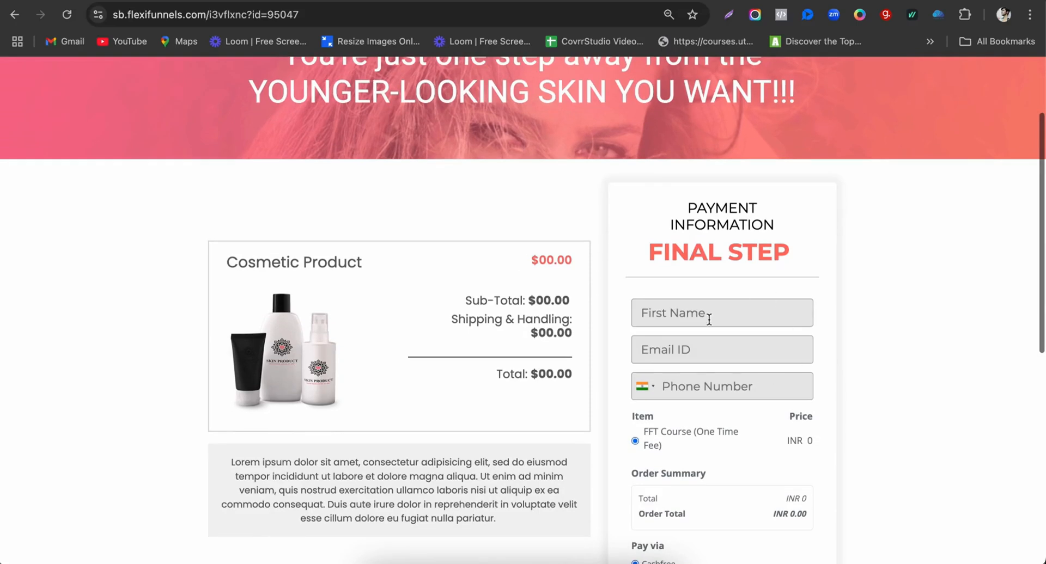
pyautogui.scroll(-3, 704, 367)
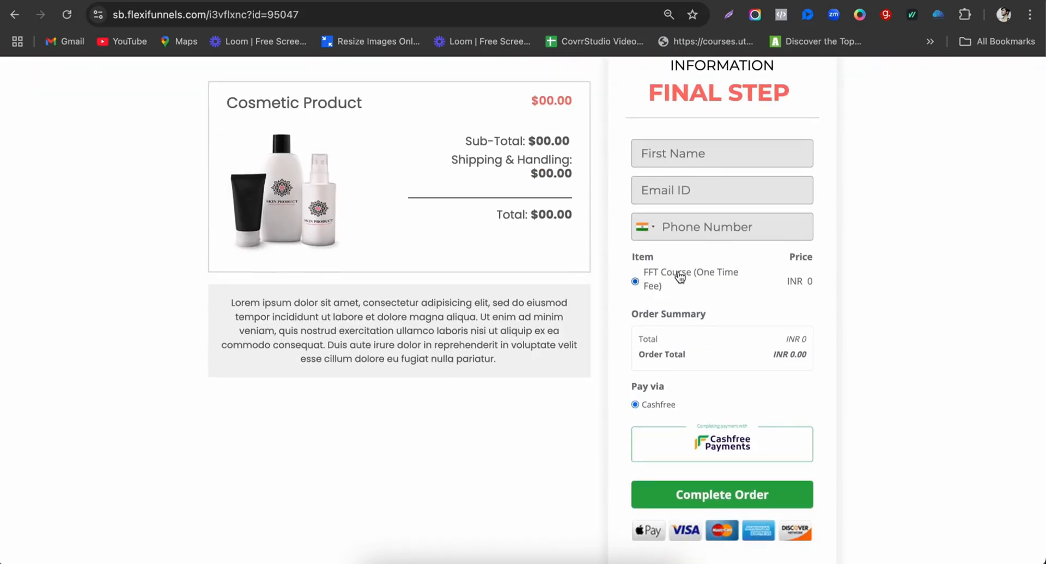
# Step: Enter the buyer's phone number, e-mail and first name, then complete the FFT Course order
pyautogui.click(703, 226)
pyautogui.write('????????????')
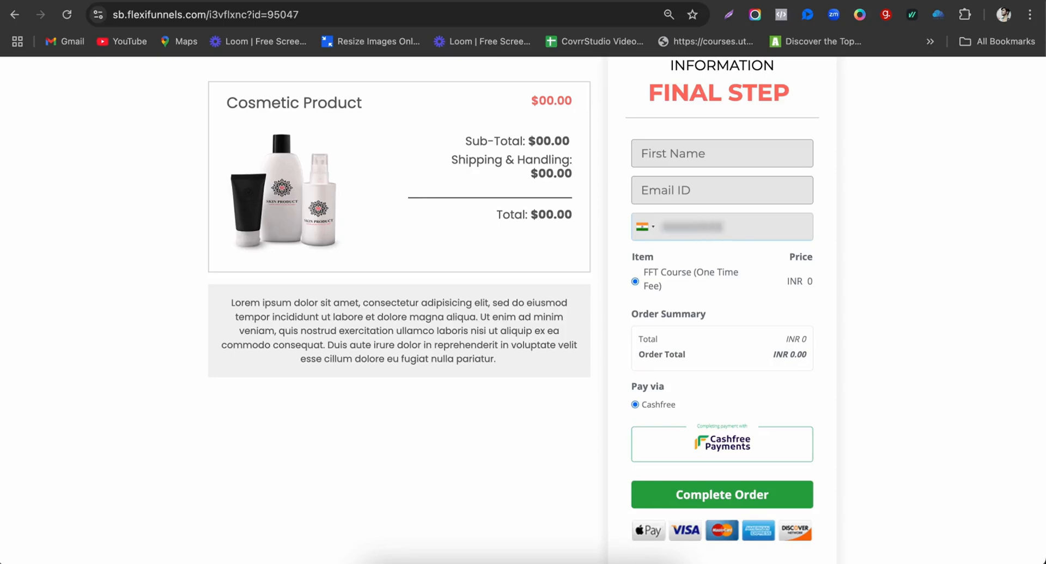
pyautogui.click(696, 191)
pyautogui.write('??????????')
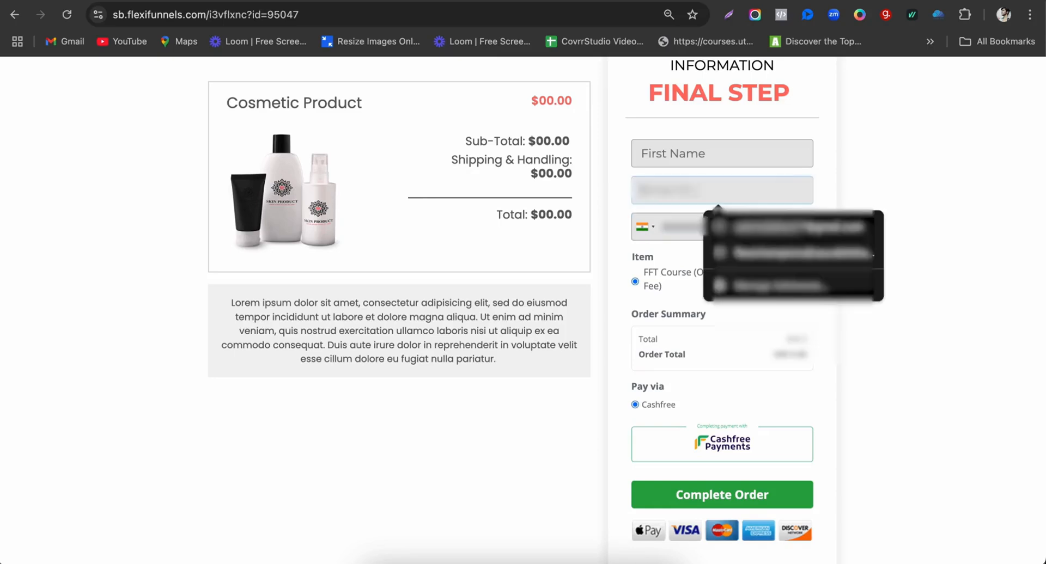
pyautogui.write('?????????????m')
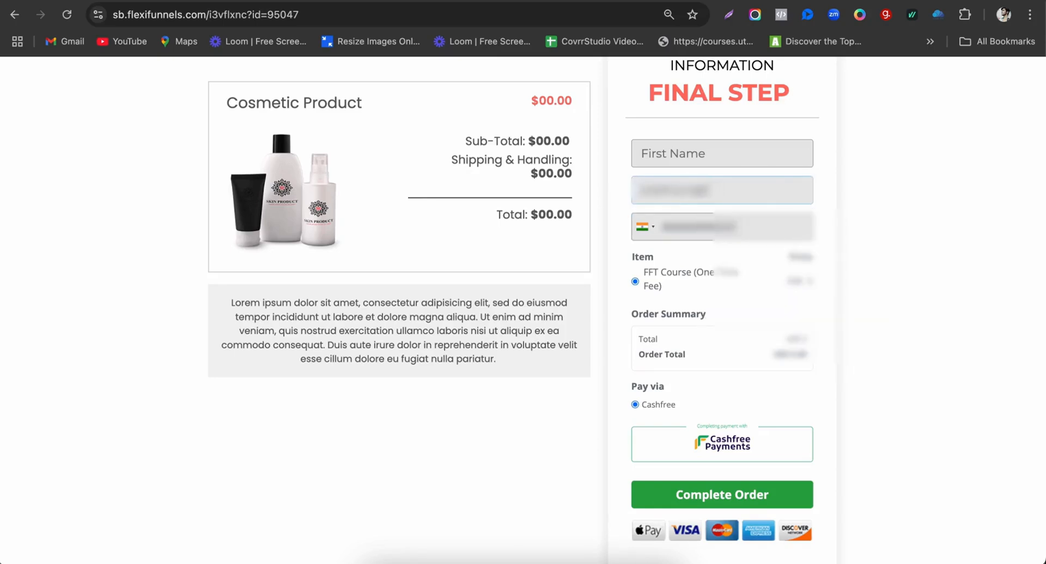
pyautogui.click(689, 154)
pyautogui.write('Siddhant')
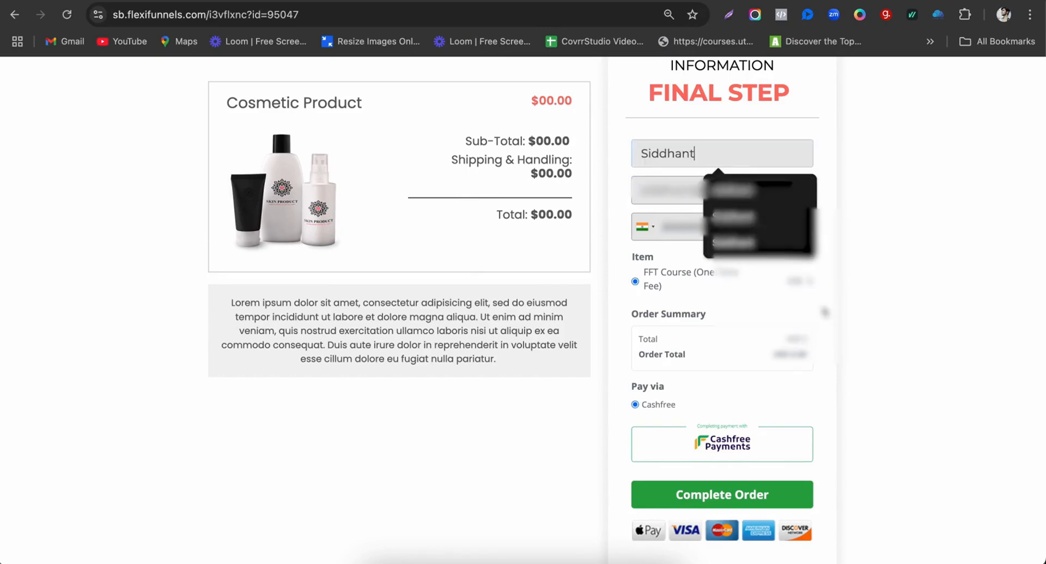
pyautogui.click(823, 313)
pyautogui.scroll(-1, 823, 316)
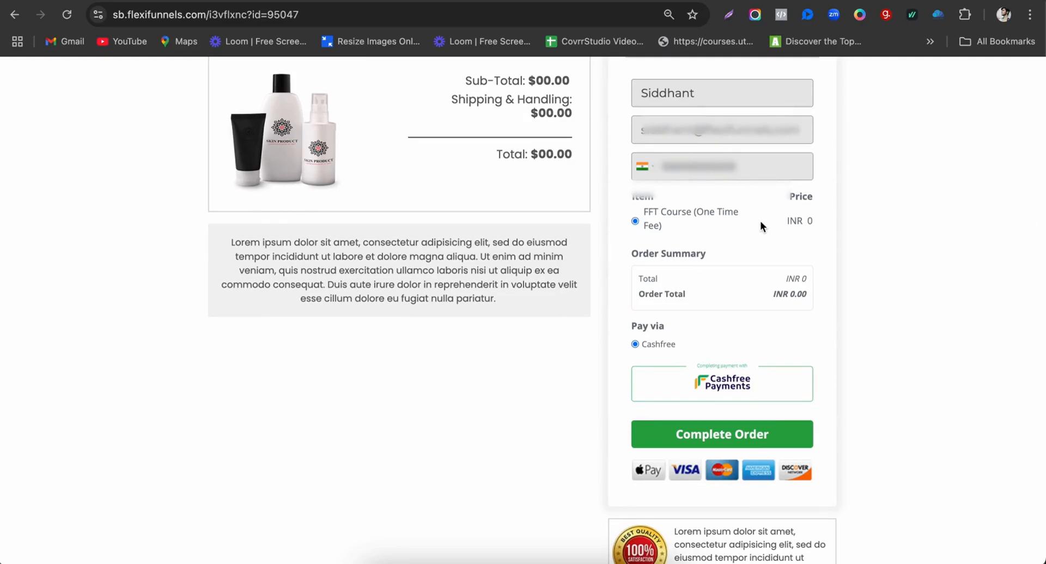
pyautogui.scroll(2, 727, 442)
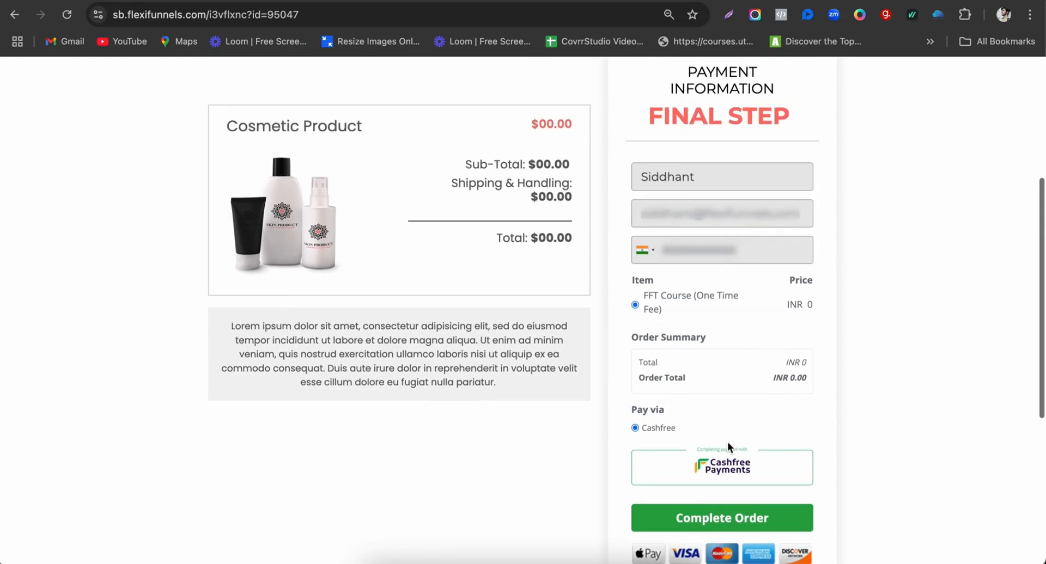
pyautogui.click(719, 518)
pyautogui.scroll(-2, 717, 514)
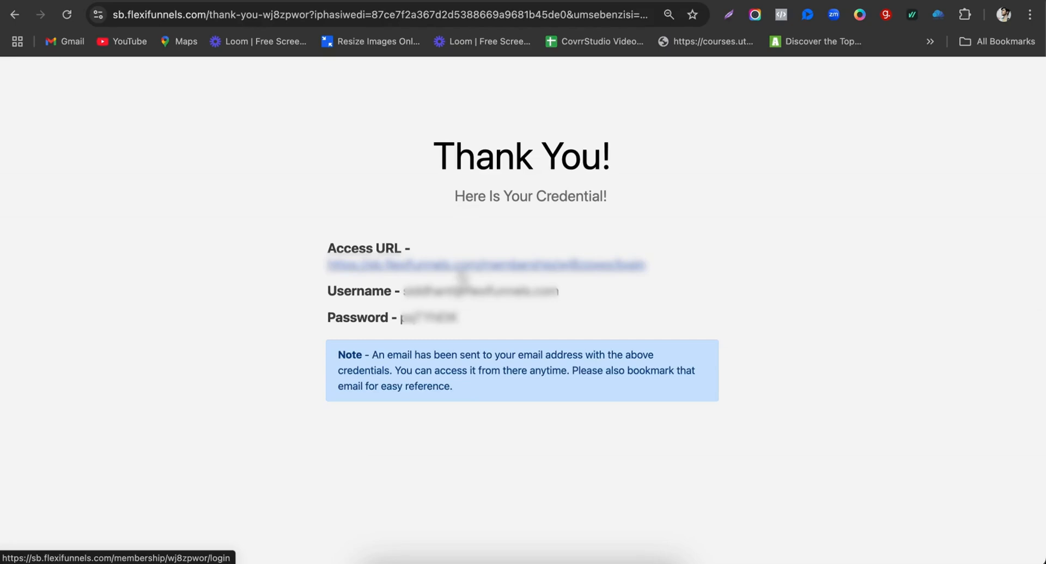
# Step: Open the member login page and copy the new member's username from the Thank You page
pyautogui.click(461, 272)
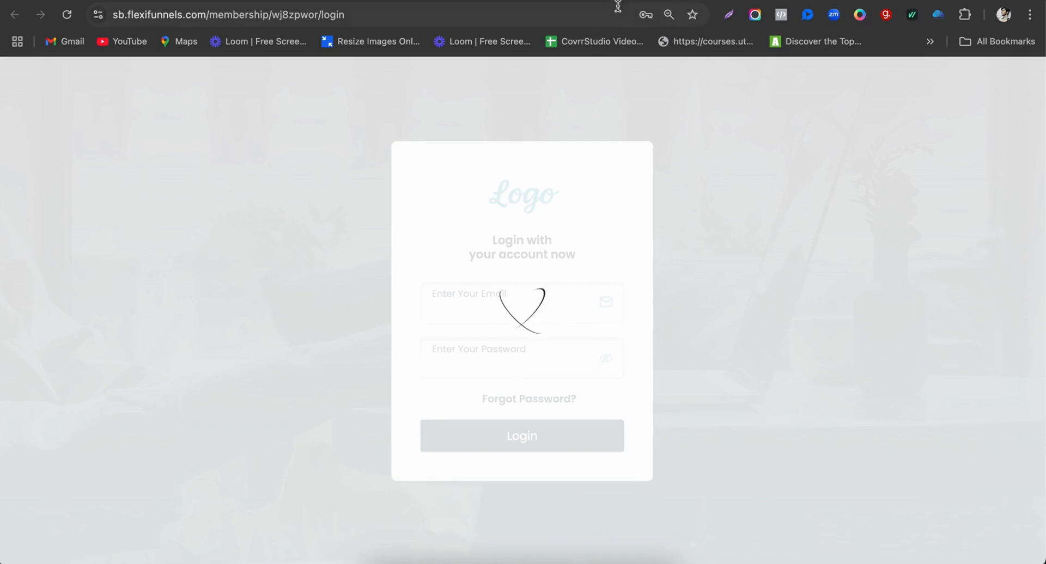
pyautogui.click(618, 1)
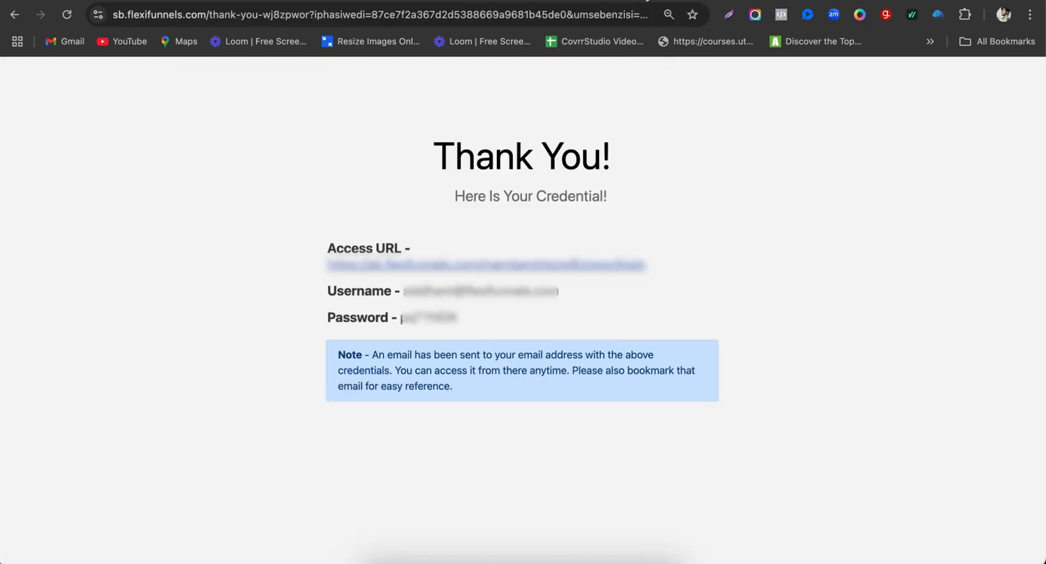
pyautogui.moveTo(403, 293); pyautogui.dragTo(561, 296)
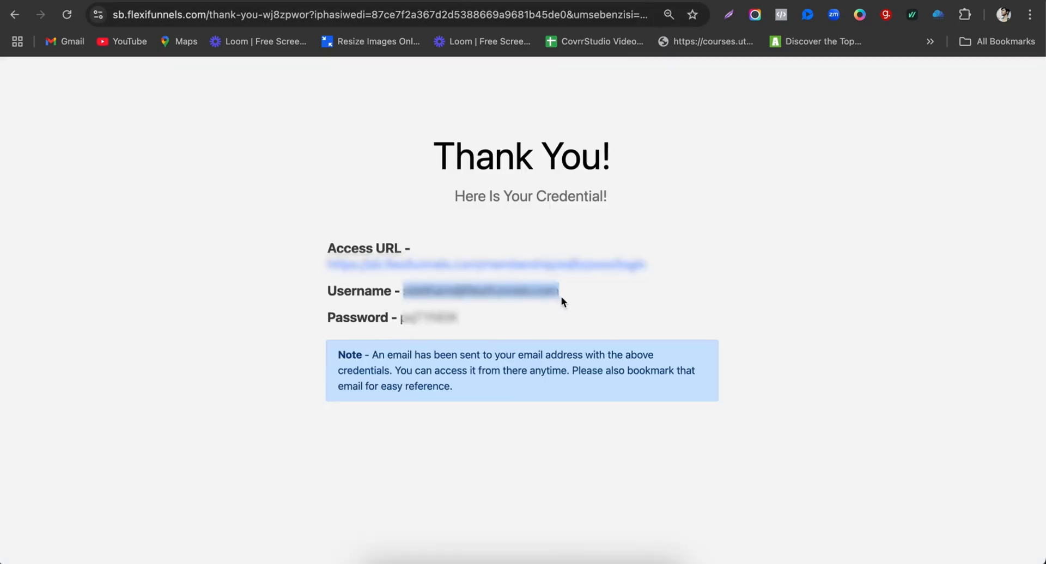
pyautogui.hotkey('ctrl', 'Tab')
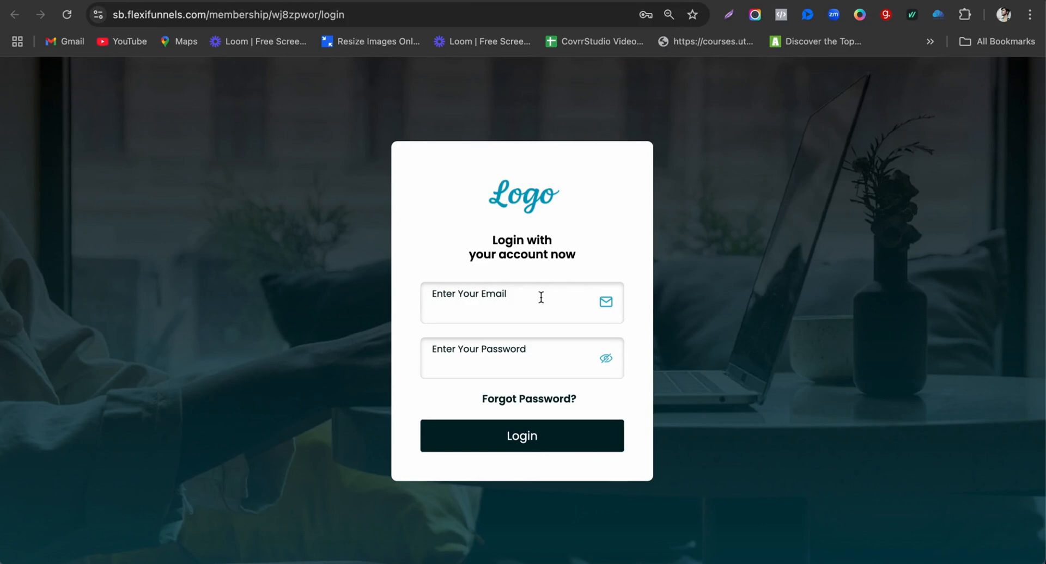
# Step: Close the Checkout, Products, Integrations, Digital Assets, Sales editor and extra Thank You tabs
pyautogui.click(745, 1)
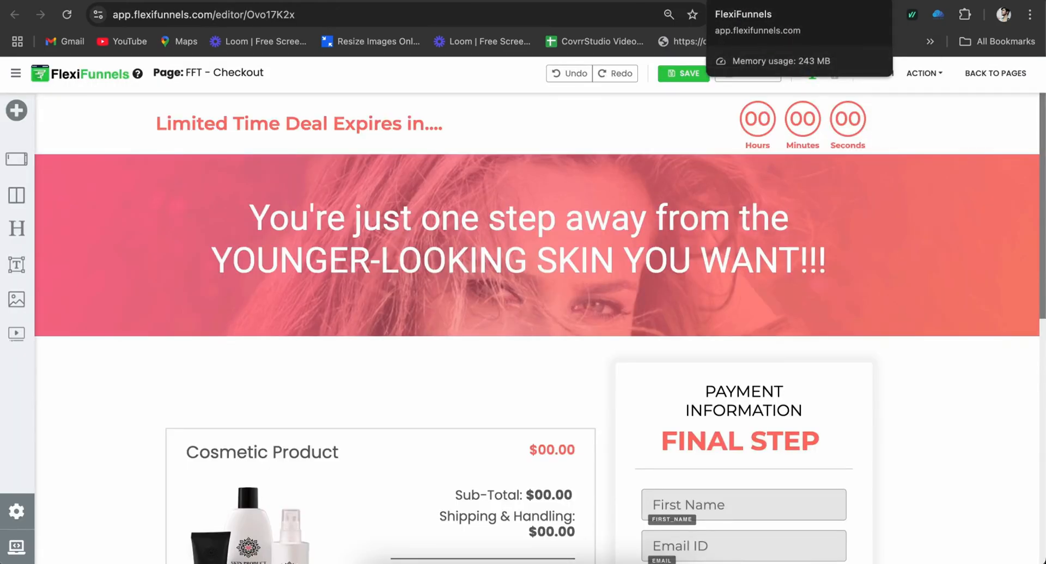
pyautogui.click(769, 1)
pyautogui.click(582, 220)
pyautogui.click(788, 1)
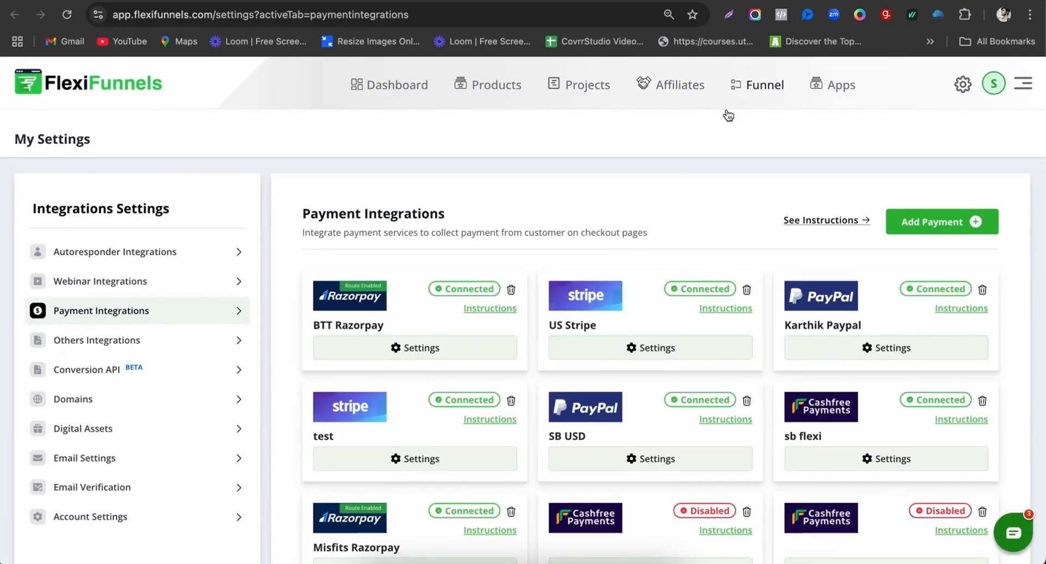
pyautogui.click(820, 1)
pyautogui.click(708, 1)
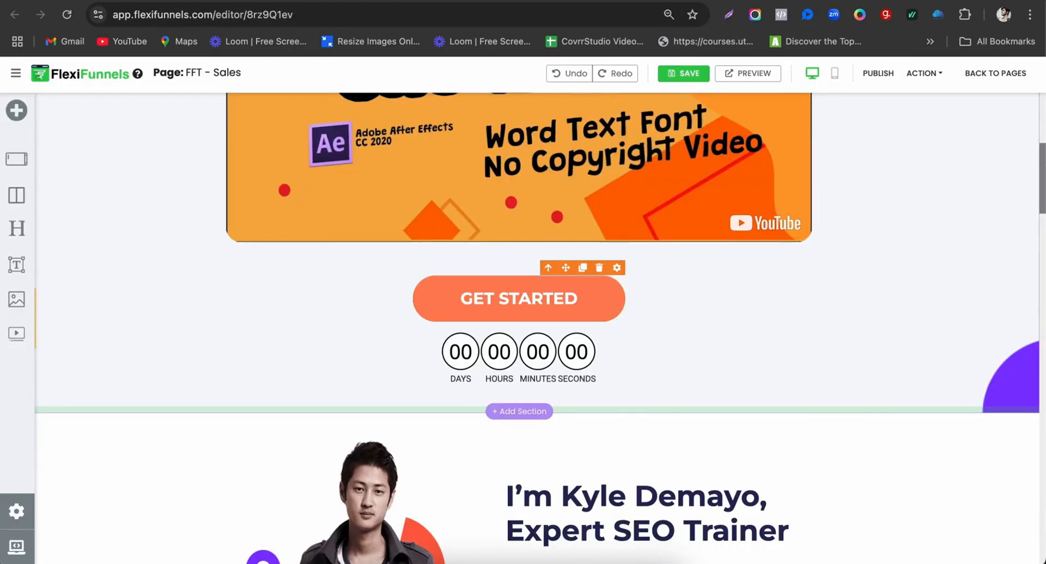
pyautogui.click(692, 2)
pyautogui.click(577, 223)
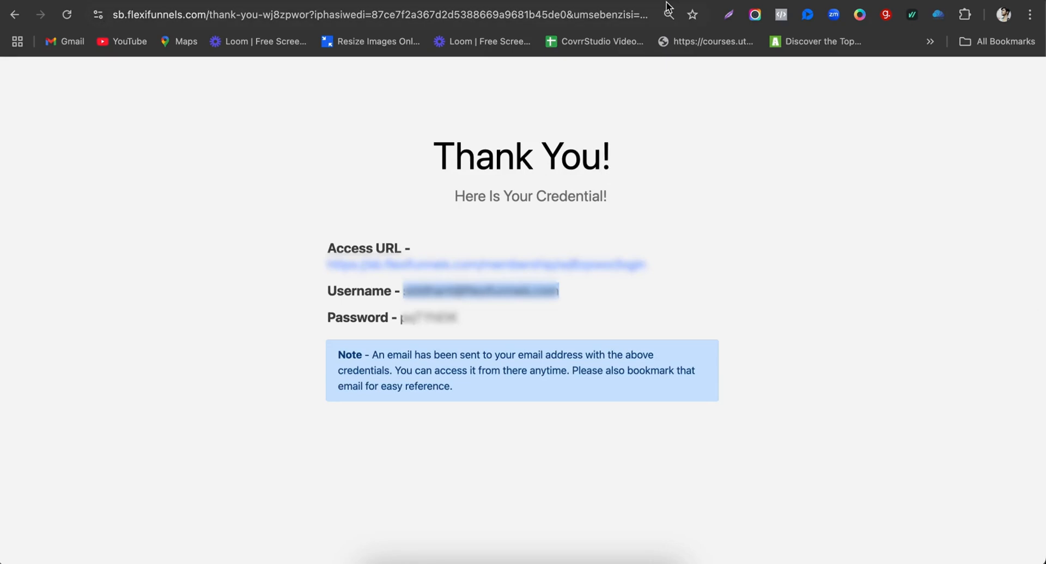
pyautogui.click(667, 4)
# Step: Review FFT <> Course's Membership Brand Settings, then return to the login page's email field
pyautogui.click(120, 388)
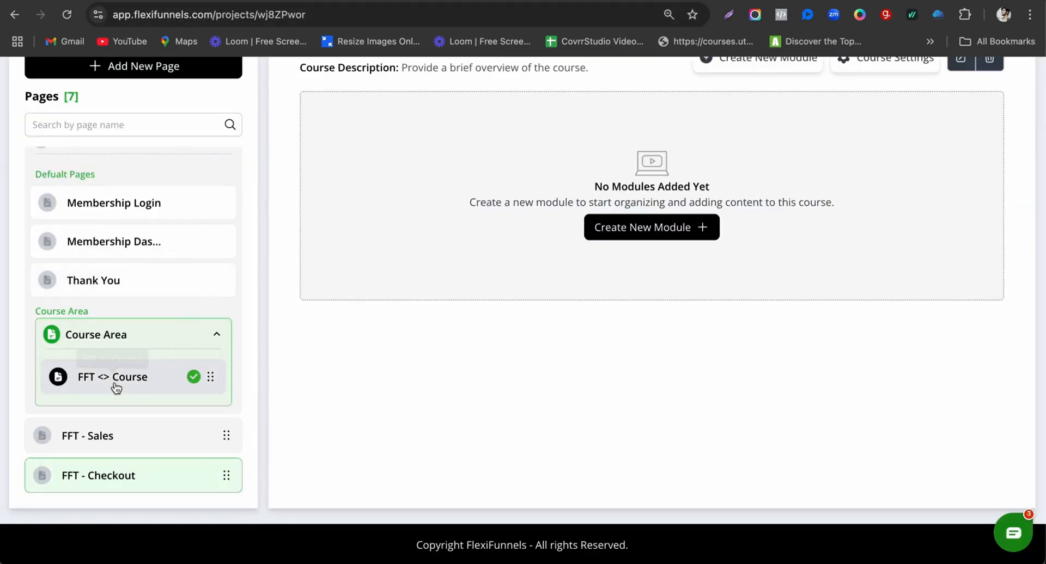
pyautogui.scroll(2, 792, 296)
pyautogui.scroll(1, 865, 165)
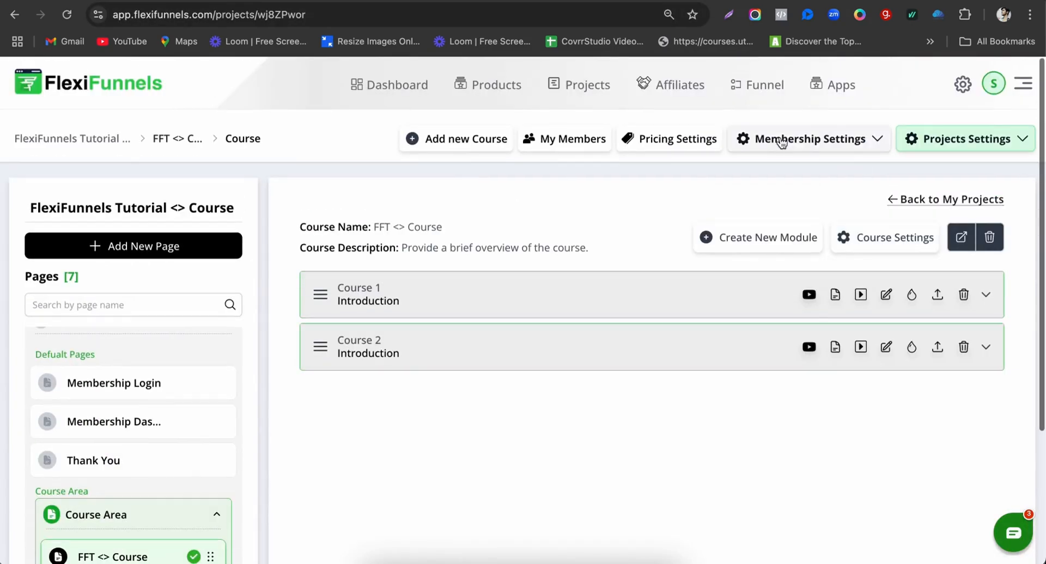
pyautogui.click(798, 146)
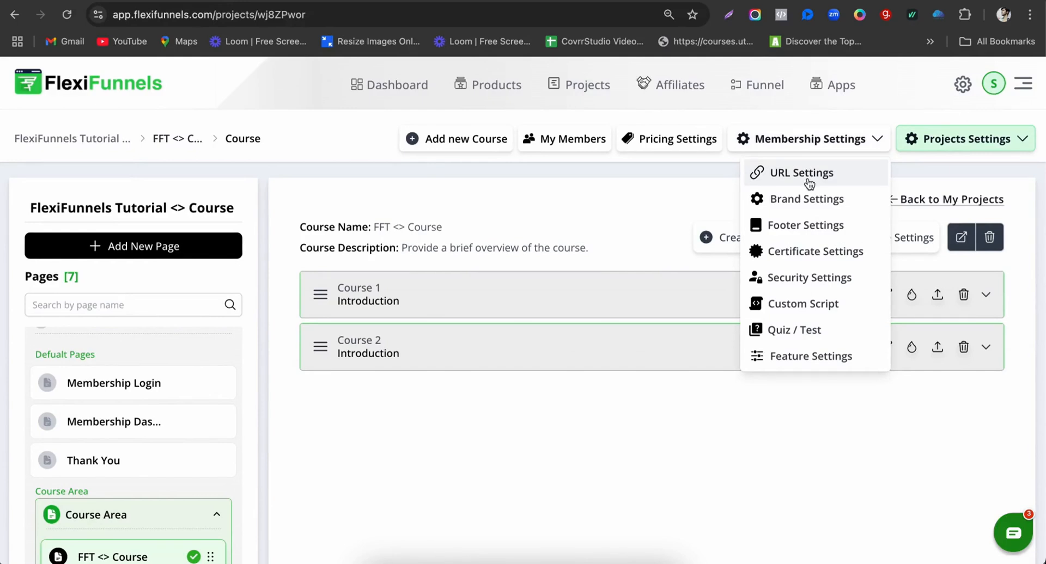
pyautogui.click(805, 201)
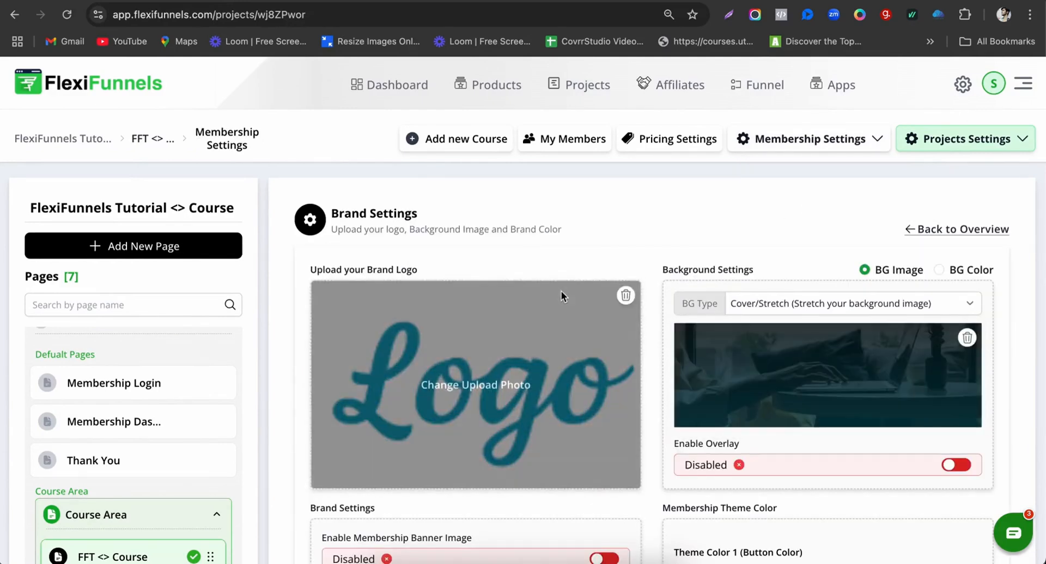
pyautogui.scroll(-2, 561, 293)
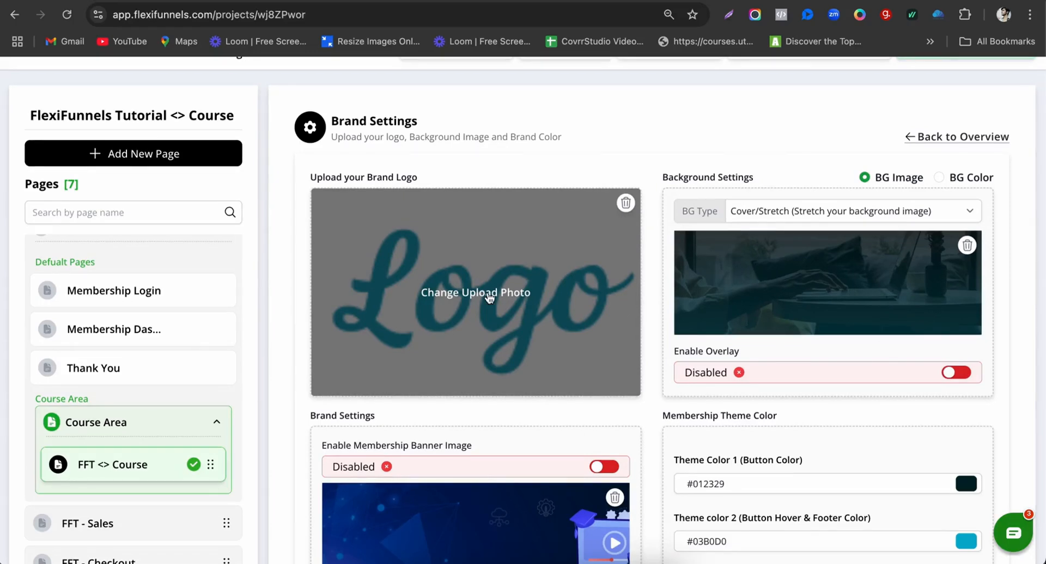
pyautogui.scroll(-1, 489, 297)
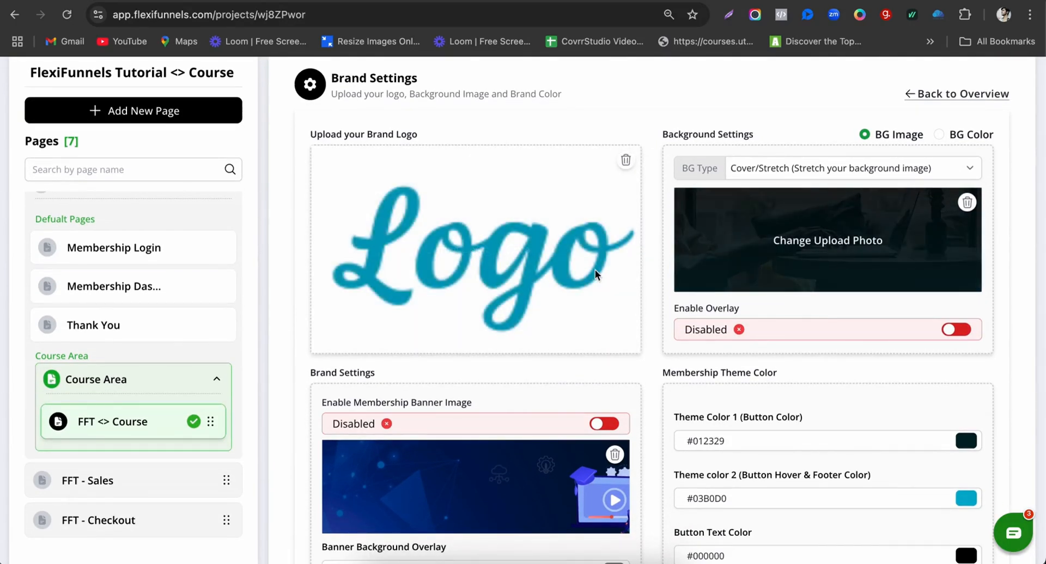
pyautogui.scroll(-3, 545, 294)
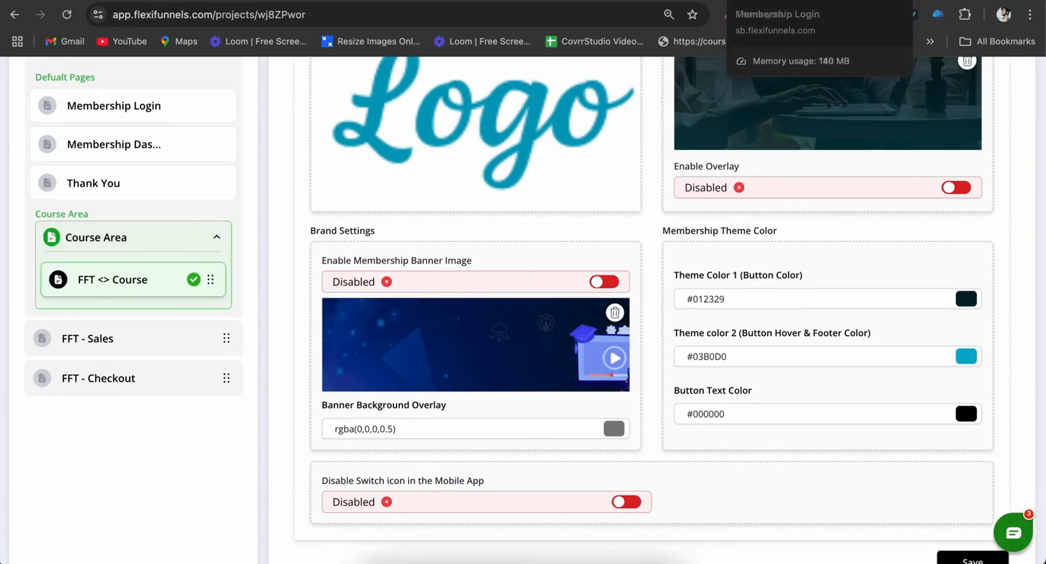
pyautogui.click(774, 1)
pyautogui.click(510, 303)
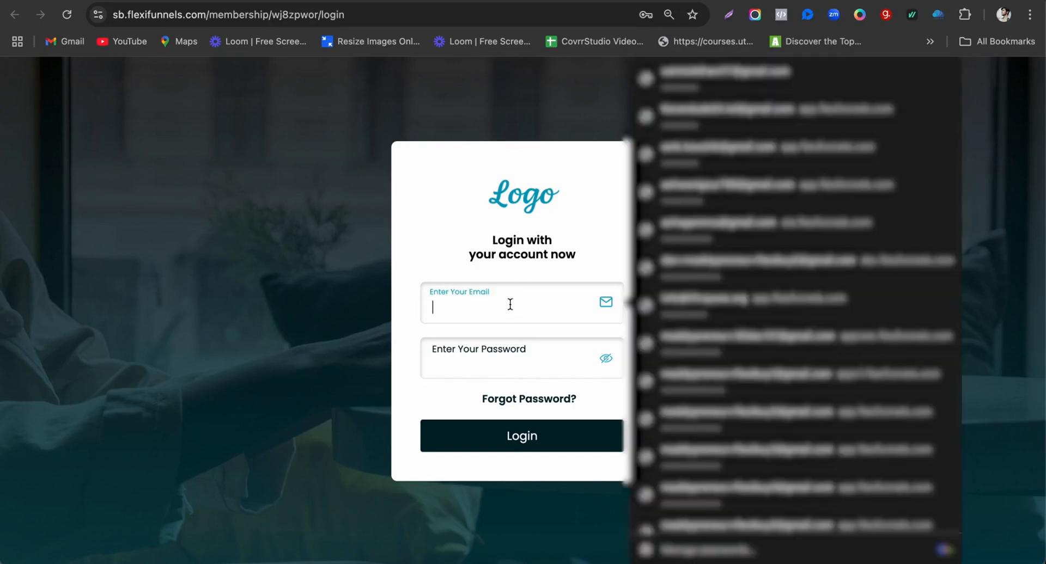
# Step: Log in to the member area with the username and password copied from the Thank You page
pyautogui.press('super+v')
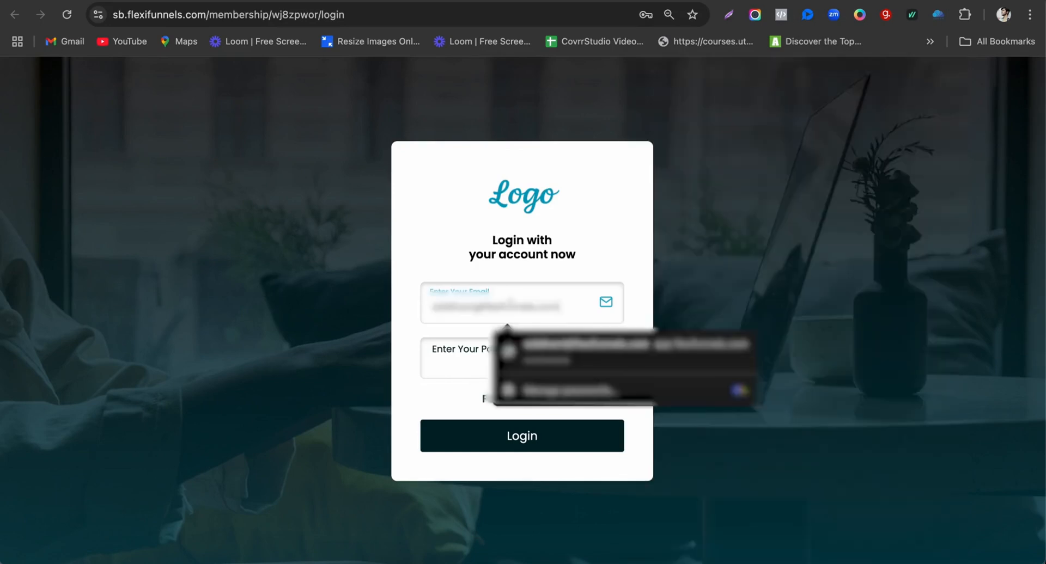
pyautogui.click(737, 2)
pyautogui.moveTo(402, 319); pyautogui.dragTo(482, 325)
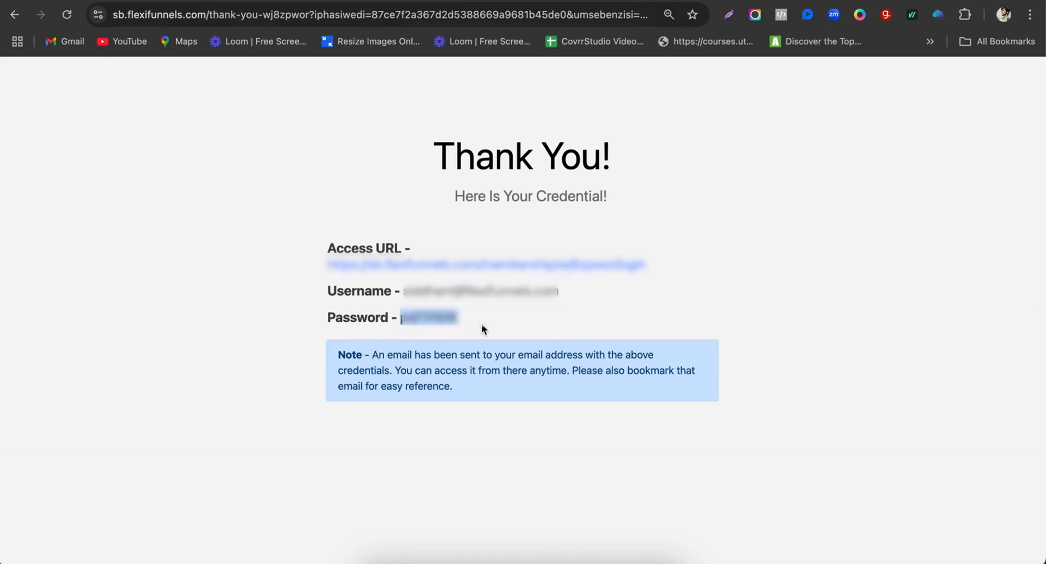
pyautogui.click(773, 2)
pyautogui.click(488, 364)
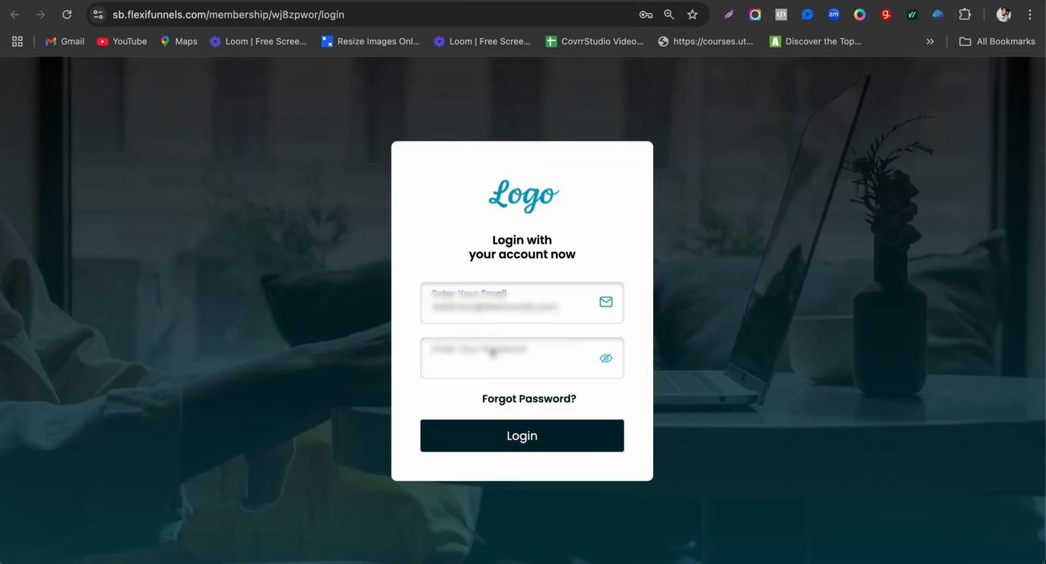
pyautogui.press('super+v')
pyautogui.click(523, 436)
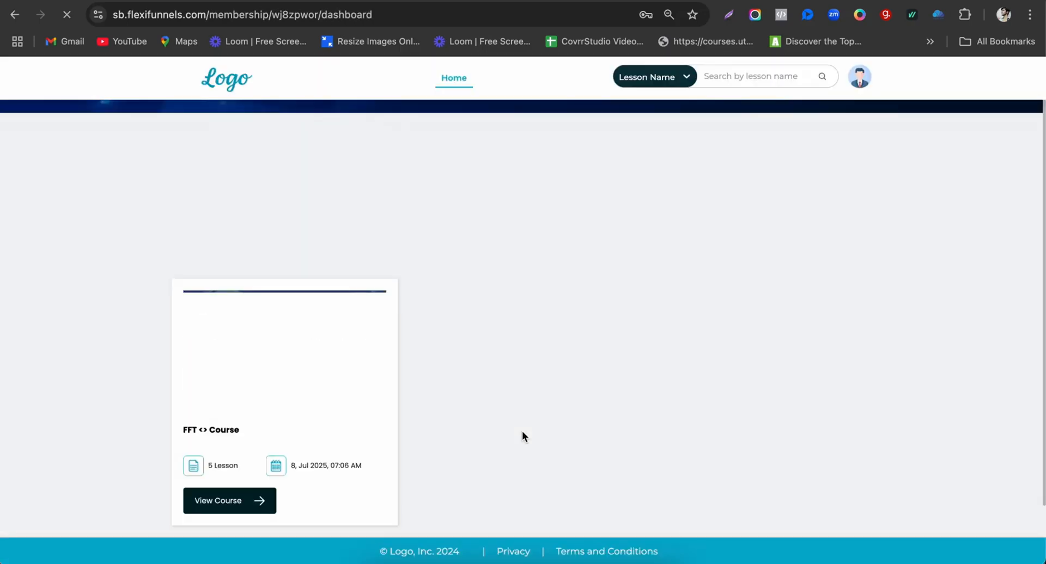
# Step: Open FFT <> Course, expand Course 1 and play its product-creation and rules lesson videos
pyautogui.scroll(-1, 525, 224)
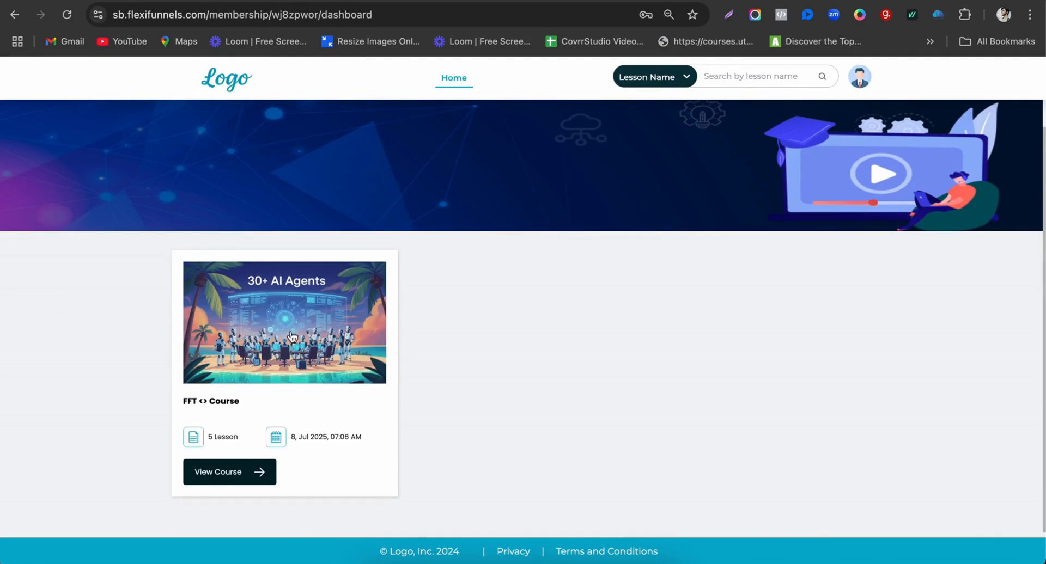
pyautogui.click(220, 470)
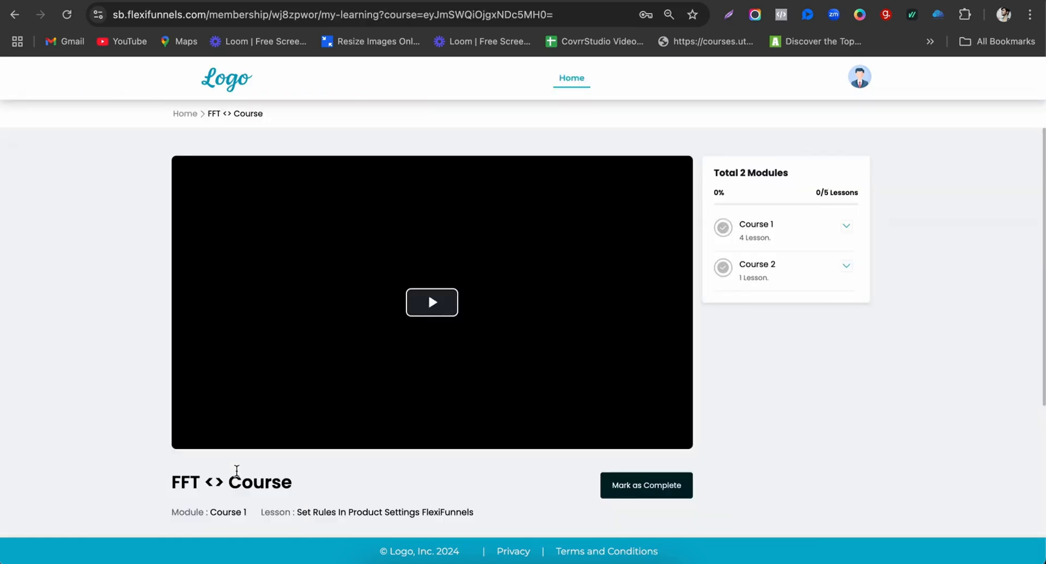
pyautogui.click(756, 234)
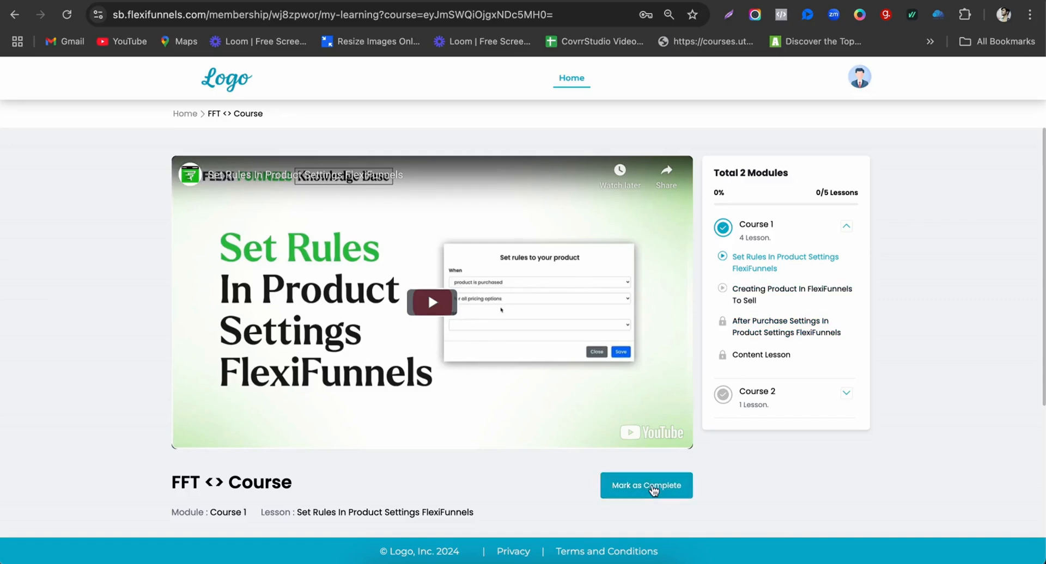
pyautogui.click(762, 302)
pyautogui.click(743, 237)
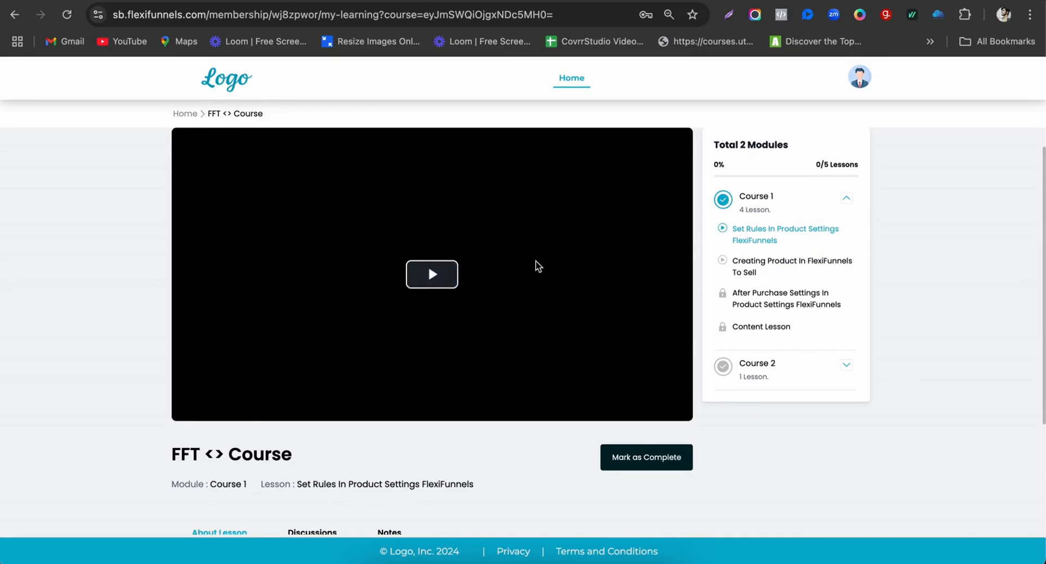
pyautogui.click(431, 278)
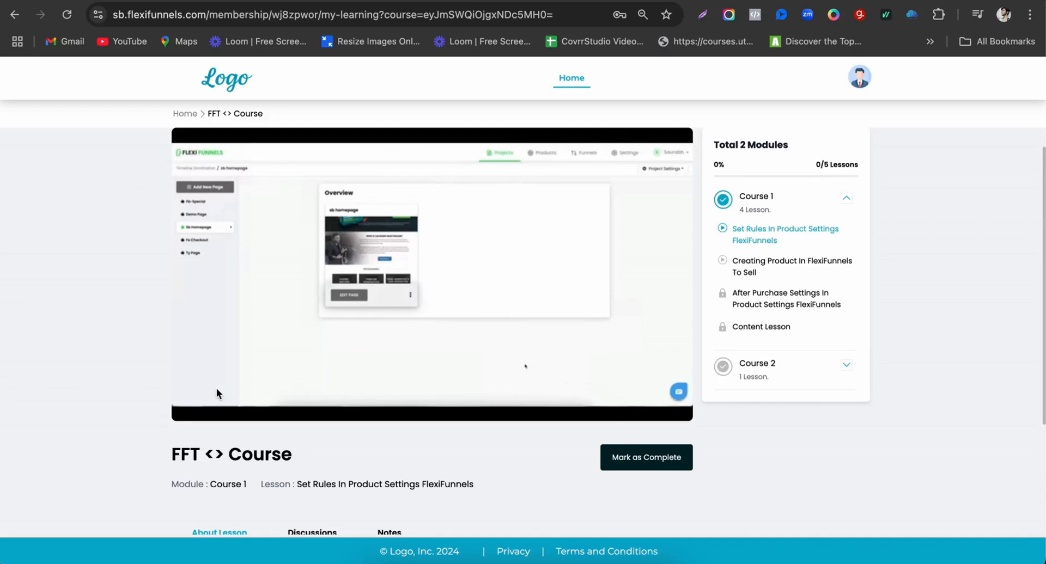
pyautogui.click(790, 262)
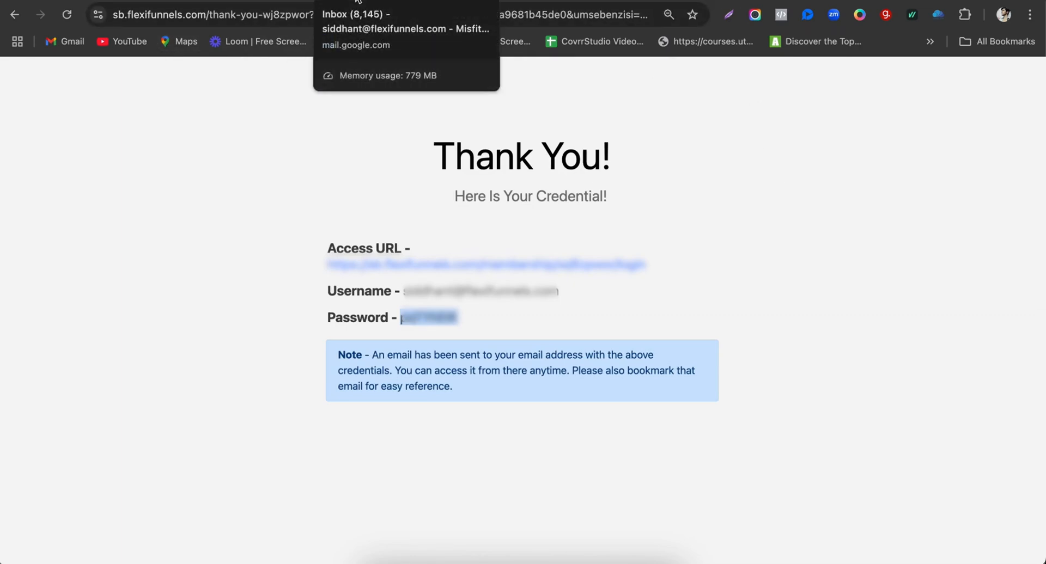
# Step: Refresh the Gmail inbox and open the 'Congratulations! Welcome to FFT Bundle 1' email
pyautogui.click(357, 1)
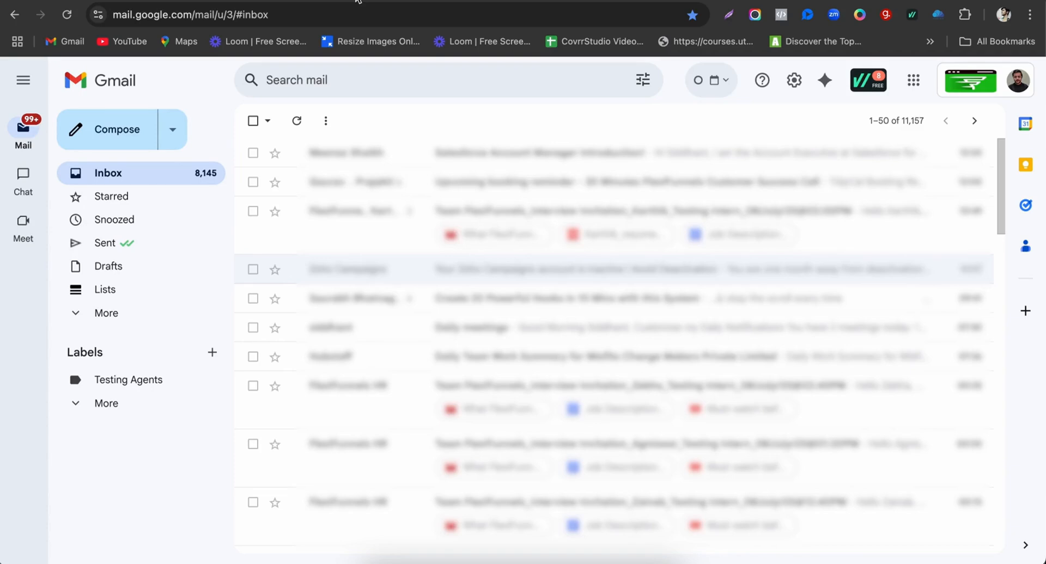
pyautogui.click(297, 122)
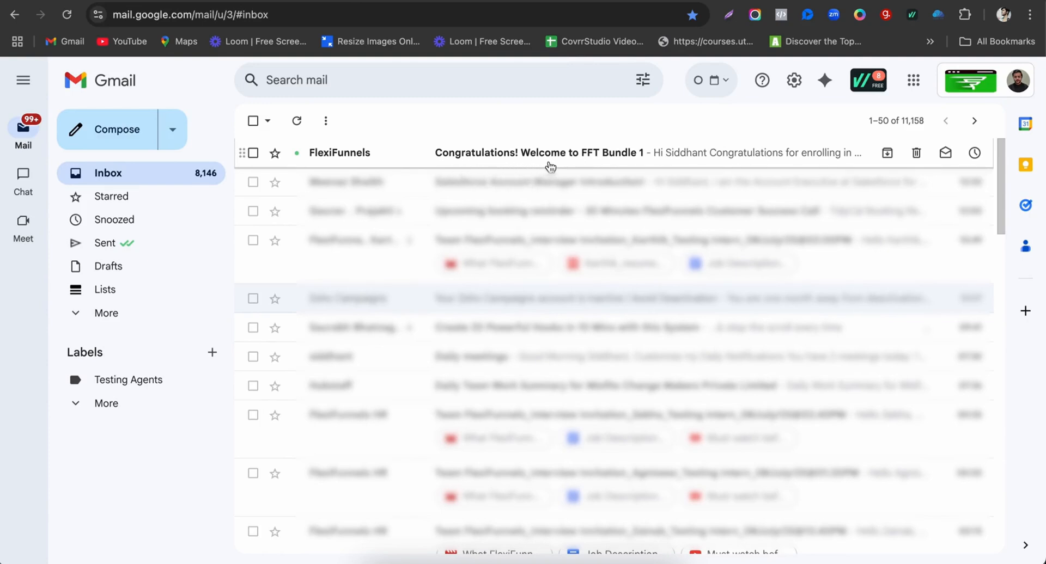
pyautogui.click(601, 164)
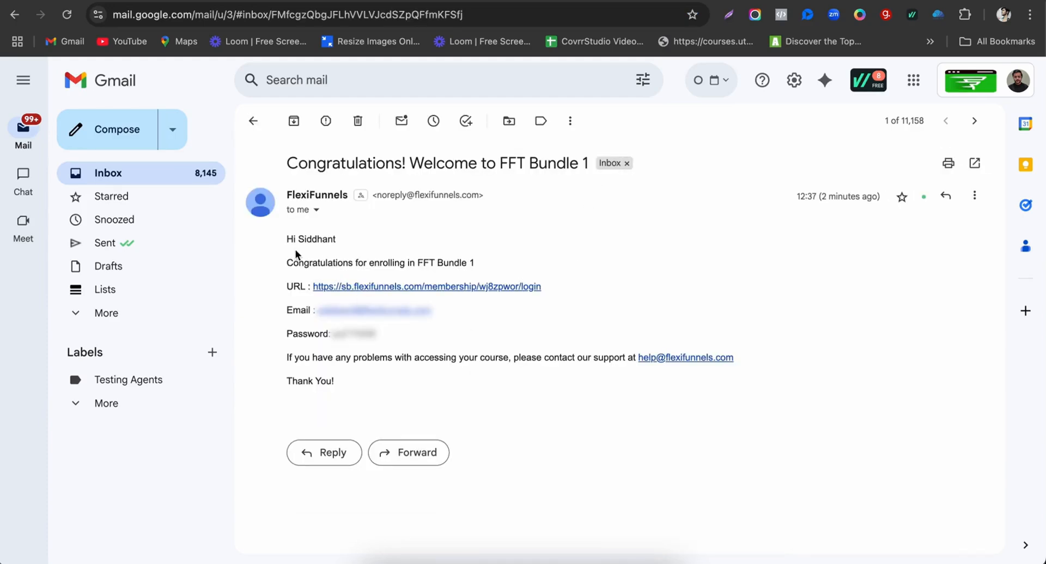
# Step: Review the email's login link, credentials and support address by highlighting them
pyautogui.moveTo(286, 239); pyautogui.dragTo(454, 397)
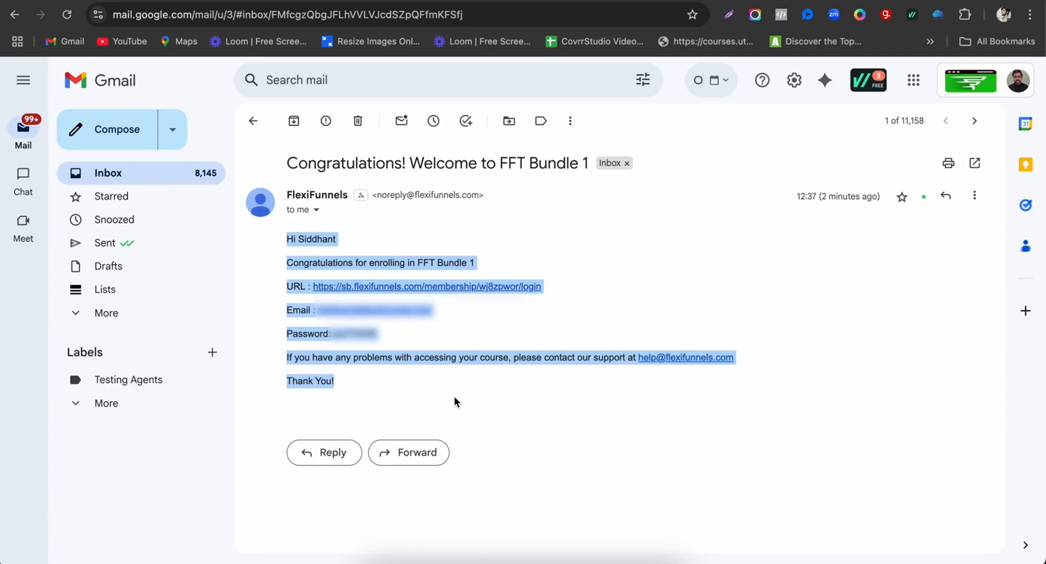
pyautogui.click(454, 397)
pyautogui.moveTo(748, 360); pyautogui.dragTo(639, 359)
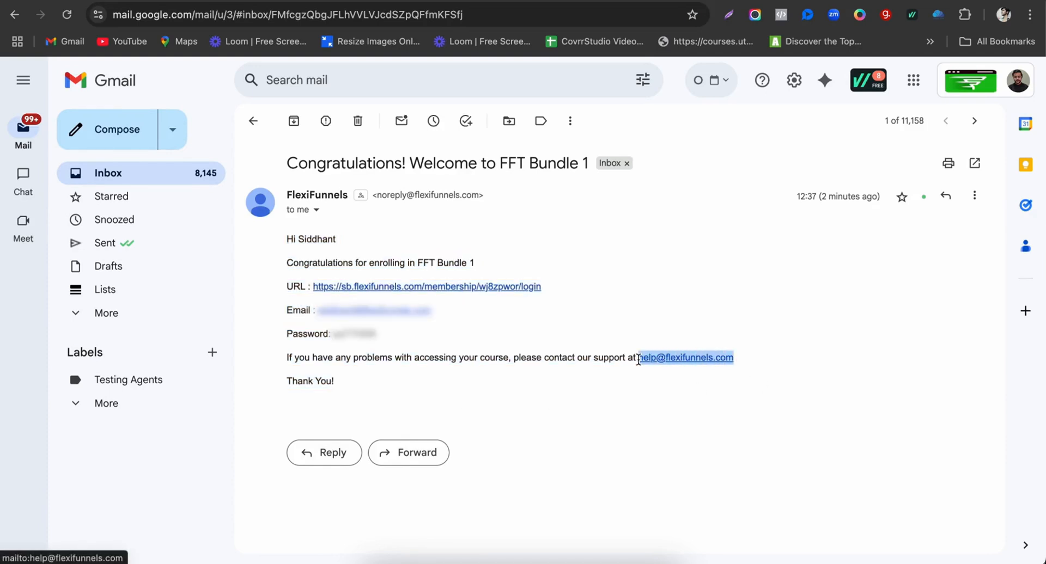
pyautogui.click(642, 397)
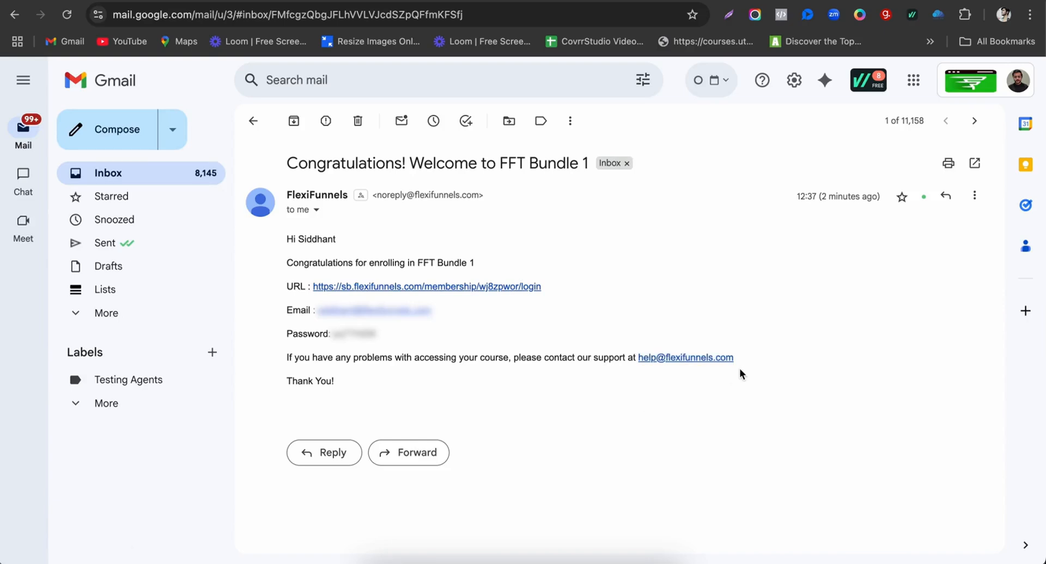
pyautogui.moveTo(342, 384); pyautogui.dragTo(281, 195)
pyautogui.click(449, 258)
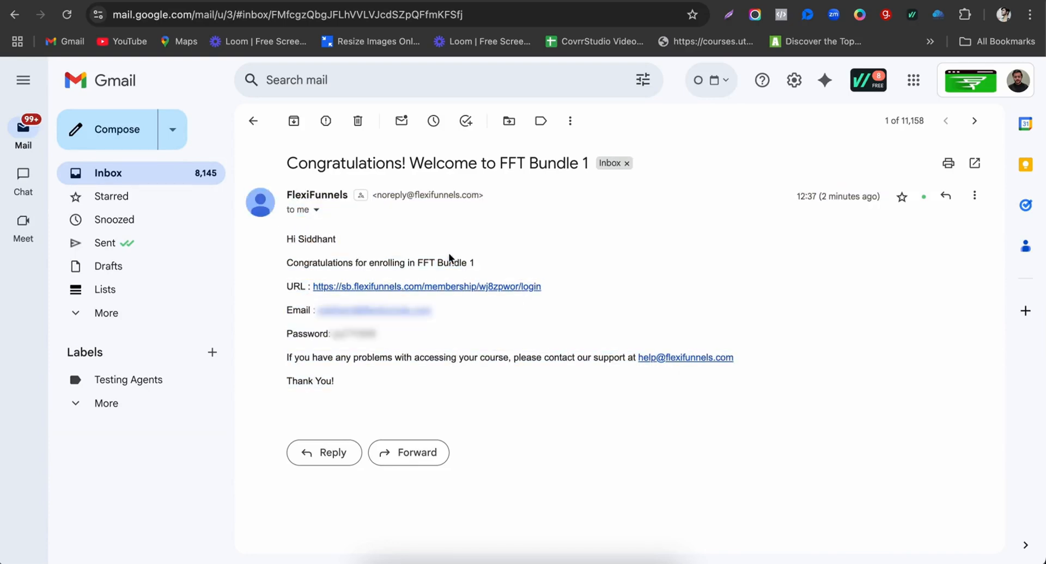